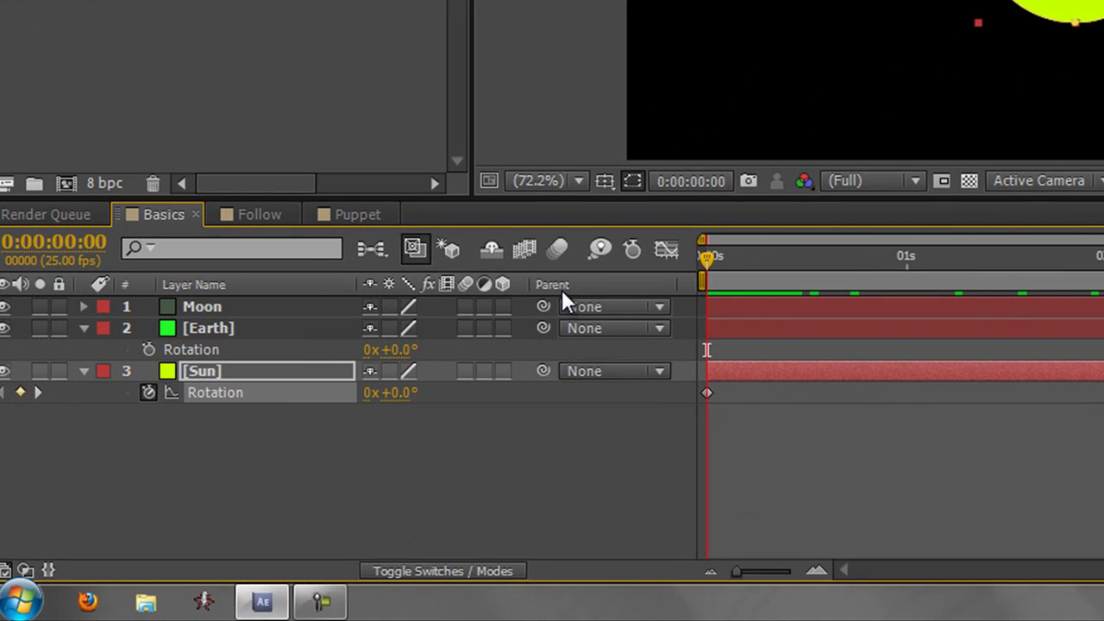
{"action": "right_click", "coordinate": [680, 284]}
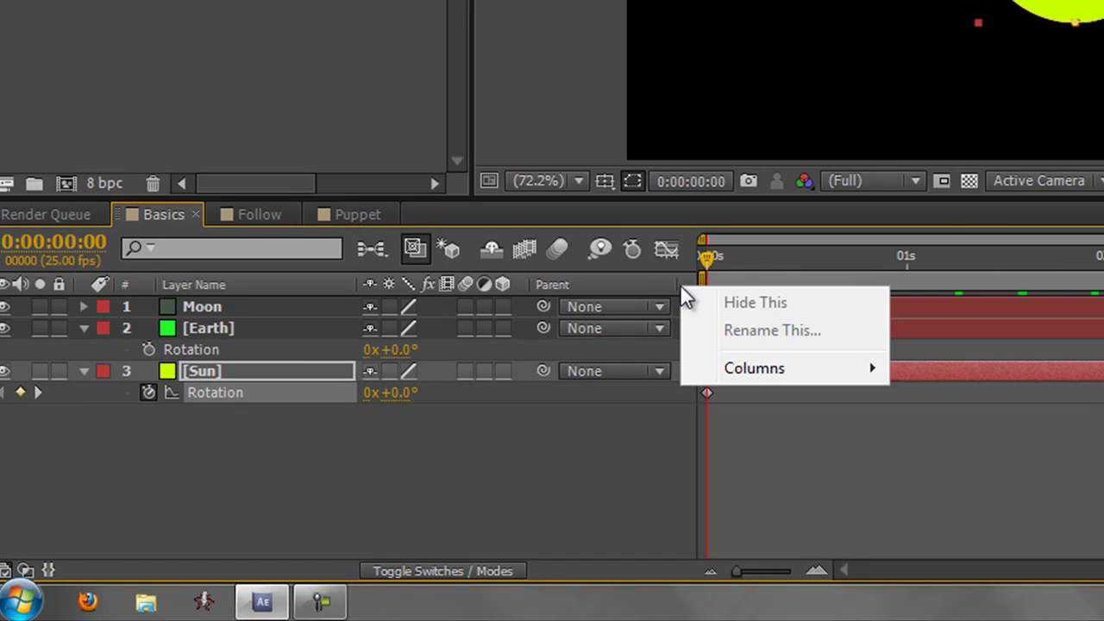
{"action": "mouse_move", "coordinate": [752, 378]}
{"action": "left_click", "coordinate": [570, 488]}
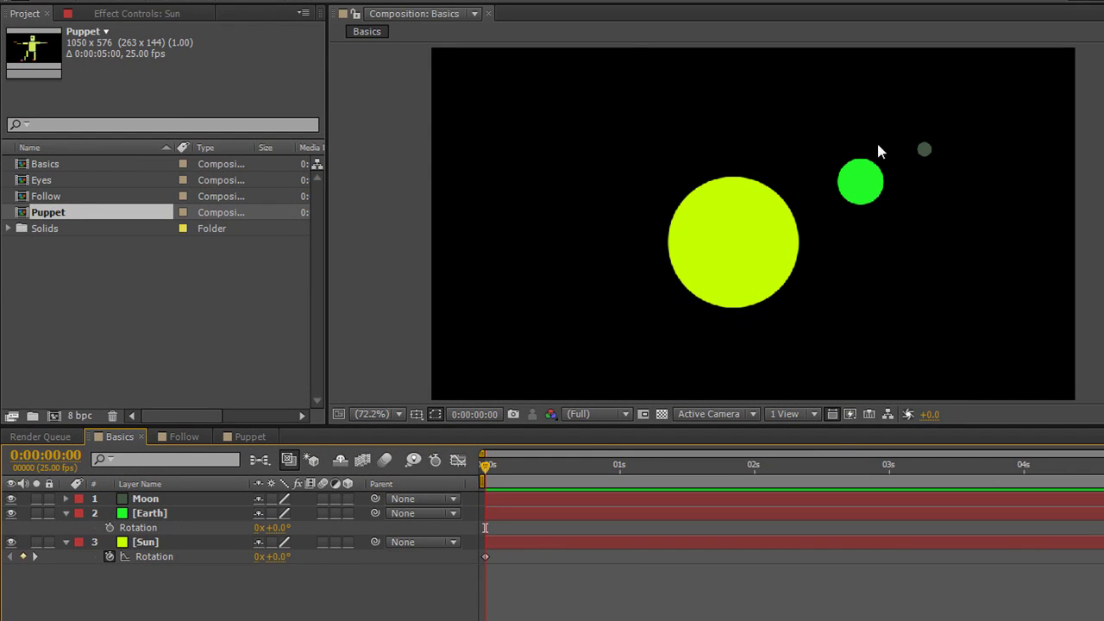
- Select the Sun layer and preview its rotation animation across the timeline, returning to the first frame
{"action": "left_click", "coordinate": [145, 542]}
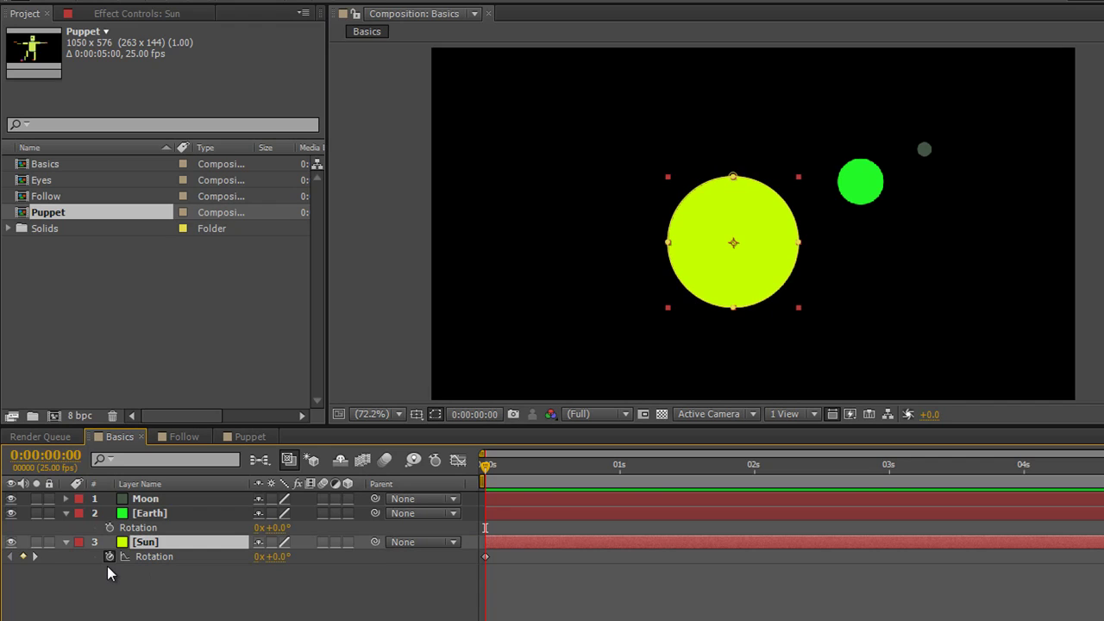
{"action": "left_click_drag", "start_coordinate": [488, 470], "coordinate": [501, 470]}
{"action": "left_click_drag", "start_coordinate": [596, 481], "coordinate": [1103, 476]}
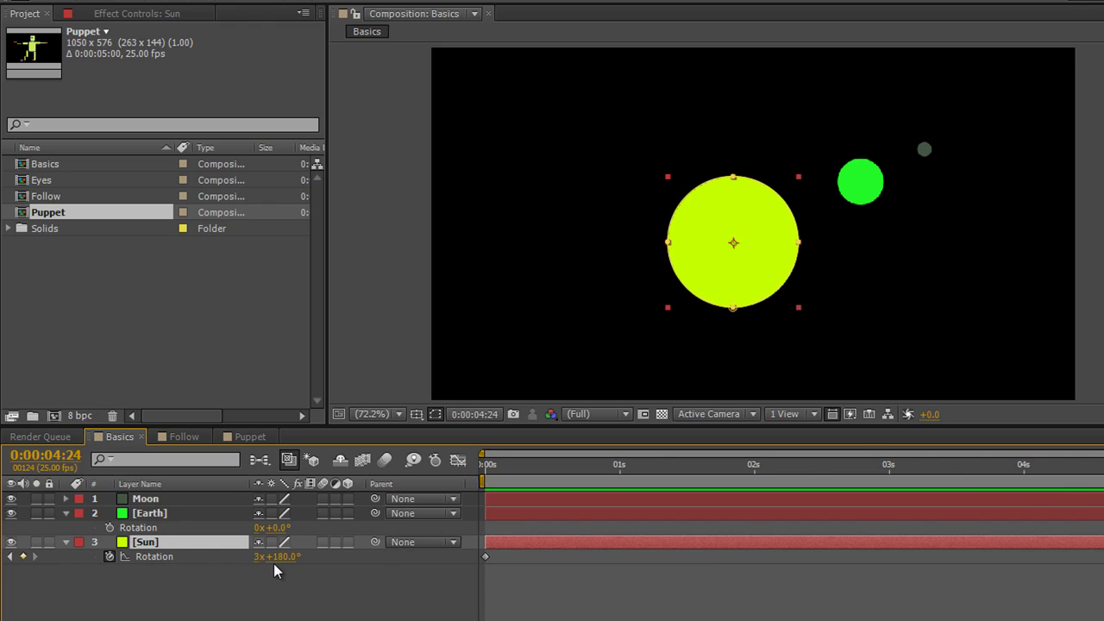
{"action": "key", "text": "space"}
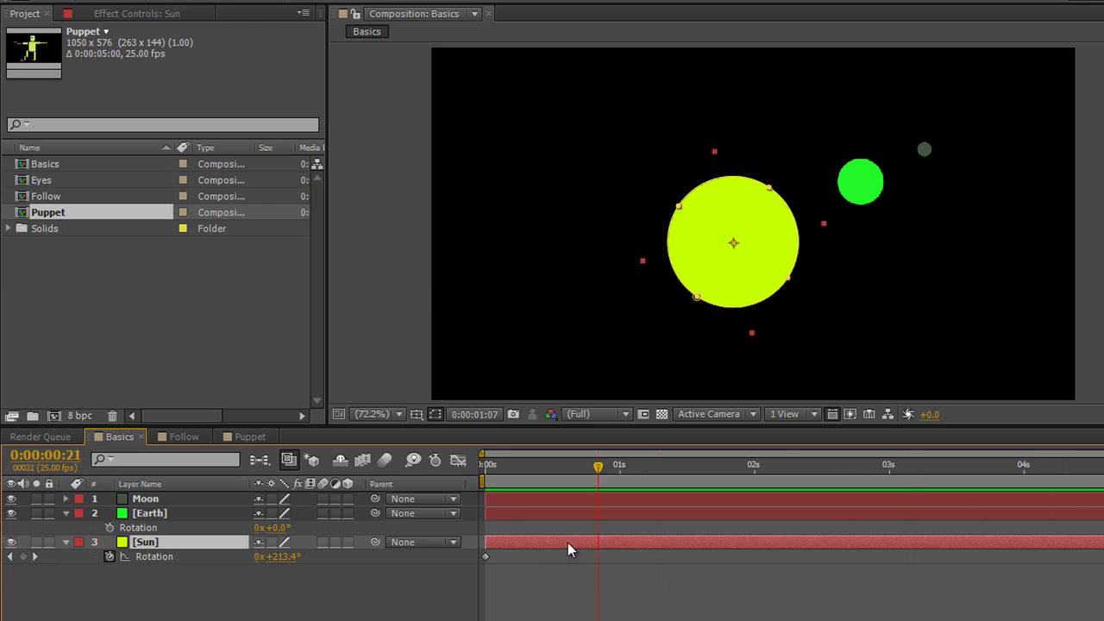
{"action": "key", "text": "Home"}
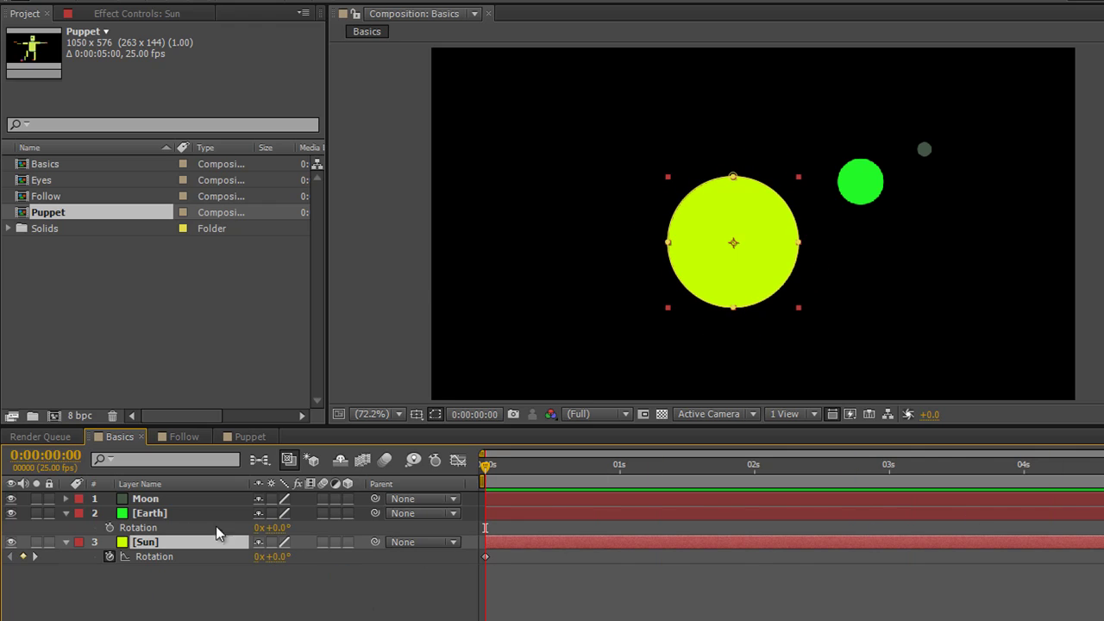
- Reveal the Rotation property of the Moon layer and deselect the layer
{"action": "left_click", "coordinate": [142, 501]}
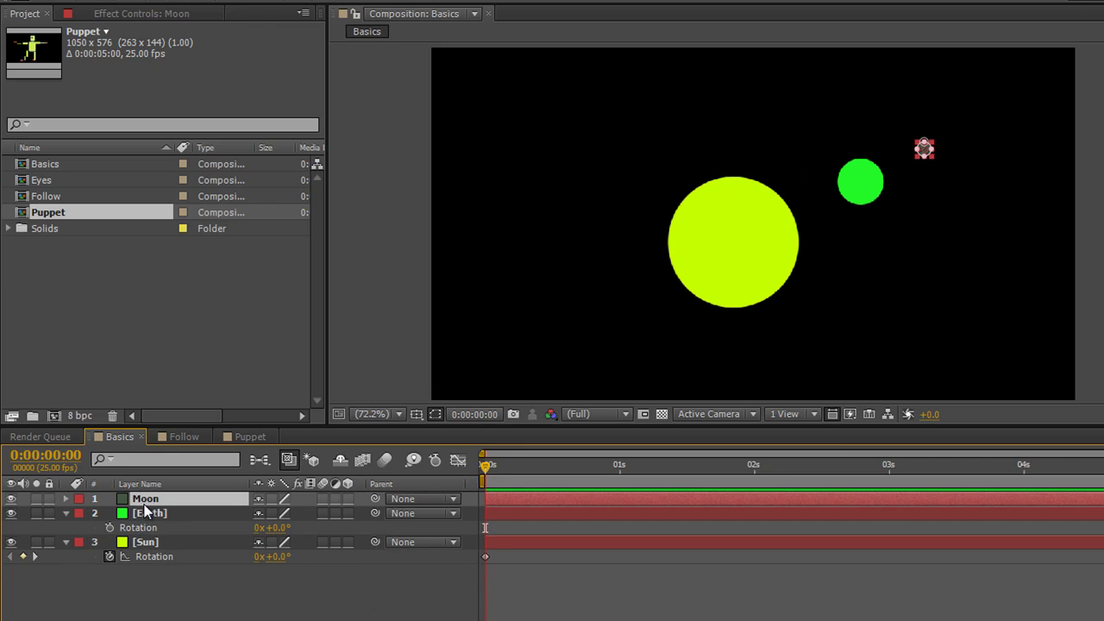
{"action": "key", "text": "r"}
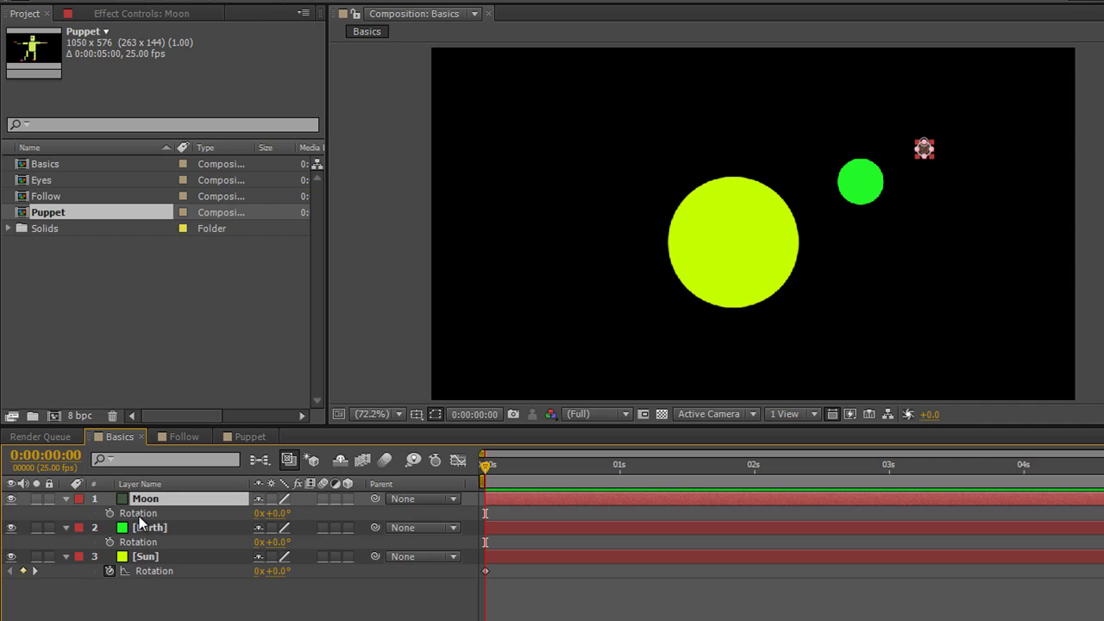
{"action": "left_click", "coordinate": [943, 165]}
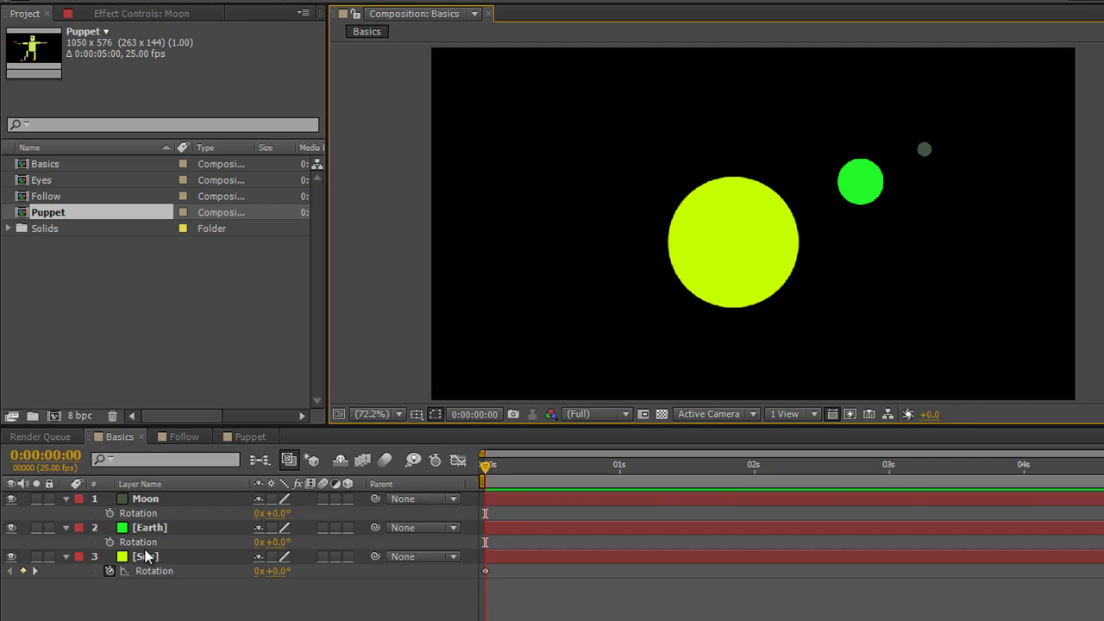
- Select the Earth in the composition and scrub through the animation to check its motion, returning to the first frame
{"action": "left_click", "coordinate": [865, 193]}
{"action": "mouse_move", "coordinate": [864, 185]}
{"action": "left_mouse_down"}
{"action": "mouse_move", "coordinate": [844, 151]}
{"action": "mouse_move", "coordinate": [780, 120]}
{"action": "mouse_move", "coordinate": [890, 237]}
{"action": "mouse_move", "coordinate": [781, 136]}
{"action": "mouse_move", "coordinate": [895, 216]}
{"action": "mouse_move", "coordinate": [858, 179]}
{"action": "mouse_move", "coordinate": [866, 186]}
{"action": "left_mouse_up"}
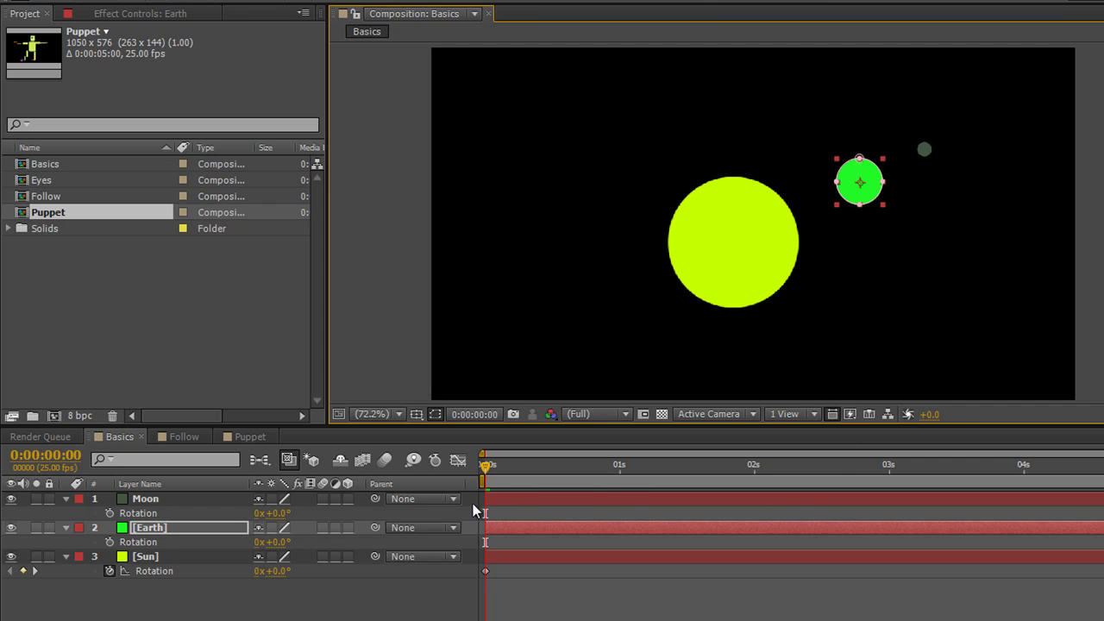
{"action": "left_click_drag", "start_coordinate": [486, 474], "coordinate": [786, 501]}
{"action": "key", "text": "Home"}
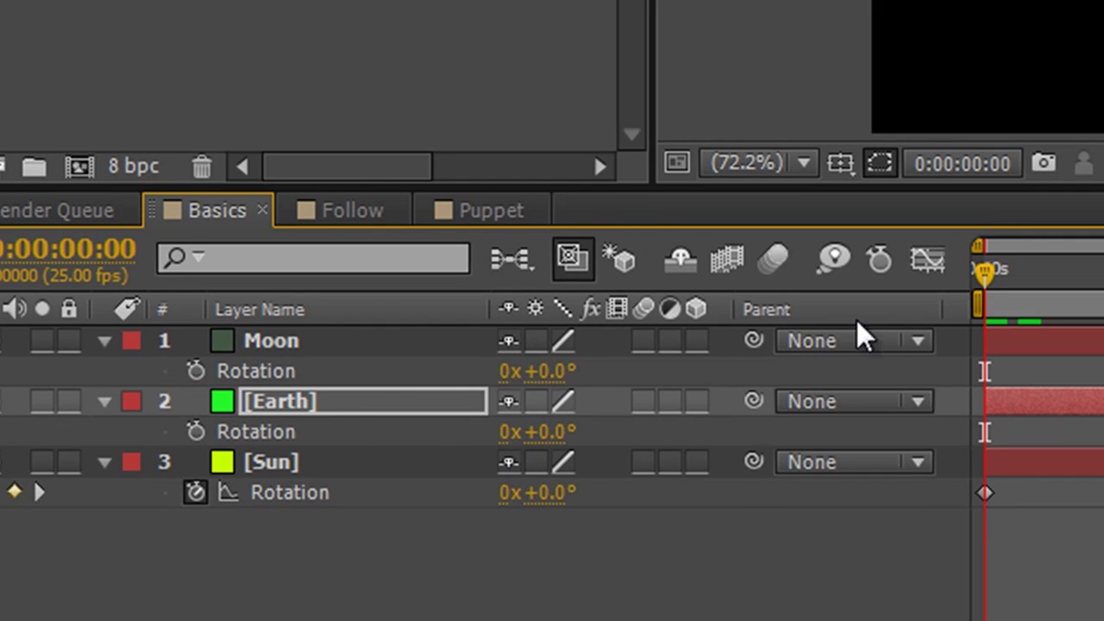
- Try assigning Sun as the Earth layer's parent, and reset the parent to None
{"action": "left_click", "coordinate": [917, 402]}
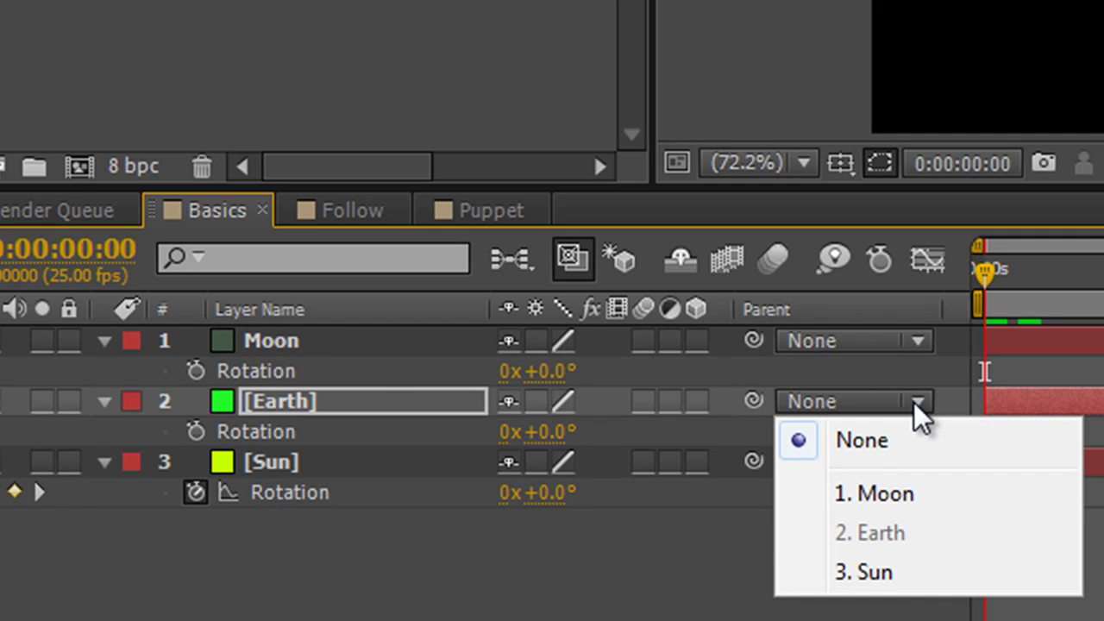
{"action": "left_click", "coordinate": [880, 570]}
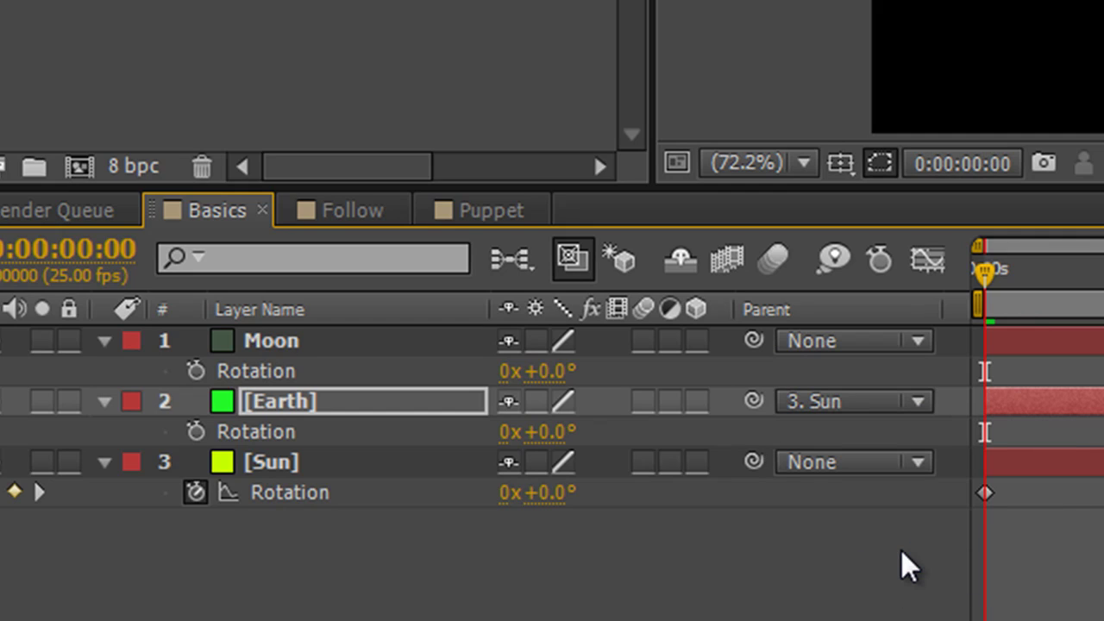
{"action": "left_click", "coordinate": [920, 403]}
{"action": "left_click", "coordinate": [902, 448]}
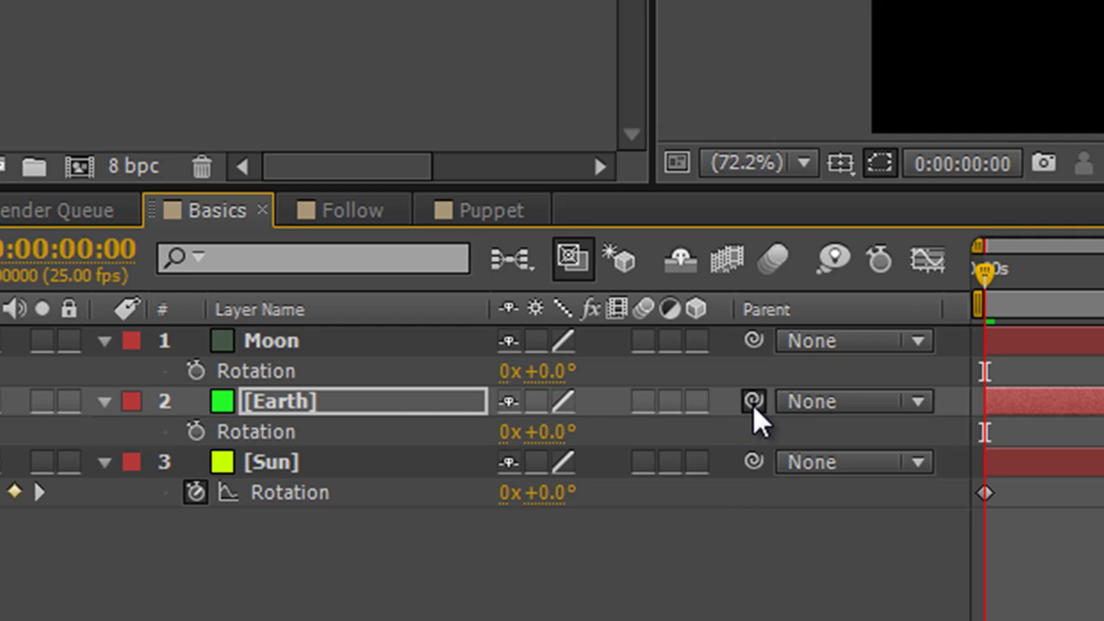
- Parent the Earth layer to the Sun layer with the pick whip and preview the orbit, returning to the first frame
{"action": "left_click_drag", "start_coordinate": [753, 404], "coordinate": [297, 463]}
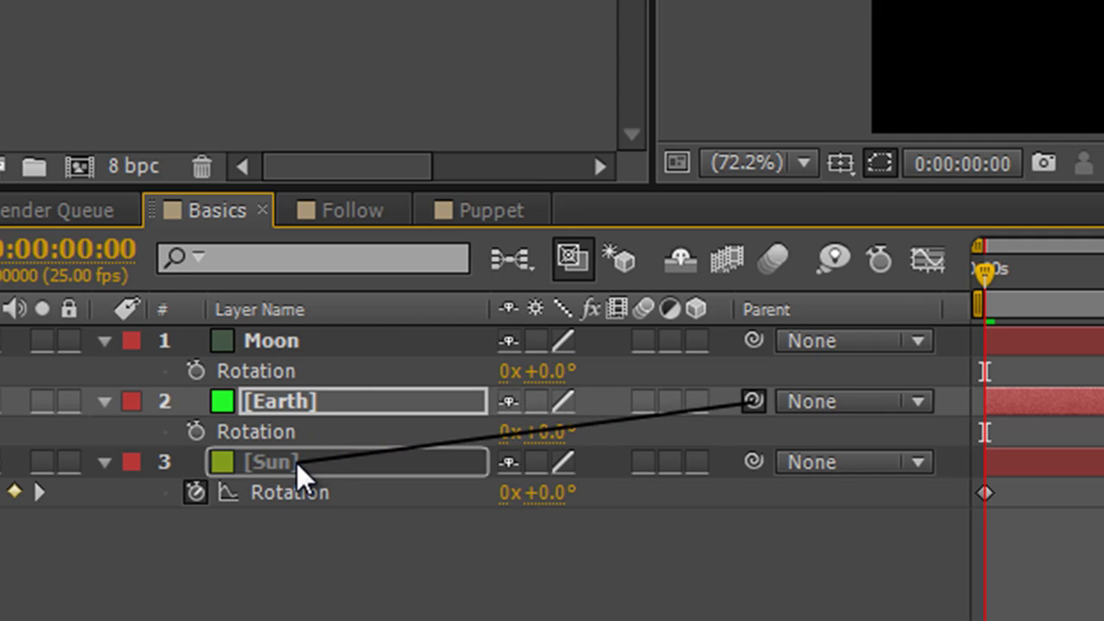
{"action": "left_click_drag", "start_coordinate": [296, 463], "coordinate": [297, 463]}
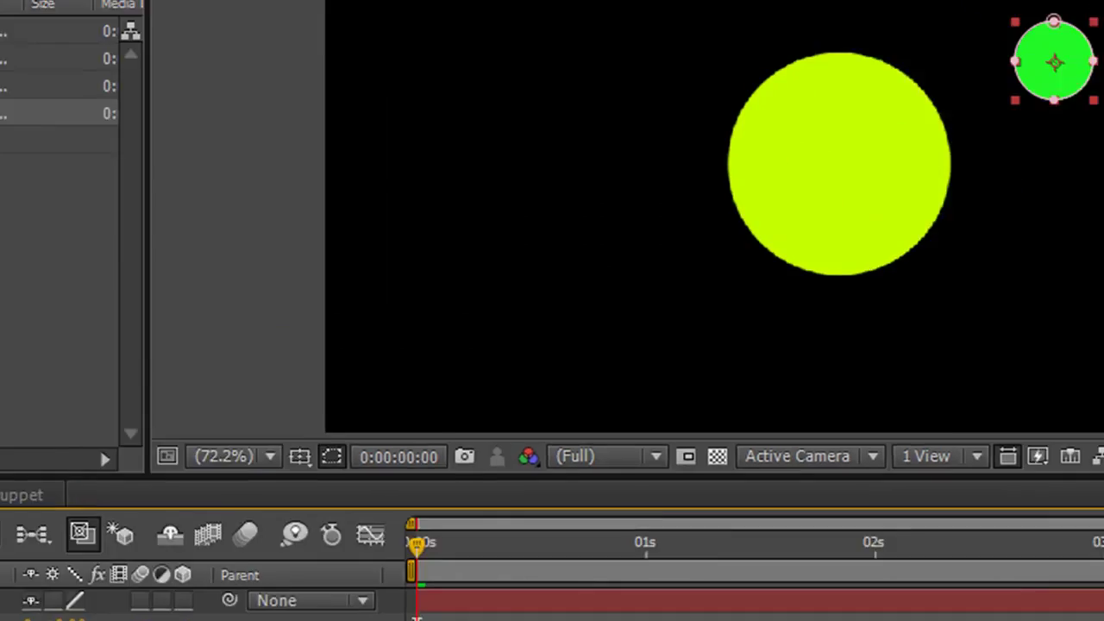
{"action": "key", "text": "space"}
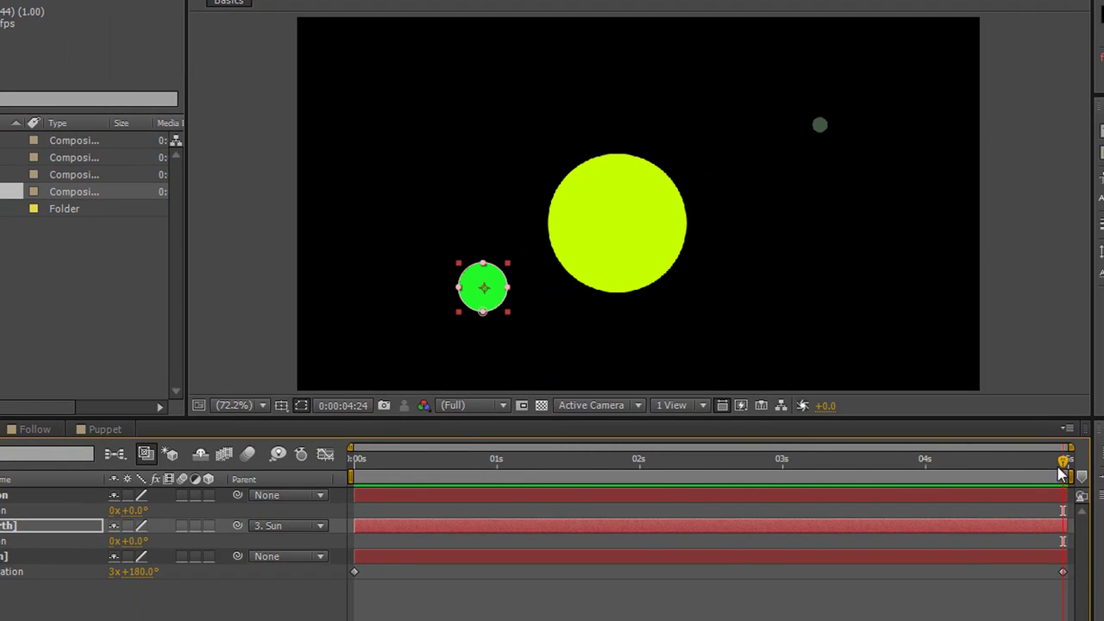
{"action": "left_click_drag", "start_coordinate": [1065, 461], "coordinate": [622, 463]}
{"action": "key", "text": "Home"}
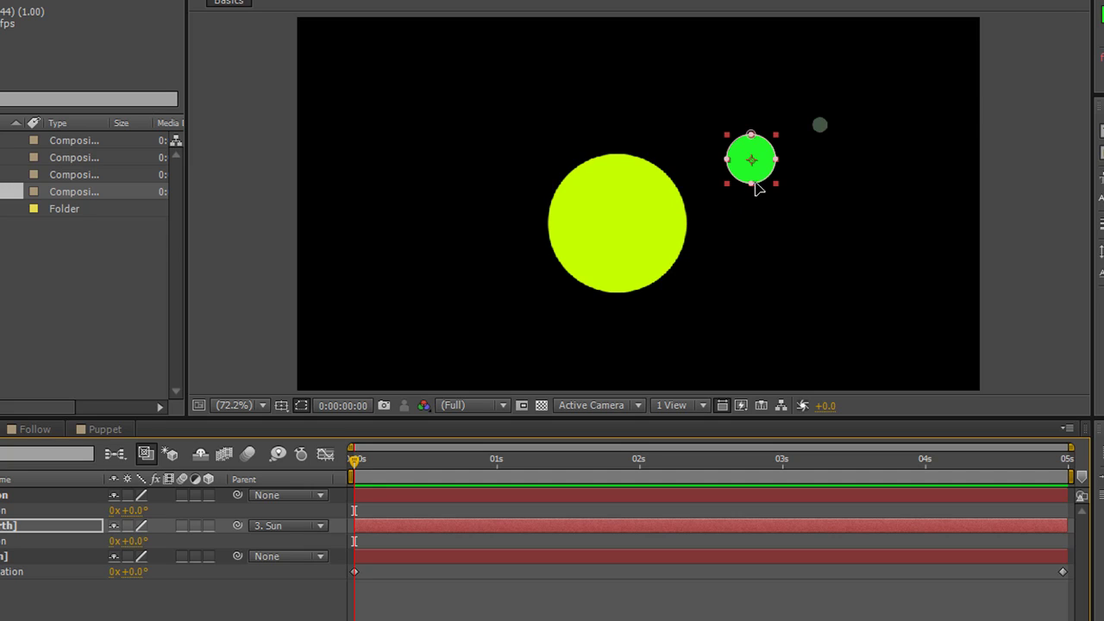
- Move the Earth closer to the Sun in the composition and preview the tighter orbit
{"action": "left_click_drag", "start_coordinate": [771, 173], "coordinate": [722, 167]}
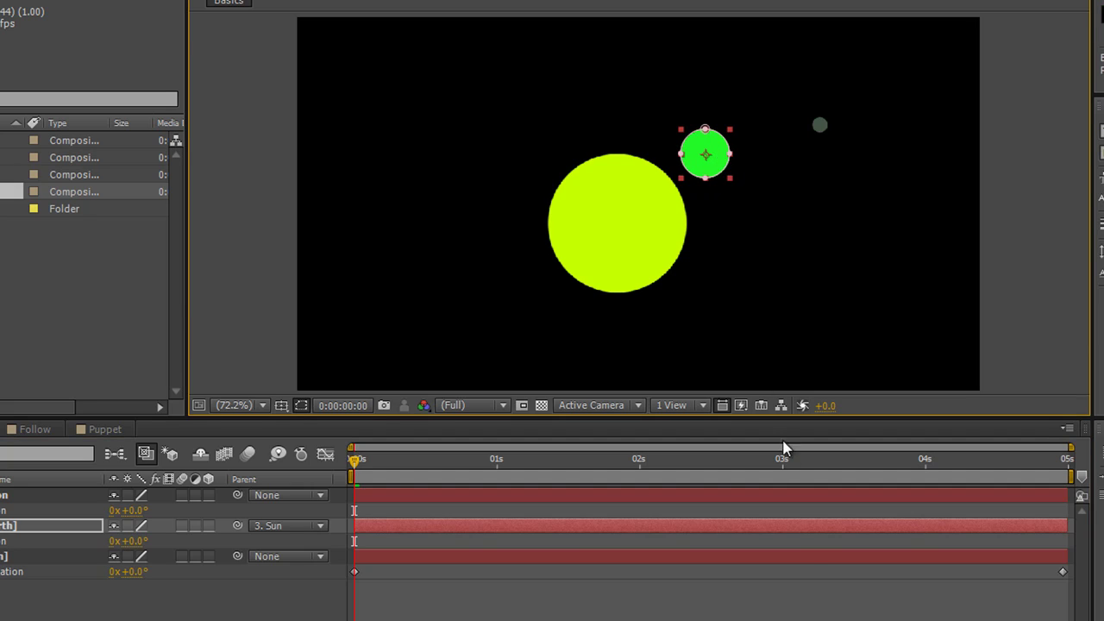
{"action": "key", "text": "space"}
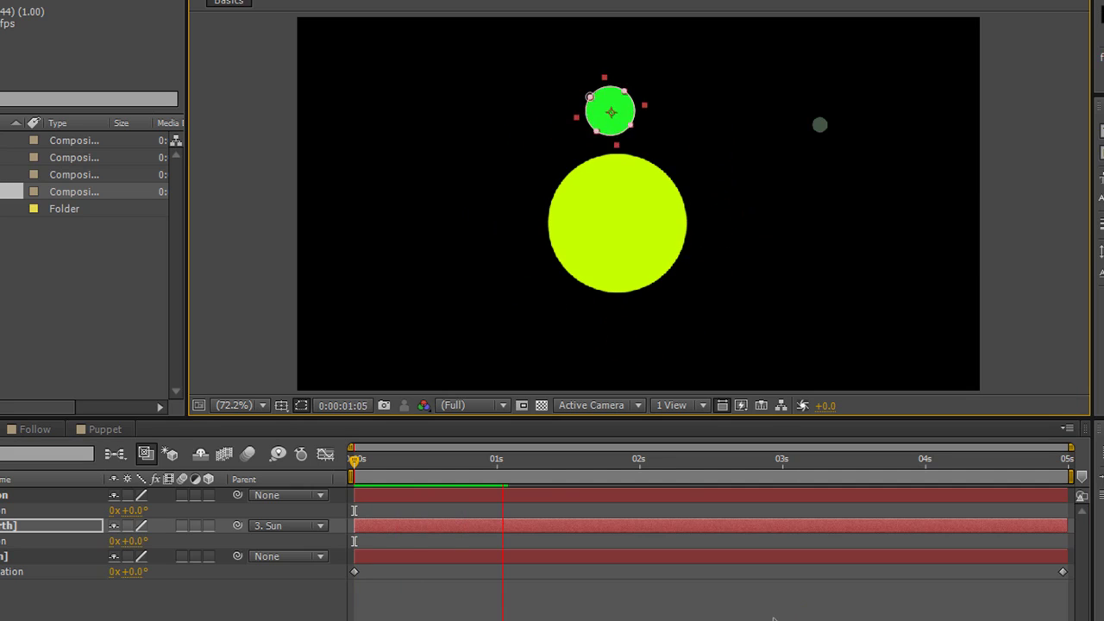
{"action": "key", "text": "space"}
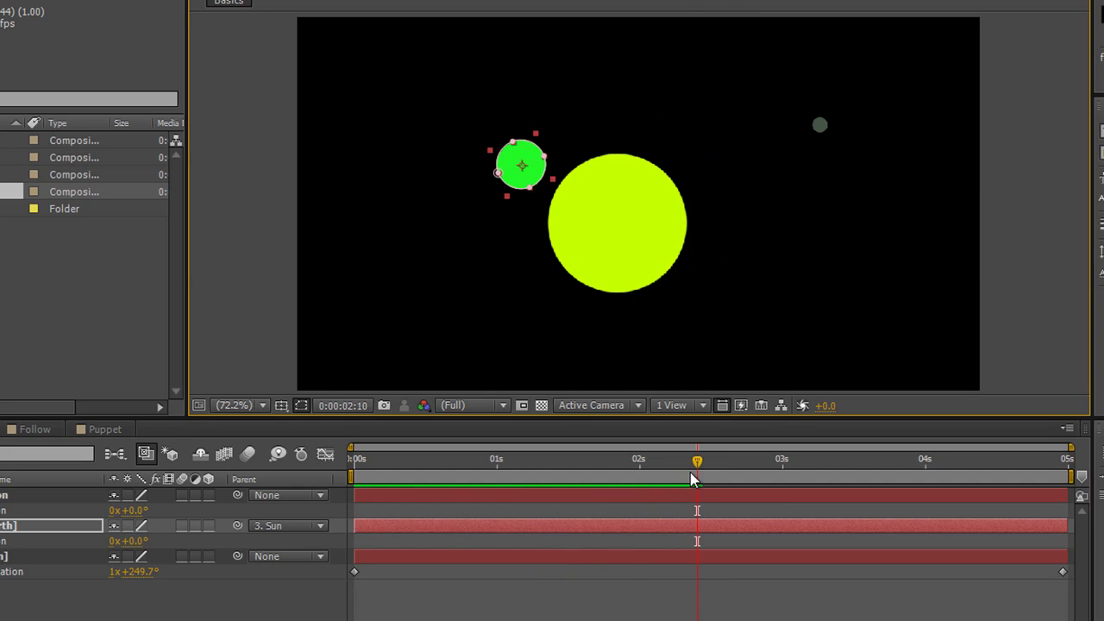
{"action": "key", "text": "space"}
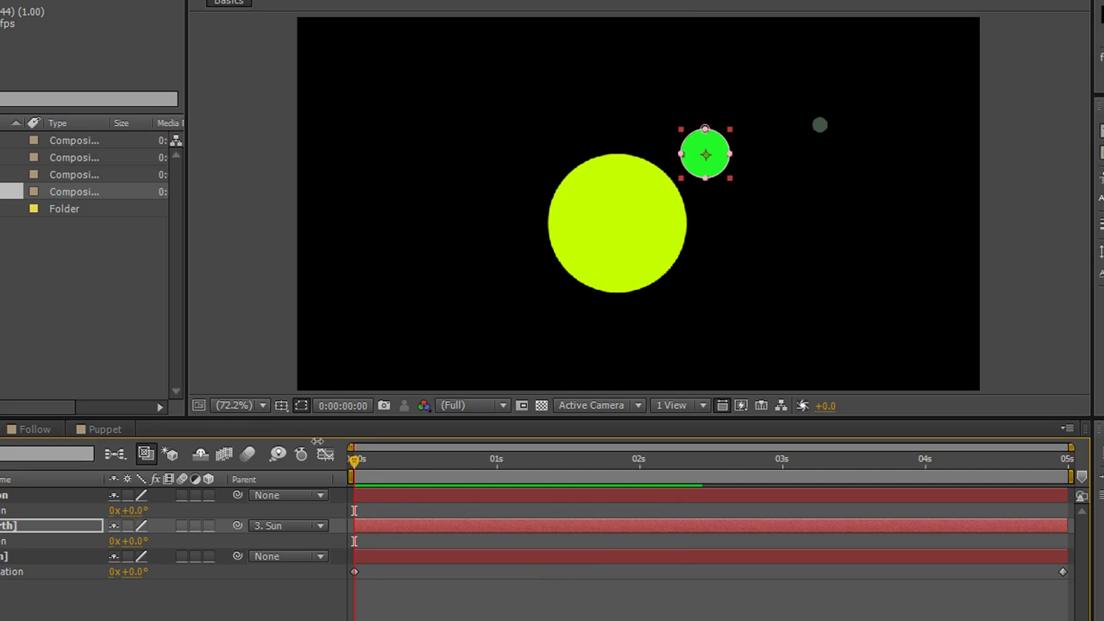
- Move the Sun slightly down and to the right, and place the Earth farther away from it, nearer the Moon
{"action": "key", "text": "ctrl+Down"}
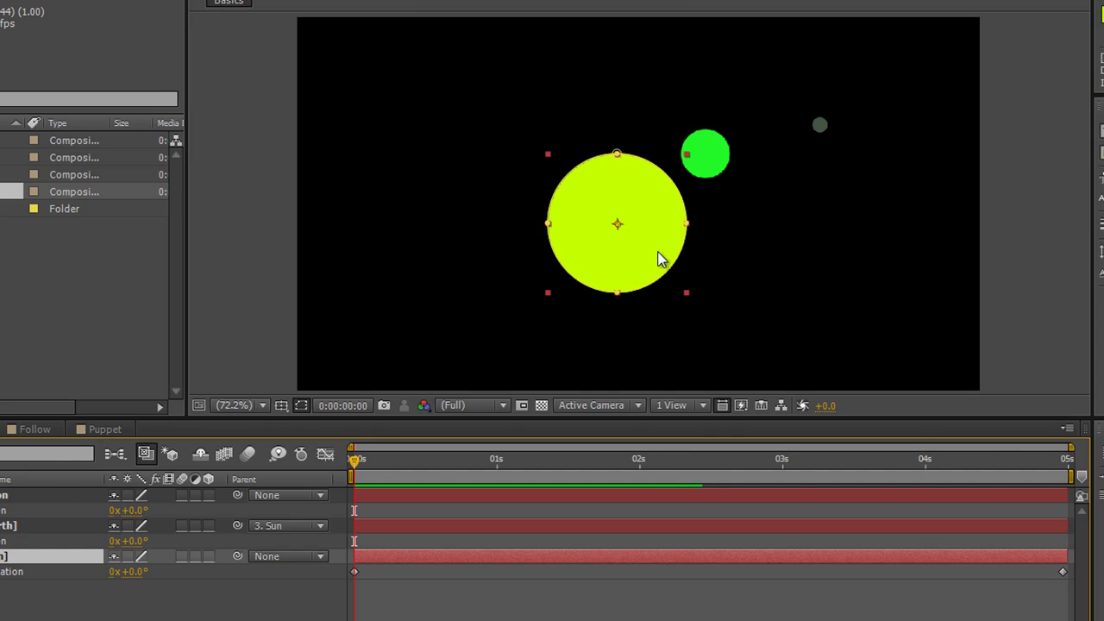
{"action": "mouse_move", "coordinate": [653, 259]}
{"action": "left_mouse_down"}
{"action": "mouse_move", "coordinate": [520, 239]}
{"action": "mouse_move", "coordinate": [495, 190]}
{"action": "mouse_move", "coordinate": [515, 237]}
{"action": "mouse_move", "coordinate": [640, 297]}
{"action": "mouse_move", "coordinate": [783, 286]}
{"action": "mouse_move", "coordinate": [650, 219]}
{"action": "mouse_move", "coordinate": [592, 261]}
{"action": "mouse_move", "coordinate": [703, 278]}
{"action": "mouse_move", "coordinate": [638, 251]}
{"action": "mouse_move", "coordinate": [681, 273]}
{"action": "mouse_move", "coordinate": [664, 270]}
{"action": "left_mouse_up"}
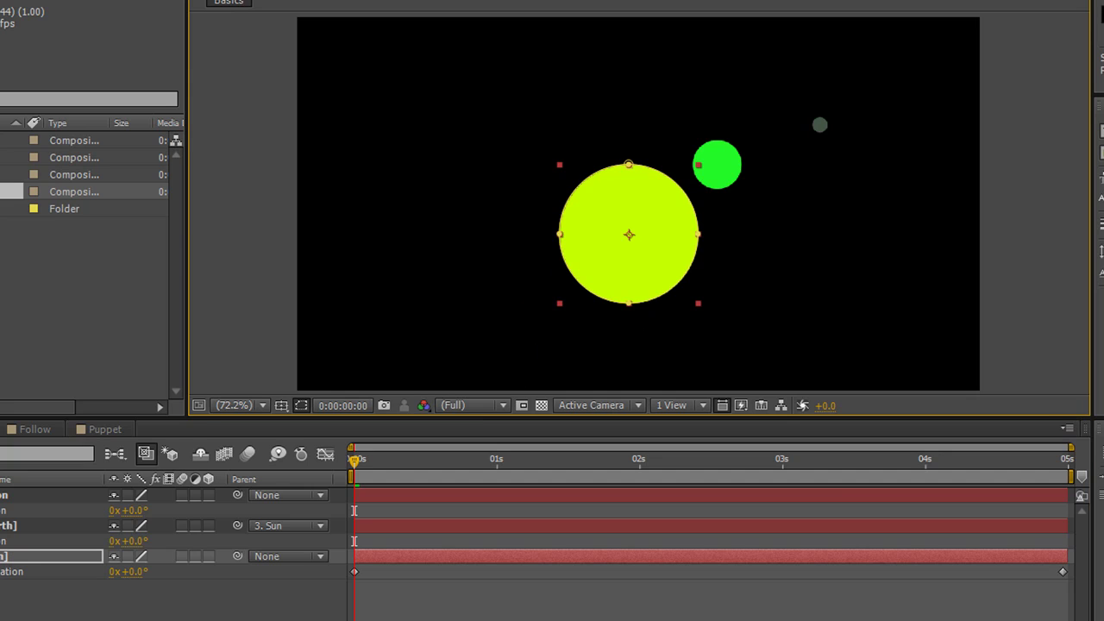
{"action": "left_click", "coordinate": [222, 525]}
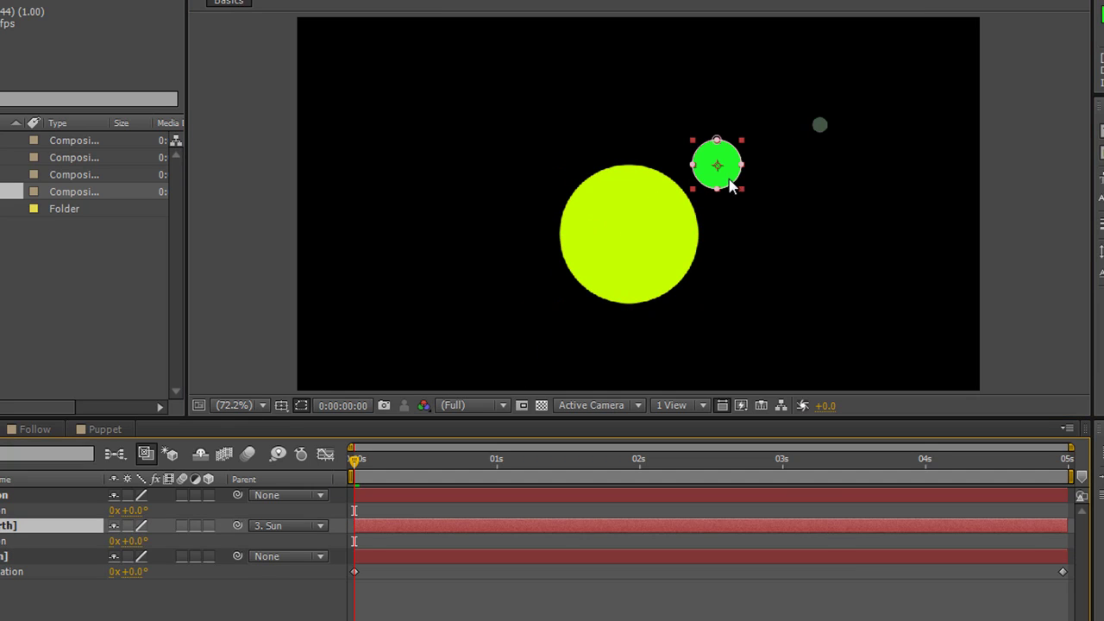
{"action": "left_click_drag", "start_coordinate": [755, 176], "coordinate": [781, 165]}
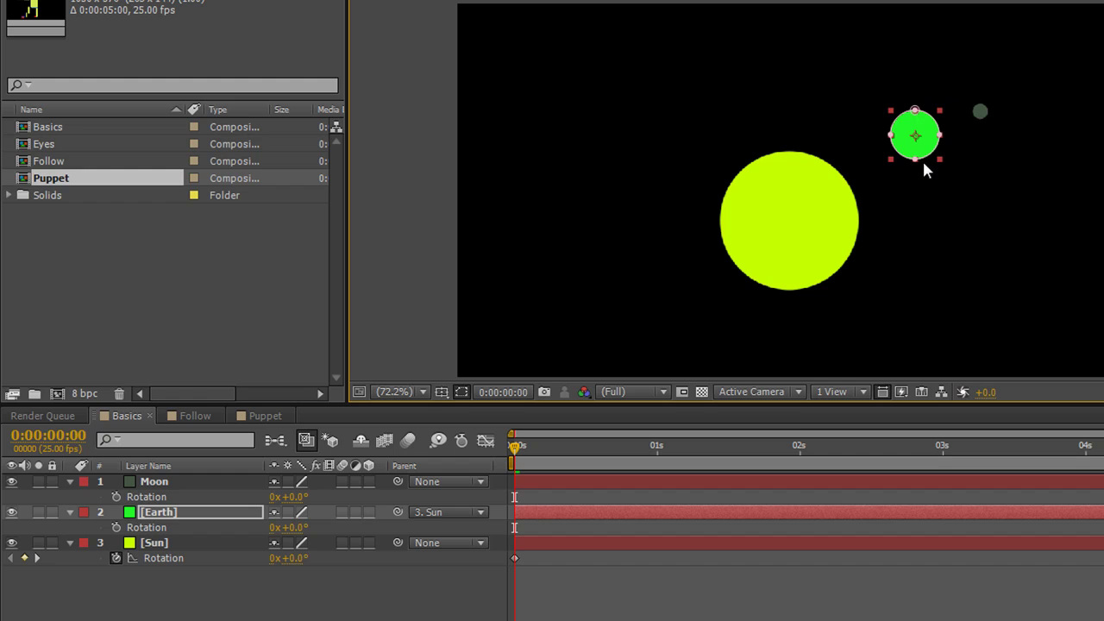
- Parent the Moon layer to the Earth layer with the pick whip and preview the chained orbit, stopping at 0:00:04:07
{"action": "left_click", "coordinate": [156, 485]}
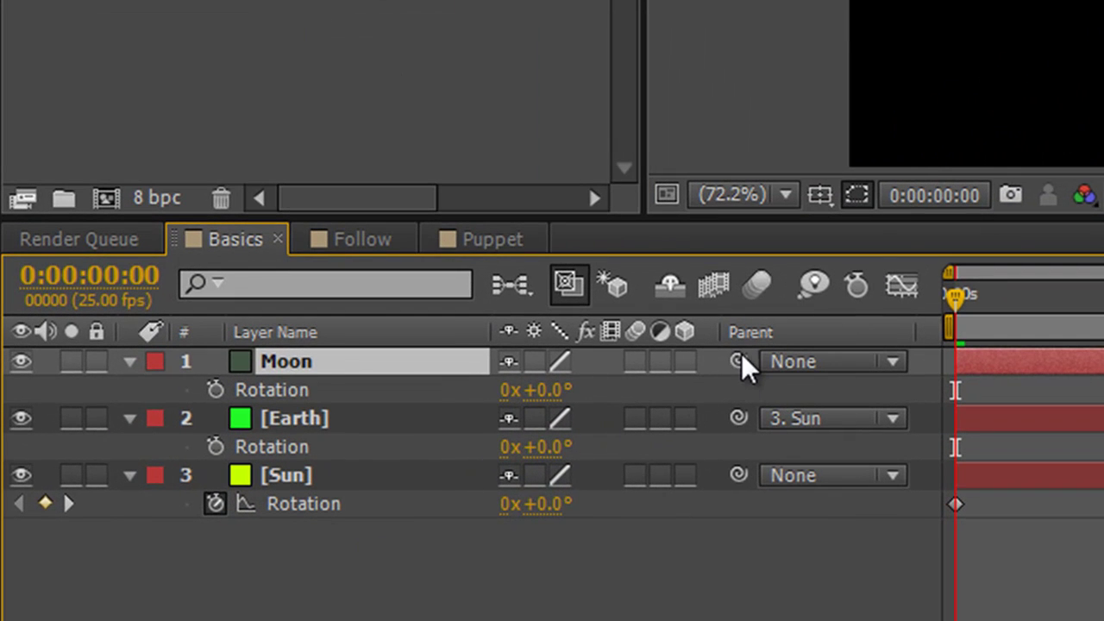
{"action": "left_click_drag", "start_coordinate": [733, 354], "coordinate": [288, 423]}
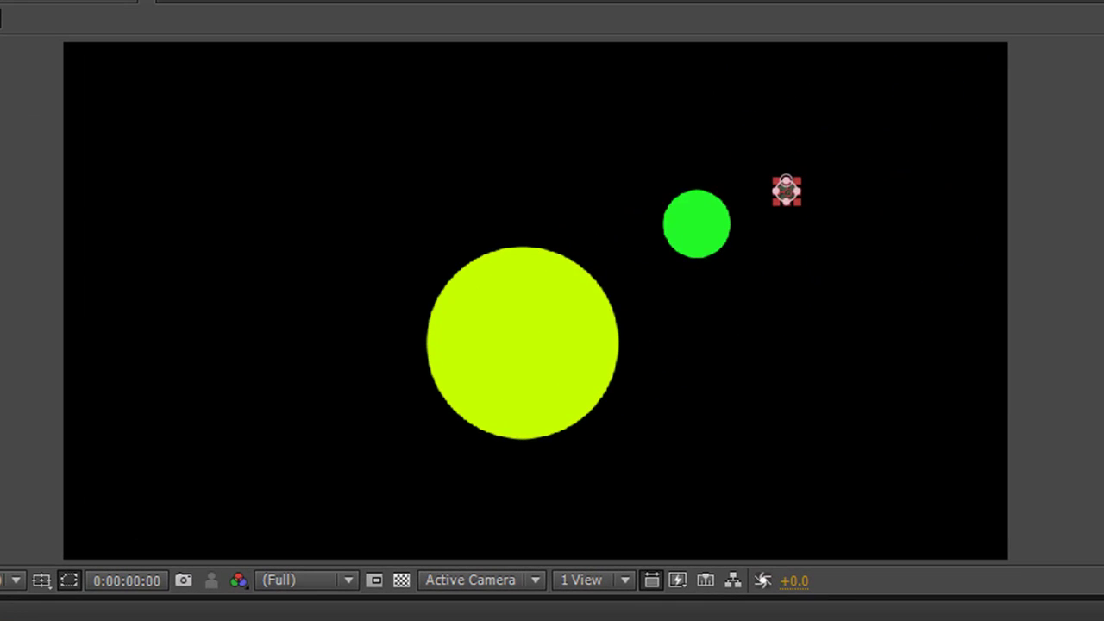
{"action": "key", "text": "space"}
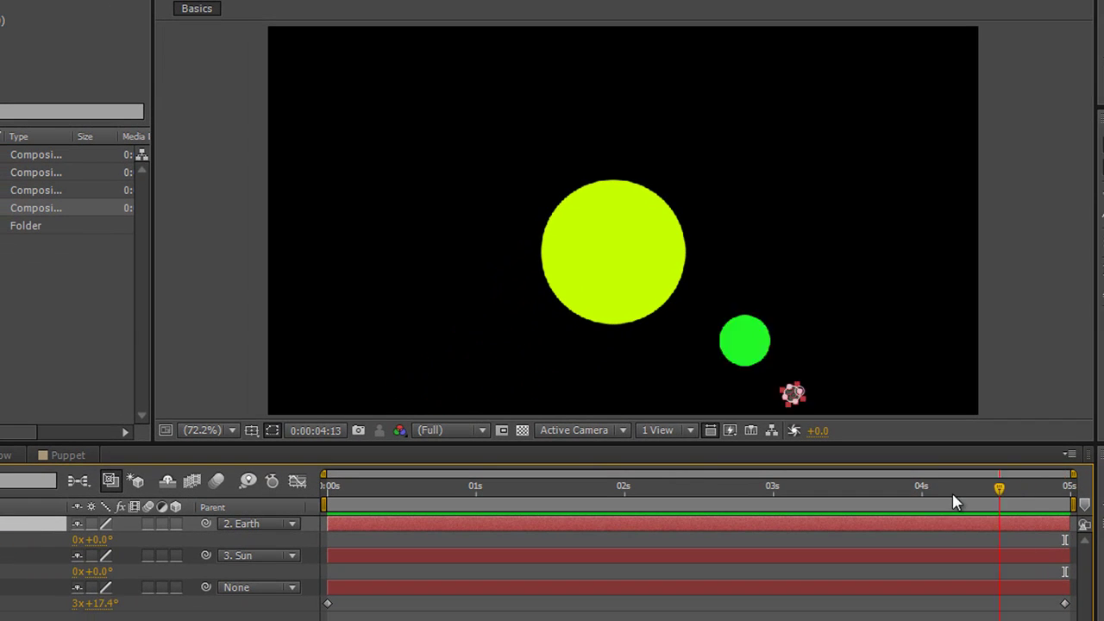
{"action": "left_click_drag", "start_coordinate": [955, 502], "coordinate": [961, 525]}
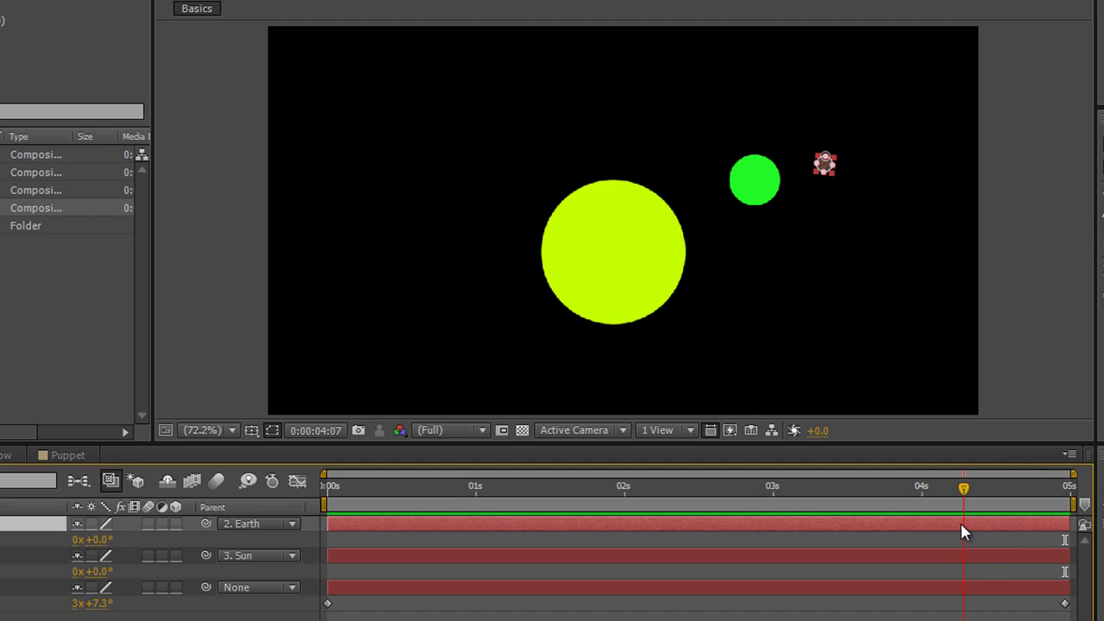
{"action": "left_click_drag", "start_coordinate": [964, 531], "coordinate": [962, 530]}
- Move the Sun upward in the composition and shift the Earth slightly closer to it
{"action": "left_click", "coordinate": [569, 297]}
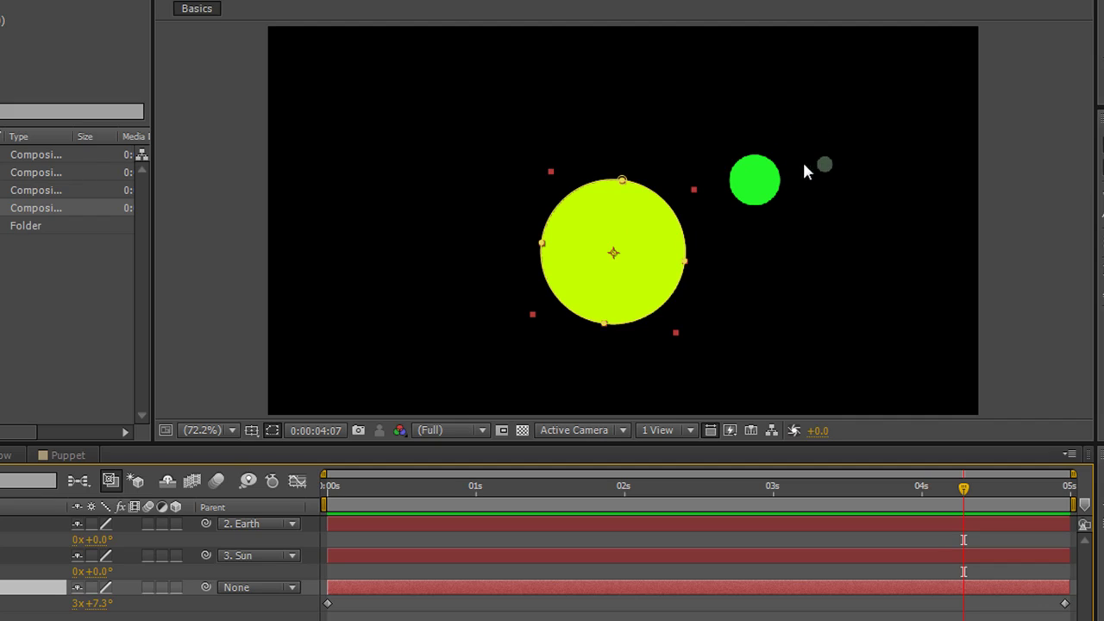
{"action": "left_click_drag", "start_coordinate": [659, 271], "coordinate": [653, 247]}
{"action": "left_click_drag", "start_coordinate": [753, 154], "coordinate": [755, 158]}
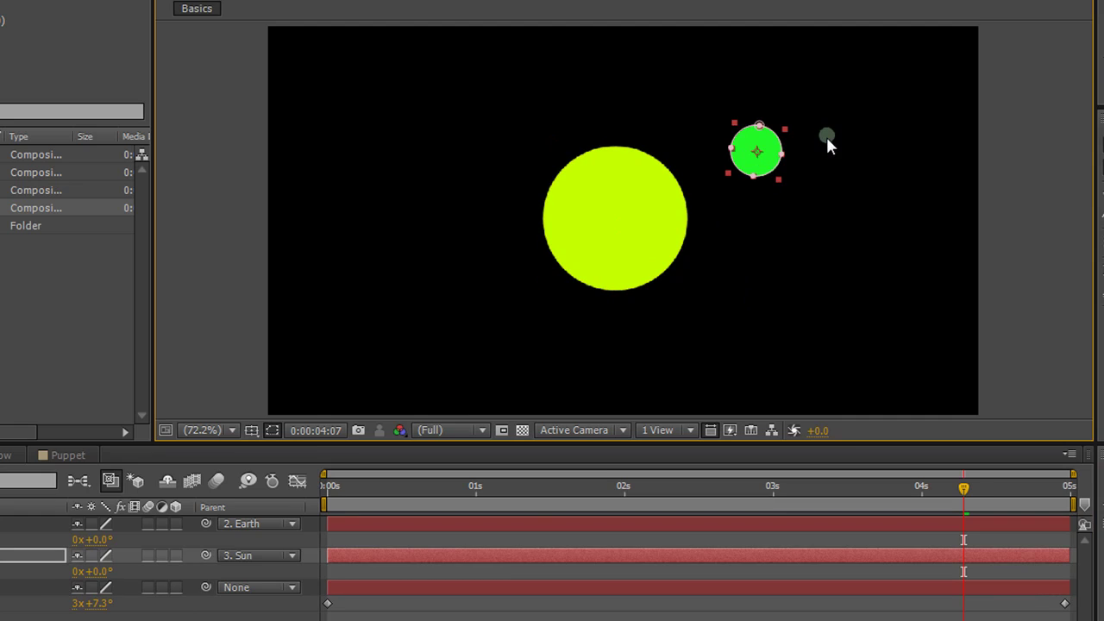
{"action": "left_click_drag", "start_coordinate": [766, 166], "coordinate": [751, 167]}
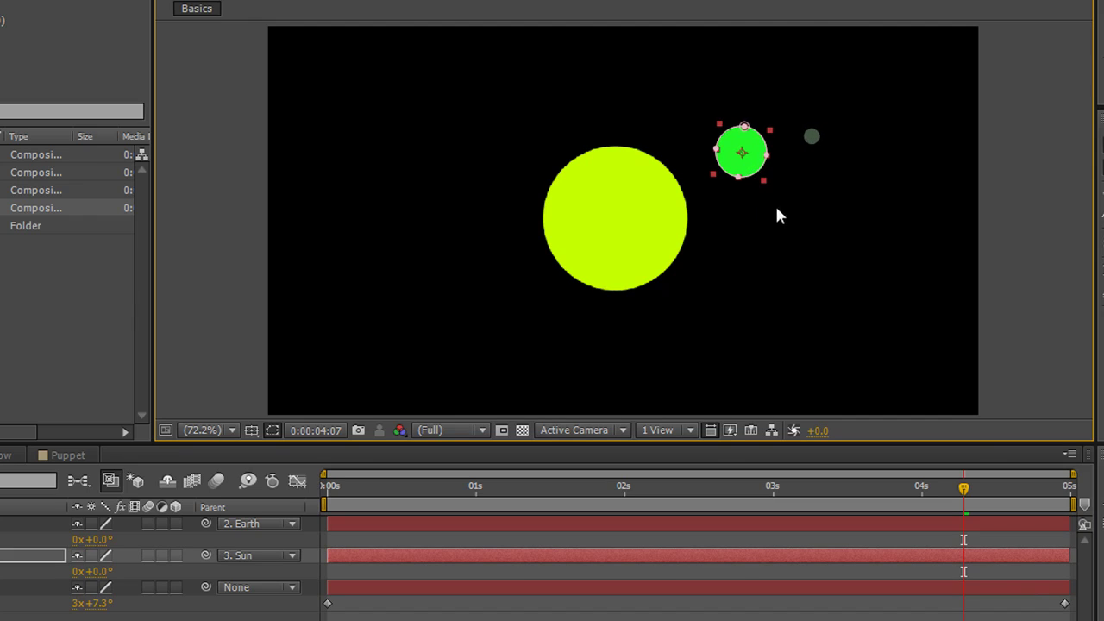
- Move the Moon closer to the Earth in the composition and preview the orbit
{"action": "left_click", "coordinate": [811, 135]}
{"action": "key", "text": "period"}
{"action": "key", "text": "period"}
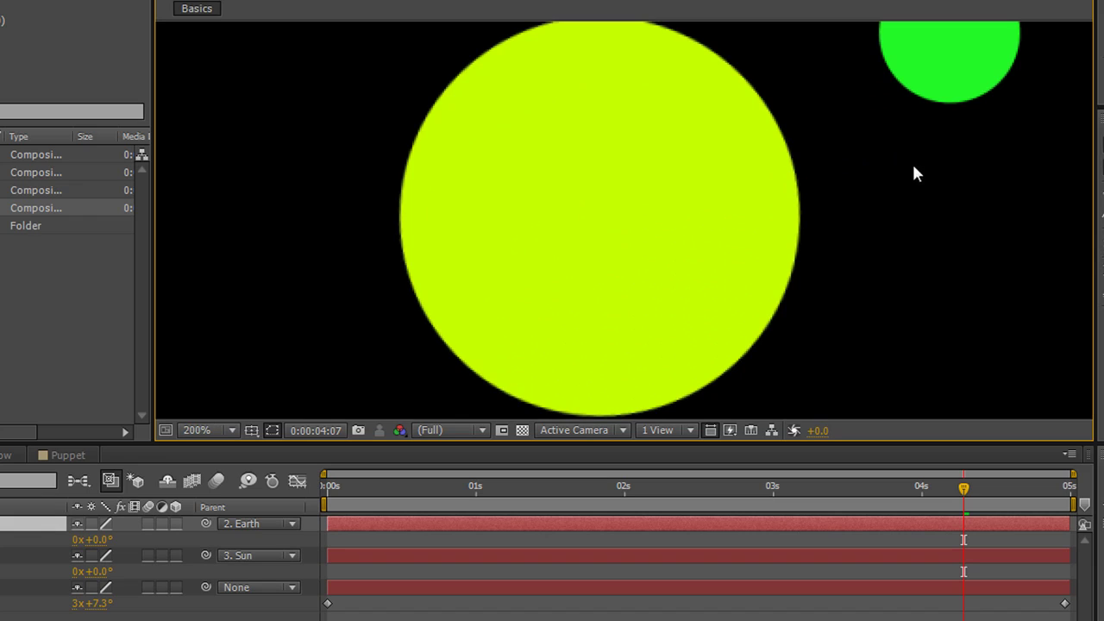
{"action": "left_click_drag", "start_coordinate": [939, 189], "coordinate": [627, 298]}
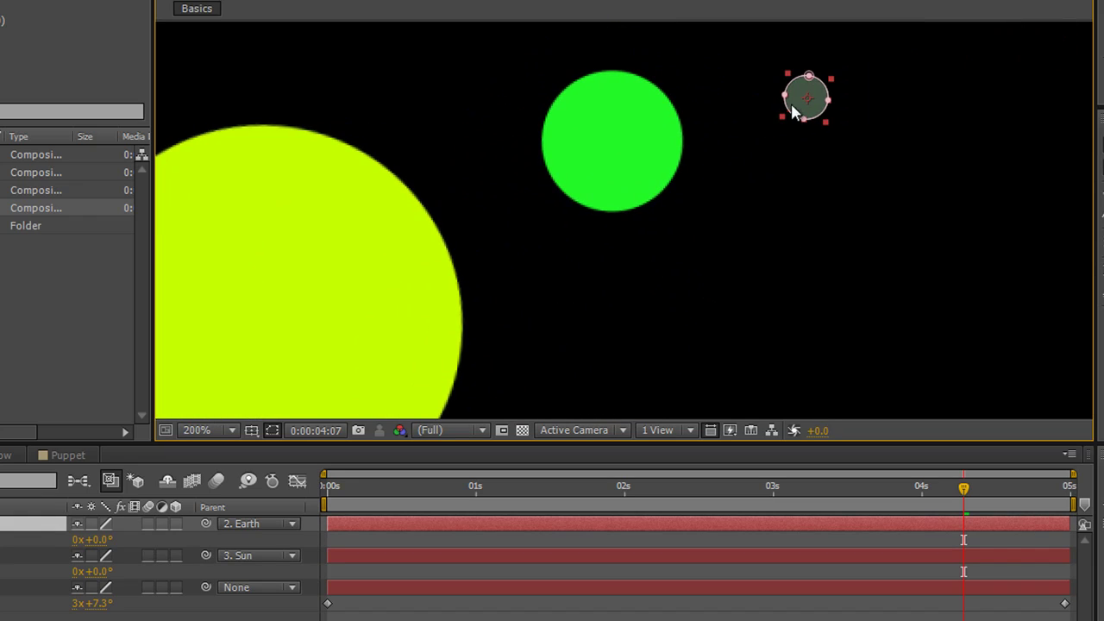
{"action": "left_click_drag", "start_coordinate": [801, 109], "coordinate": [727, 84]}
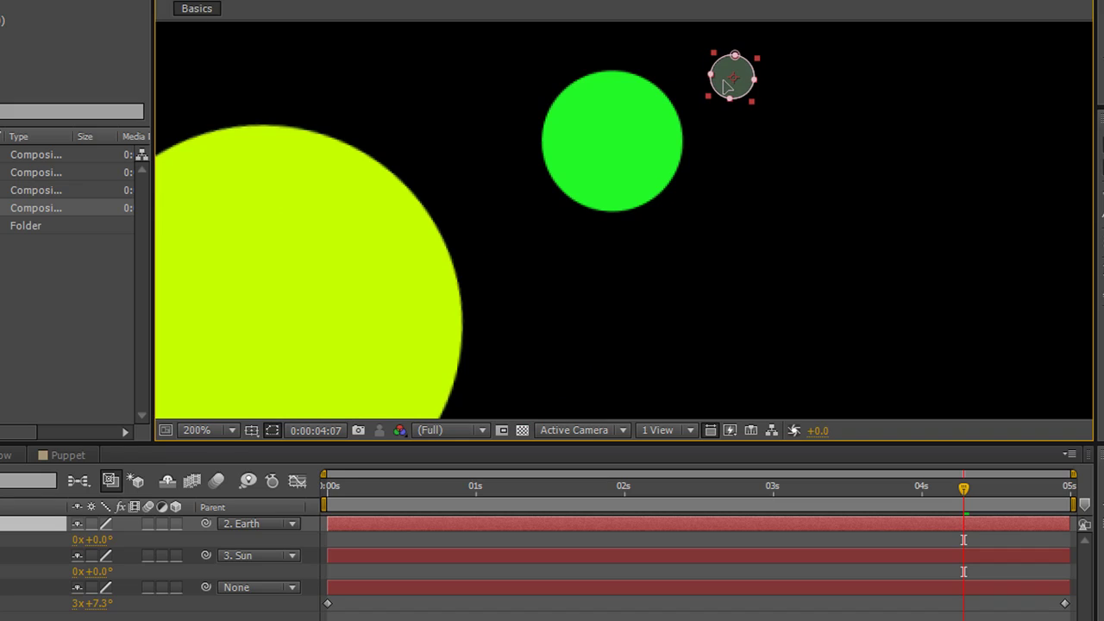
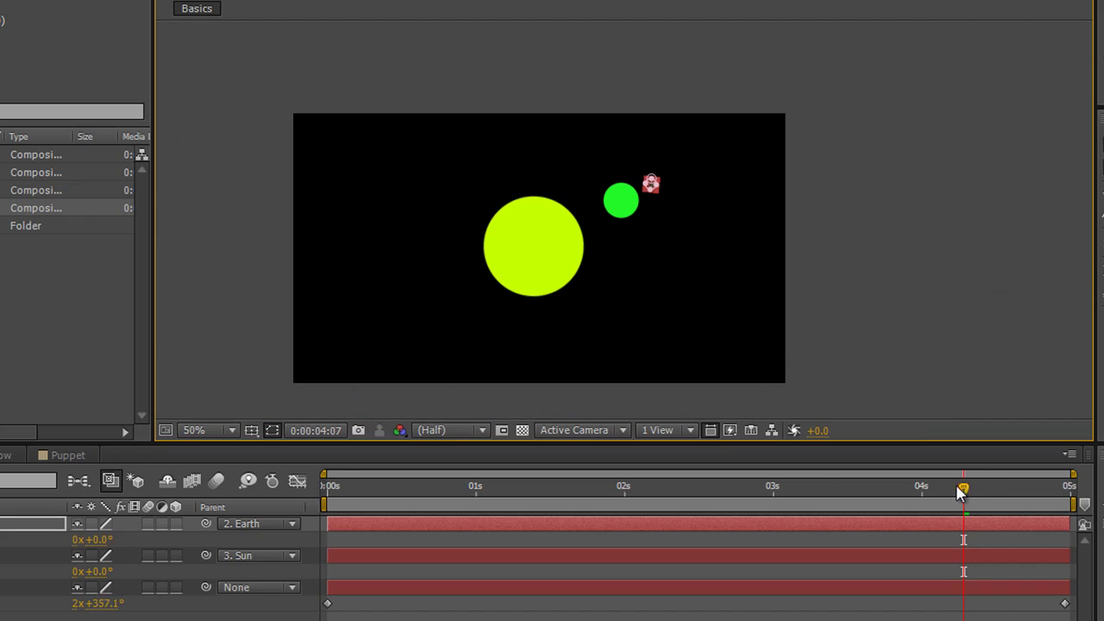
{"action": "left_click_drag", "start_coordinate": [960, 489], "coordinate": [831, 520]}
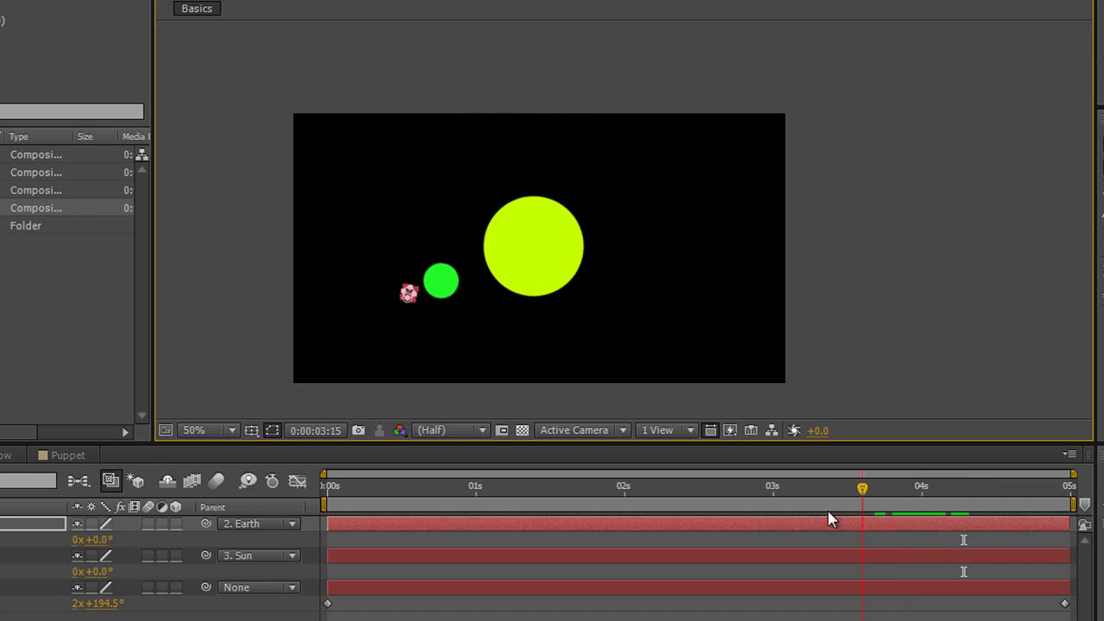
{"action": "key", "text": "space"}
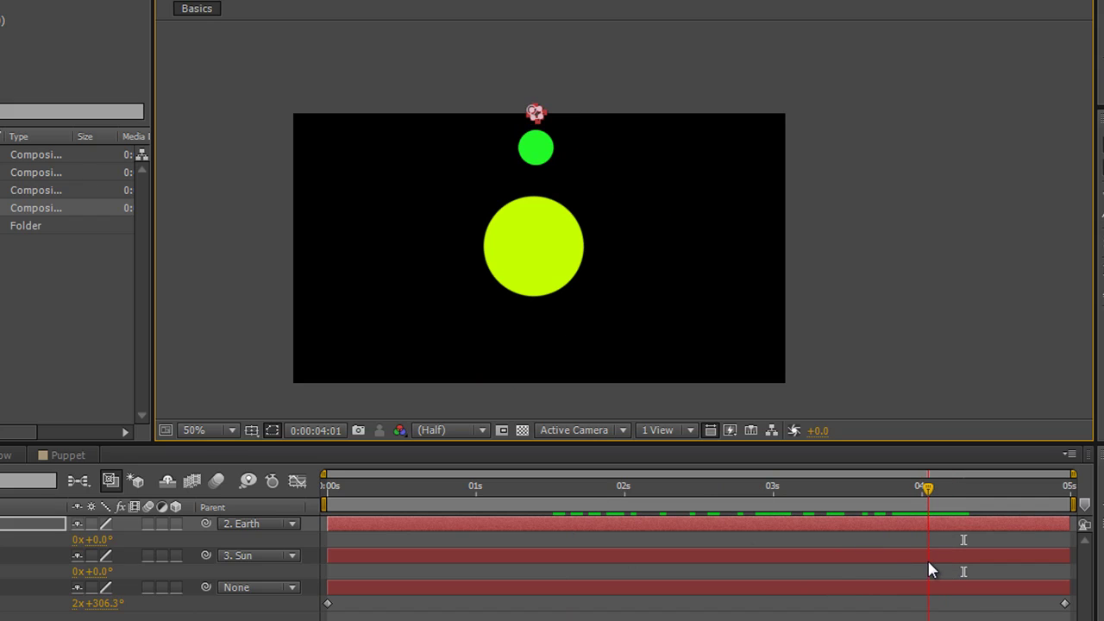
- At 0:00:04:01, move the Moon down nearer the Earth so it lies inside the frame, and fit the composition in the viewer
{"action": "scroll", "coordinate": [606, 202], "scroll_direction": "up", "scroll_amount": 5}
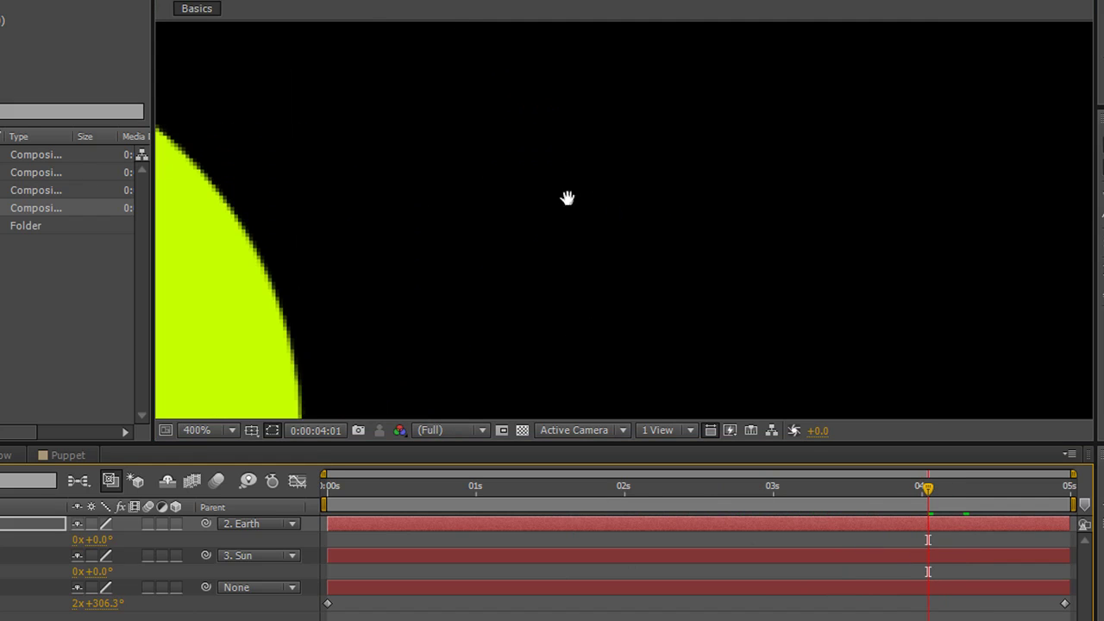
{"action": "left_click_drag", "start_coordinate": [567, 199], "coordinate": [865, 370]}
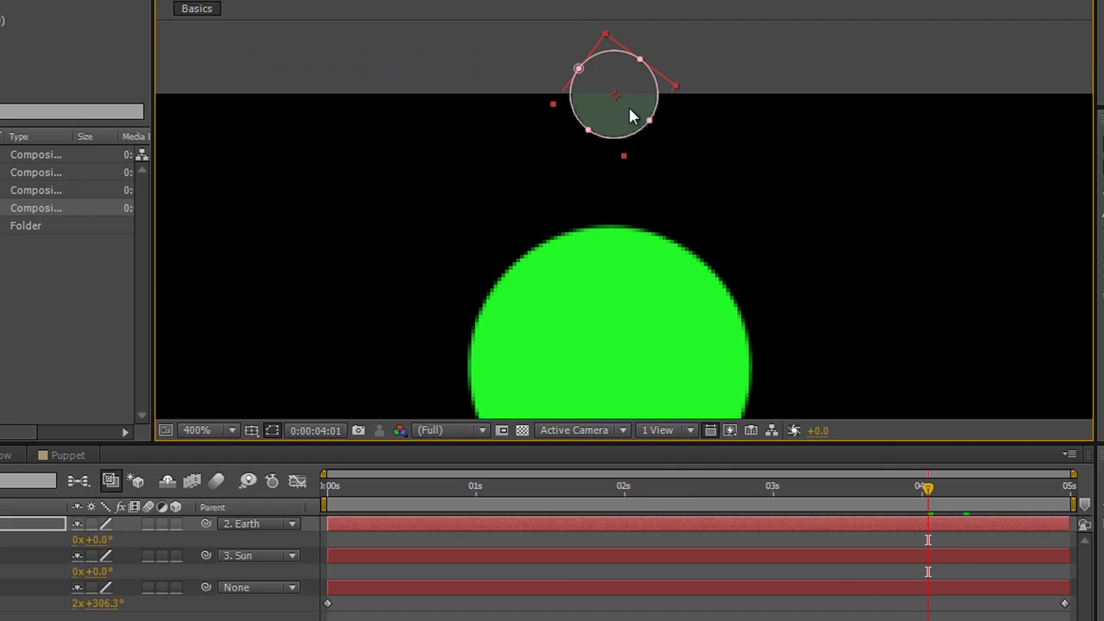
{"action": "left_click_drag", "start_coordinate": [626, 119], "coordinate": [609, 167]}
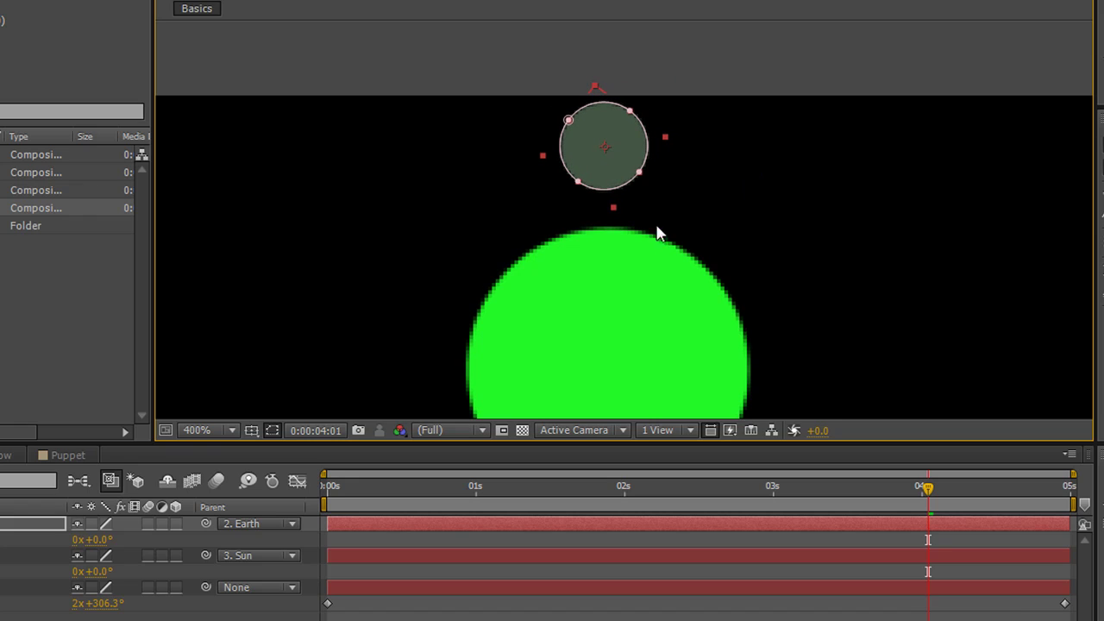
{"action": "left_click", "coordinate": [231, 431]}
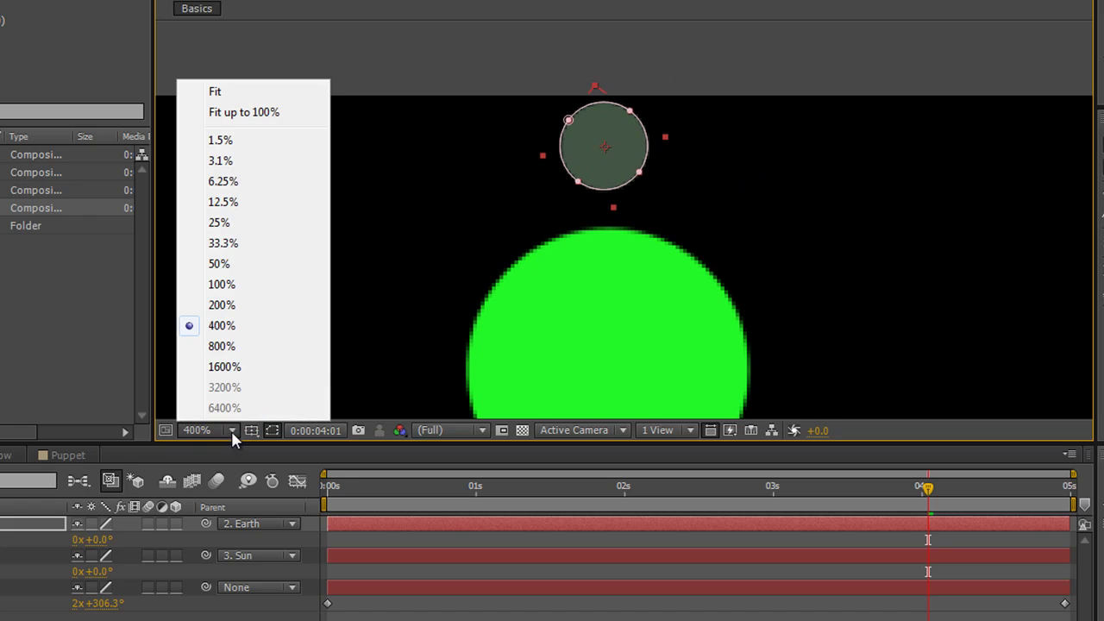
{"action": "left_click", "coordinate": [249, 91]}
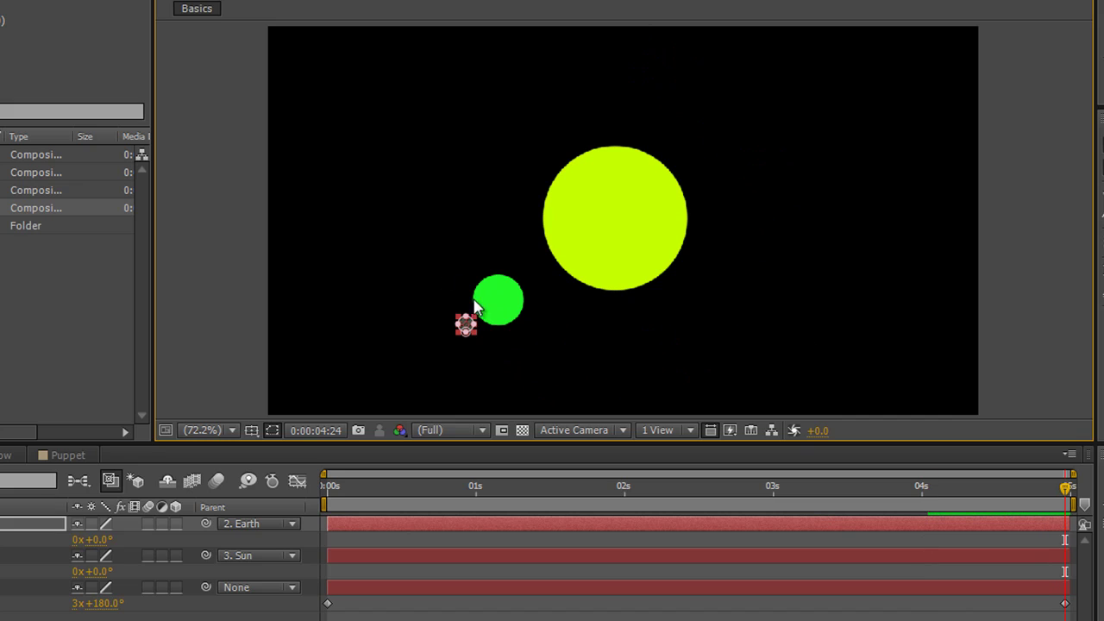
- Keyframe the Earth's Rotation at 0:00:00:00 and set it to 3.5 revolutions at 0:00:04:24
{"action": "left_click_drag", "start_coordinate": [1067, 489], "coordinate": [294, 529]}
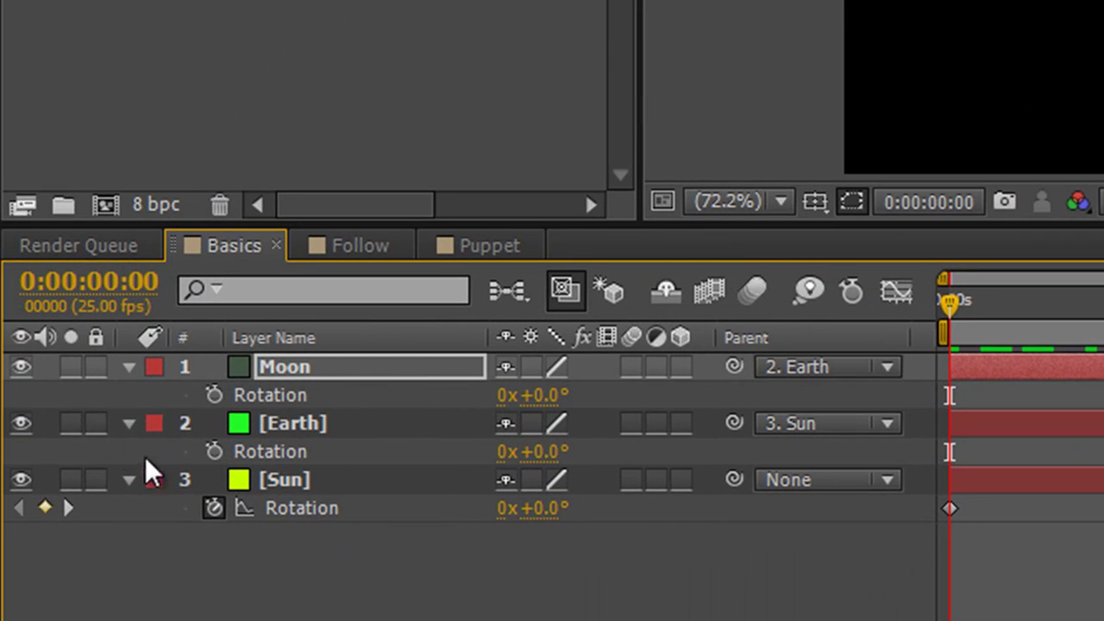
{"action": "left_click", "coordinate": [208, 449]}
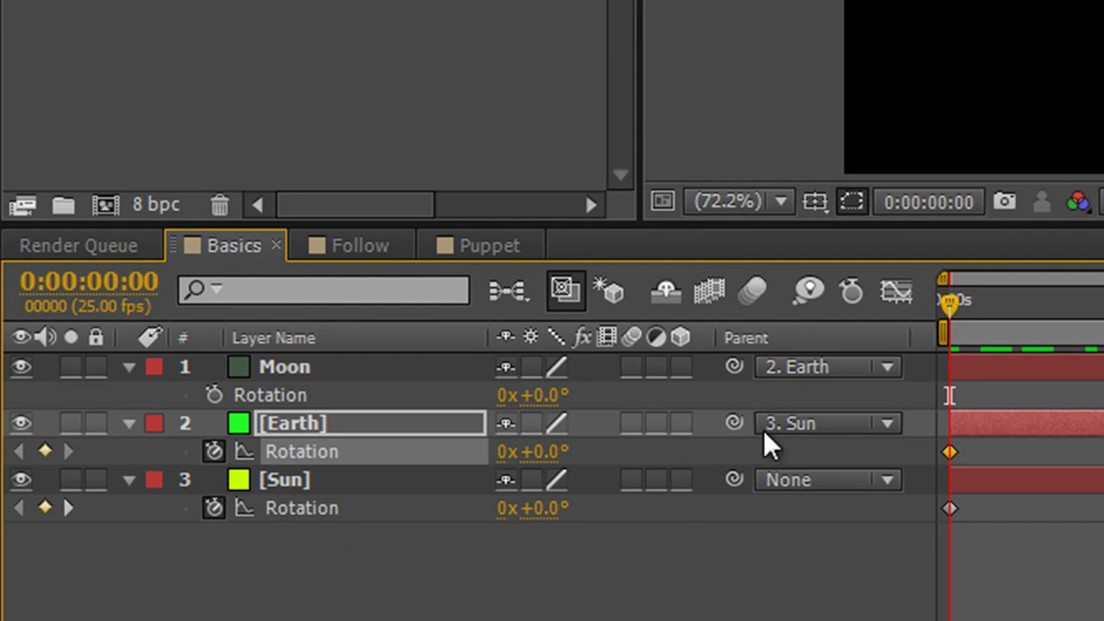
{"action": "left_click_drag", "start_coordinate": [951, 297], "coordinate": [1103, 297]}
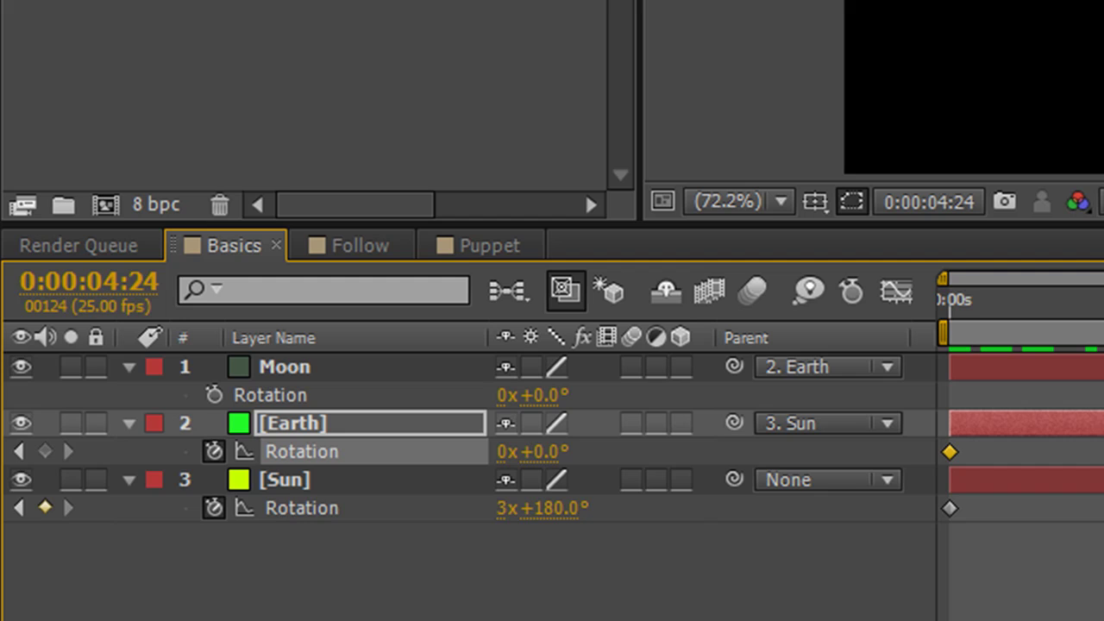
{"action": "left_click", "coordinate": [505, 452]}
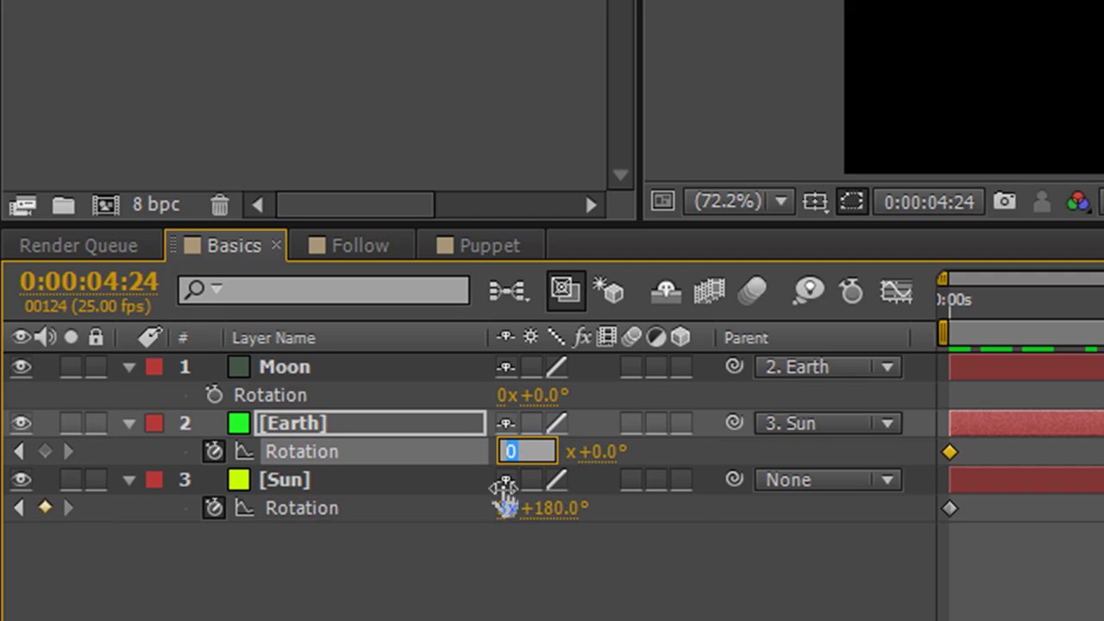
{"action": "type", "text": "3.5"}
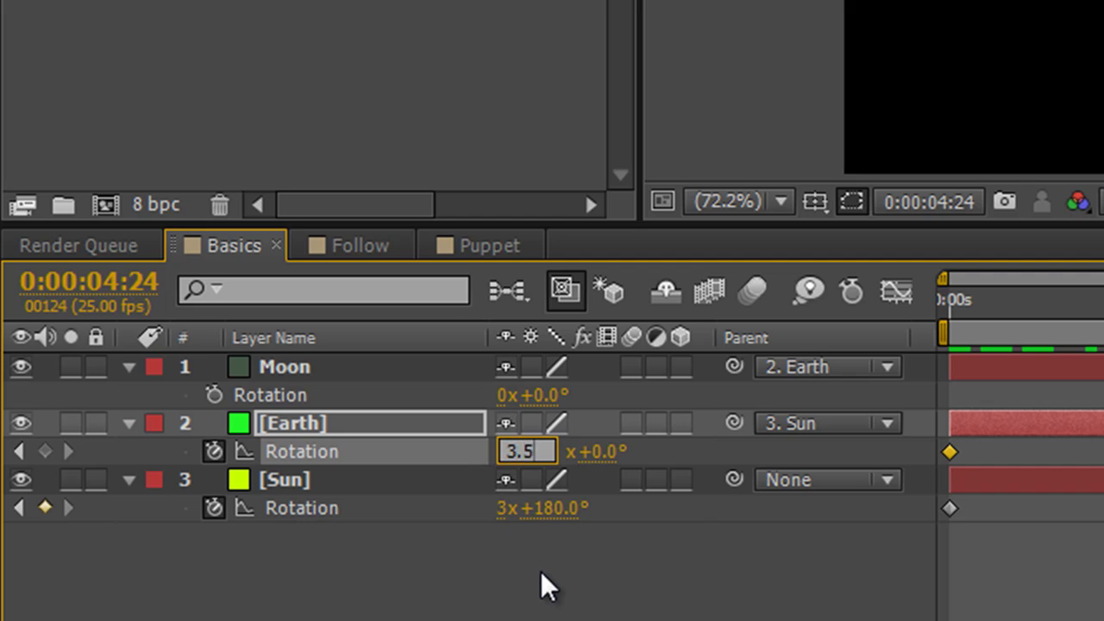
{"action": "key", "text": "Return"}
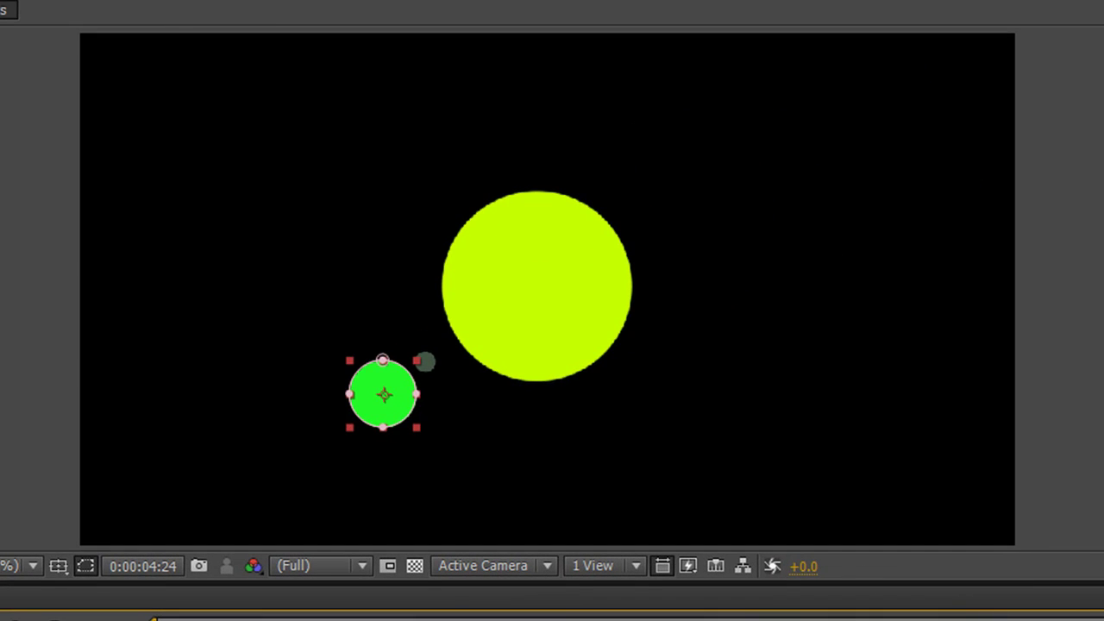
- Preview the animation from the first frame with the Earth's rotation keyframed, then replay it with all layers deselected
{"action": "key", "text": "Home"}
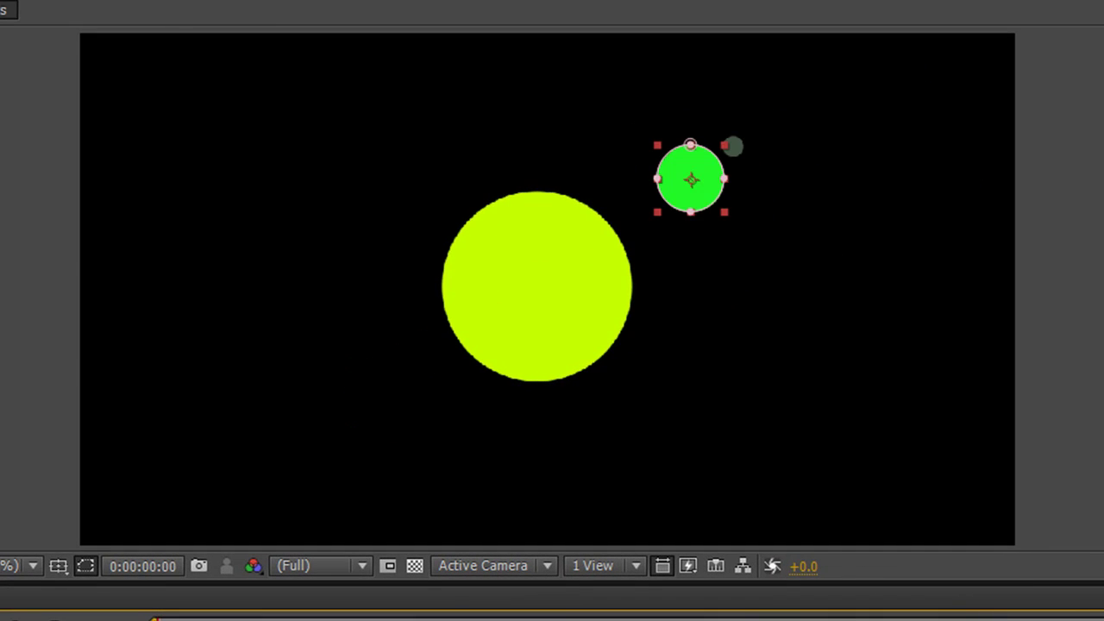
{"action": "key", "text": "space"}
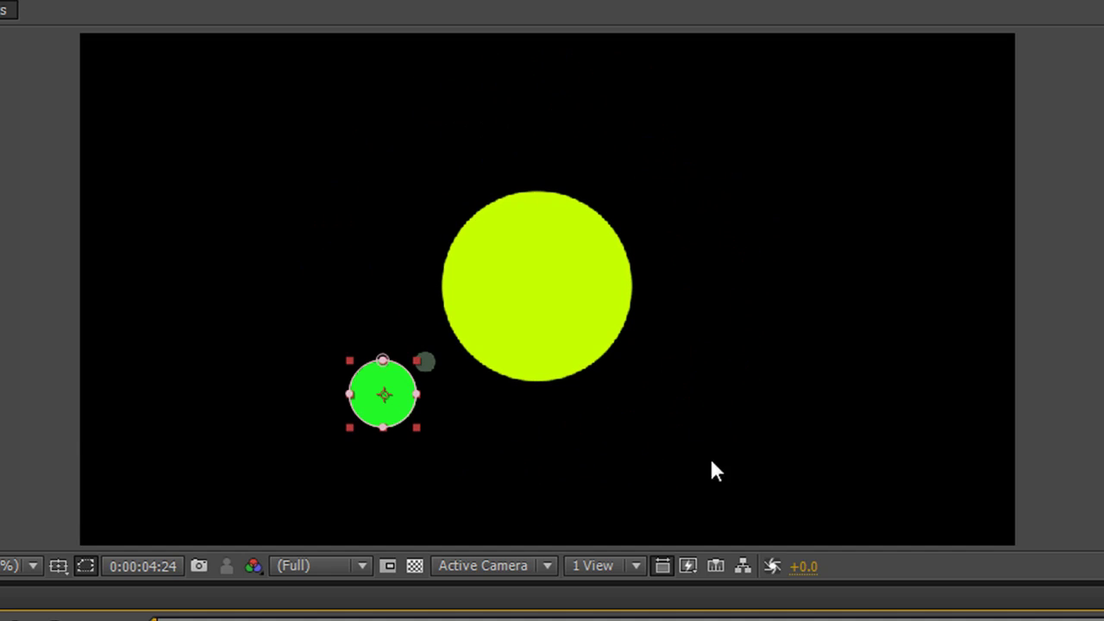
{"action": "key", "text": "F2"}
{"action": "key", "text": "space"}
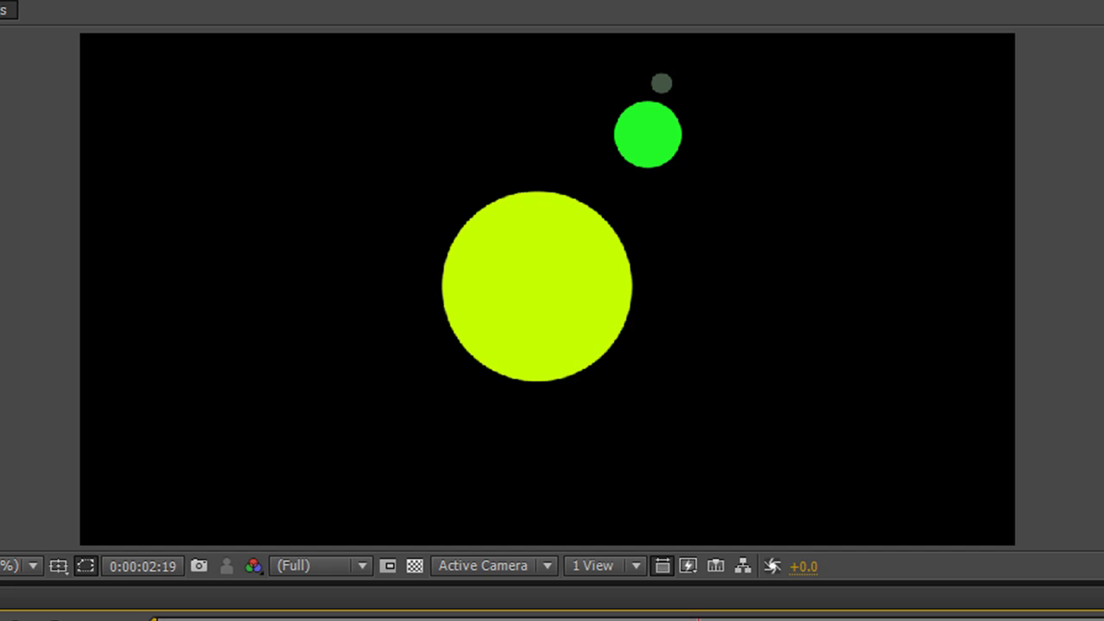
- Go backward frame by frame to 0:00:01:24 and examine how the Moon circles the Earth during its orbit
{"action": "key", "text": "Page_Up"}
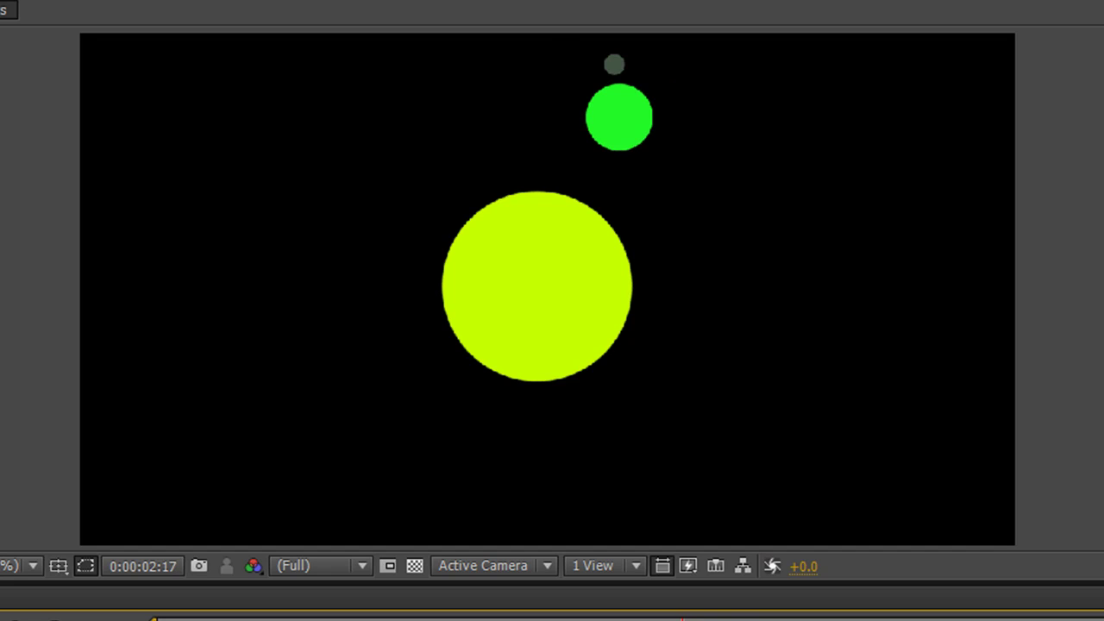
{"action": "key", "text": "Page_Up"}
{"action": "key", "text": "Page_Up"}
{"action": "key", "text": "Page_Up"}
{"action": "key", "text": "Page_Up"}
{"action": "key", "text": "Page_Up"}
{"action": "key", "text": "Page_Up"}
{"action": "key", "text": "Page_Up"}
{"action": "key", "text": "Page_Up"}
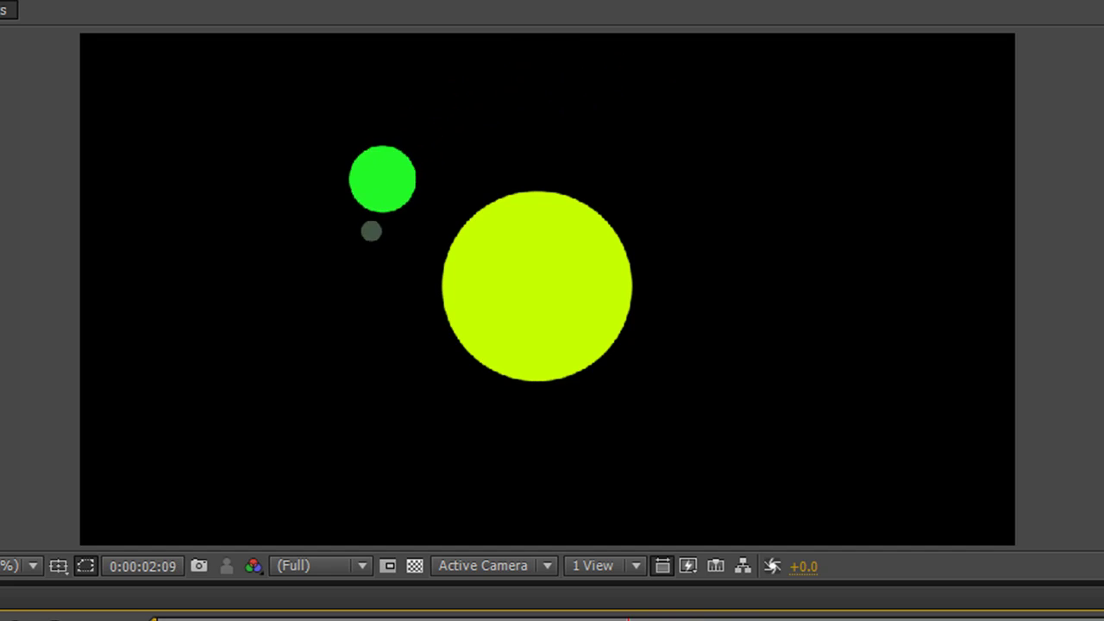
{"action": "key", "text": "Page_Up"}
{"action": "key", "text": "Page_Up"}
{"action": "key", "text": "Page_Up"}
{"action": "key", "text": "Page_Up"}
{"action": "key", "text": "Page_Up"}
{"action": "key", "text": "Page_Up"}
{"action": "key", "text": "Page_Up"}
{"action": "key", "text": "Page_Up"}
{"action": "key", "text": "Page_Up"}
{"action": "key", "text": "Page_Up"}
{"action": "key", "text": "Page_Up"}
{"action": "key", "text": "Page_Up"}
{"action": "key", "text": "Page_Up"}
{"action": "key", "text": "Page_Up"}
{"action": "key", "text": "Page_Up"}
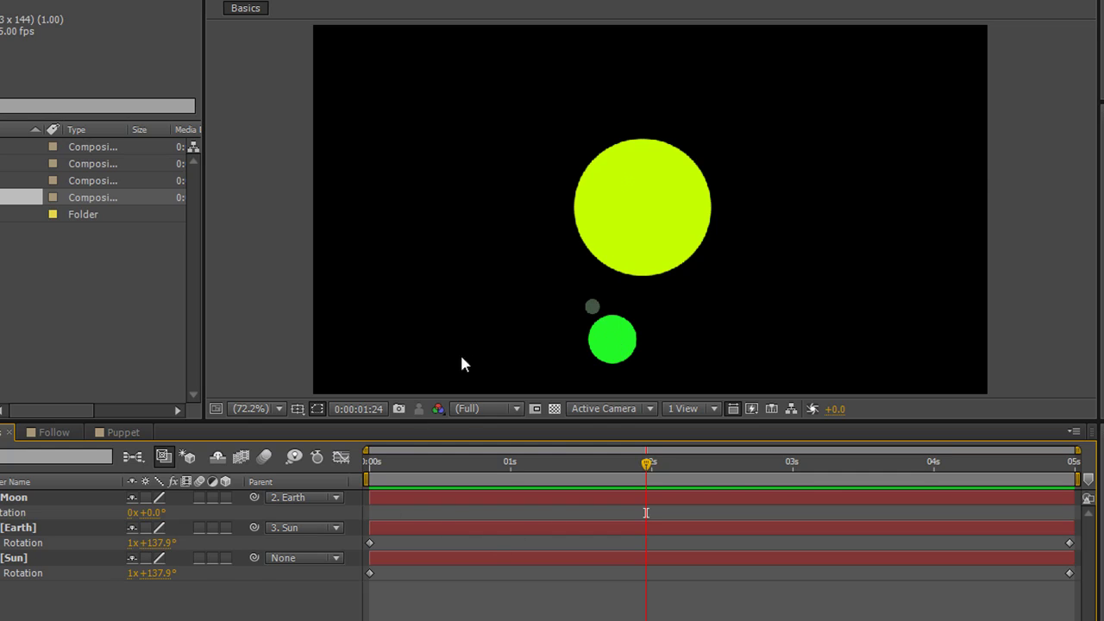
- Open the Follow composition and preview the snake's animation
{"action": "left_click", "coordinate": [69, 432]}
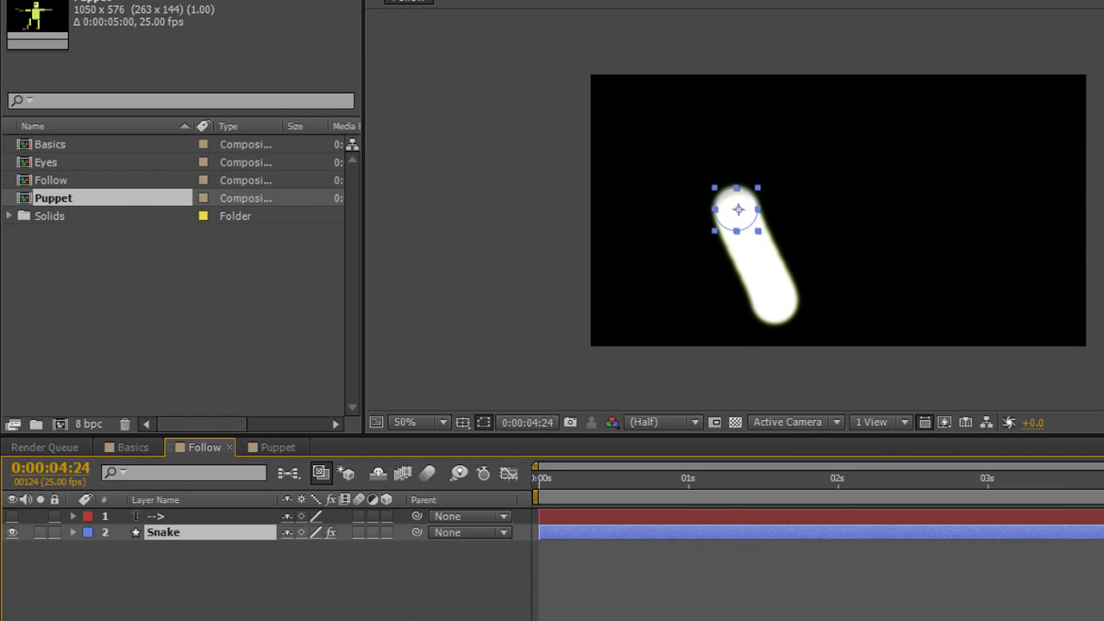
{"action": "key", "text": "KP_0"}
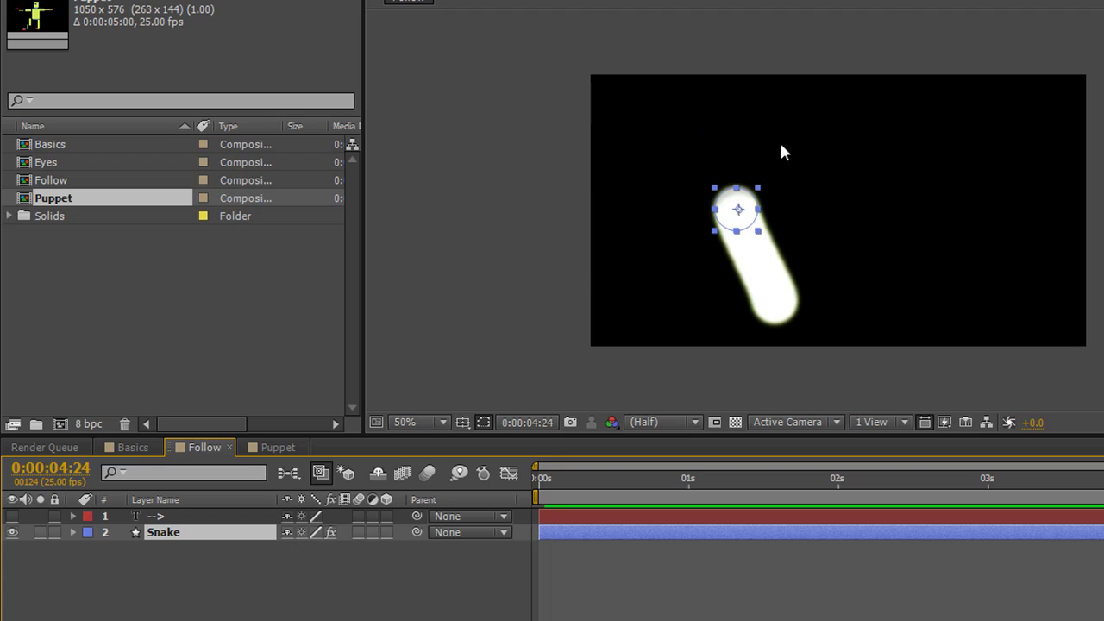
- Make the arrow text layer visible and move the arrow slightly down, level with the snake's head
{"action": "left_click", "coordinate": [12, 515]}
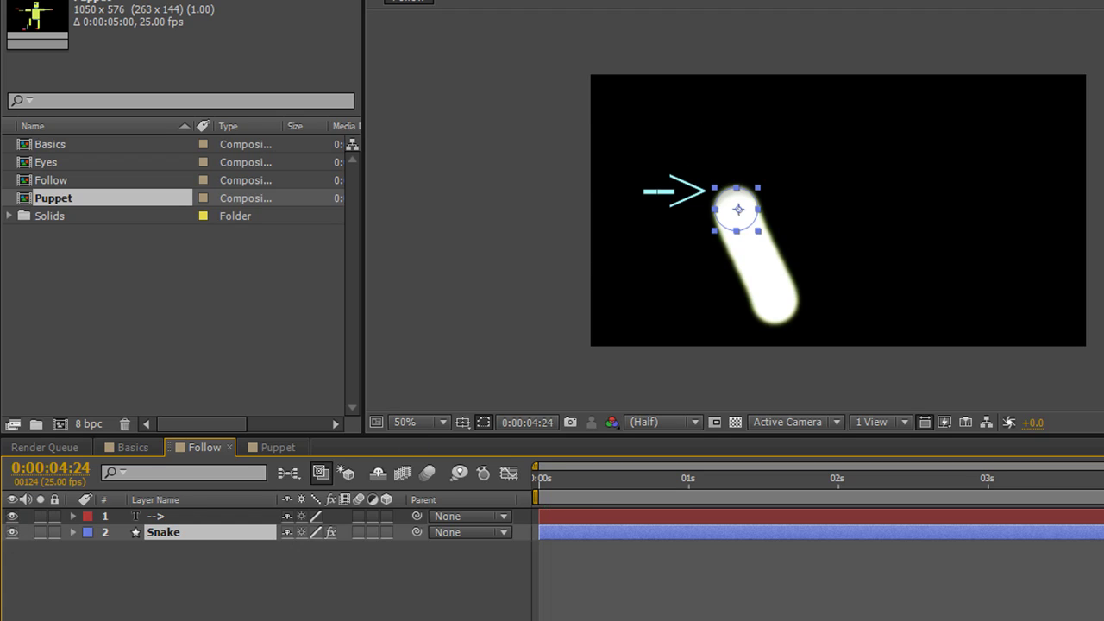
{"action": "left_click", "coordinate": [166, 516]}
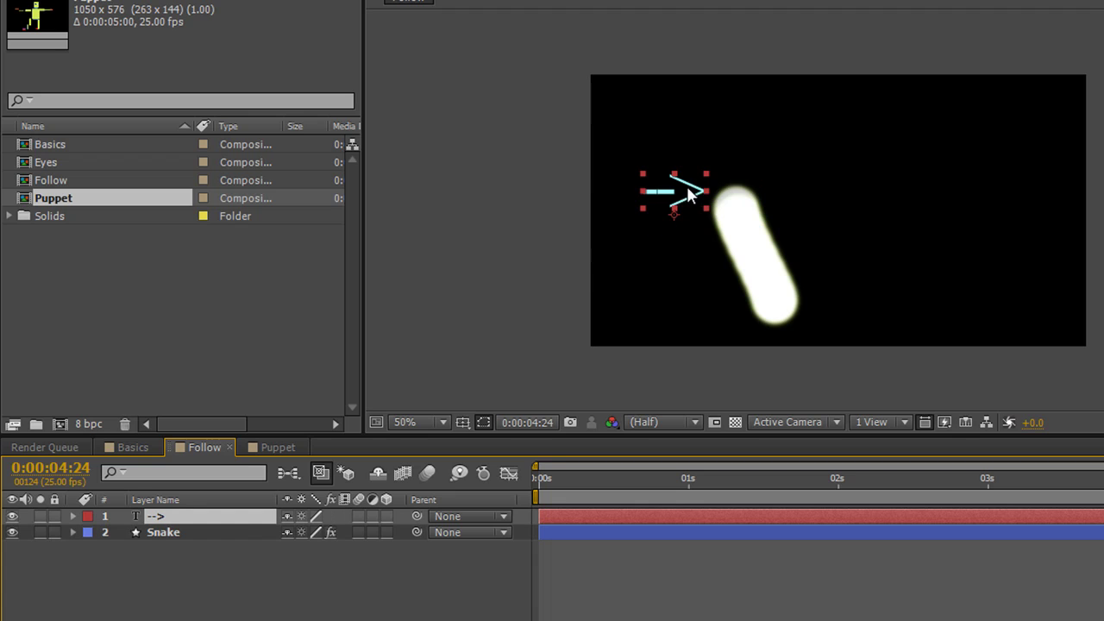
{"action": "mouse_move", "coordinate": [688, 195]}
{"action": "left_mouse_down"}
{"action": "mouse_move", "coordinate": [666, 212]}
{"action": "mouse_move", "coordinate": [686, 205]}
{"action": "left_mouse_up"}
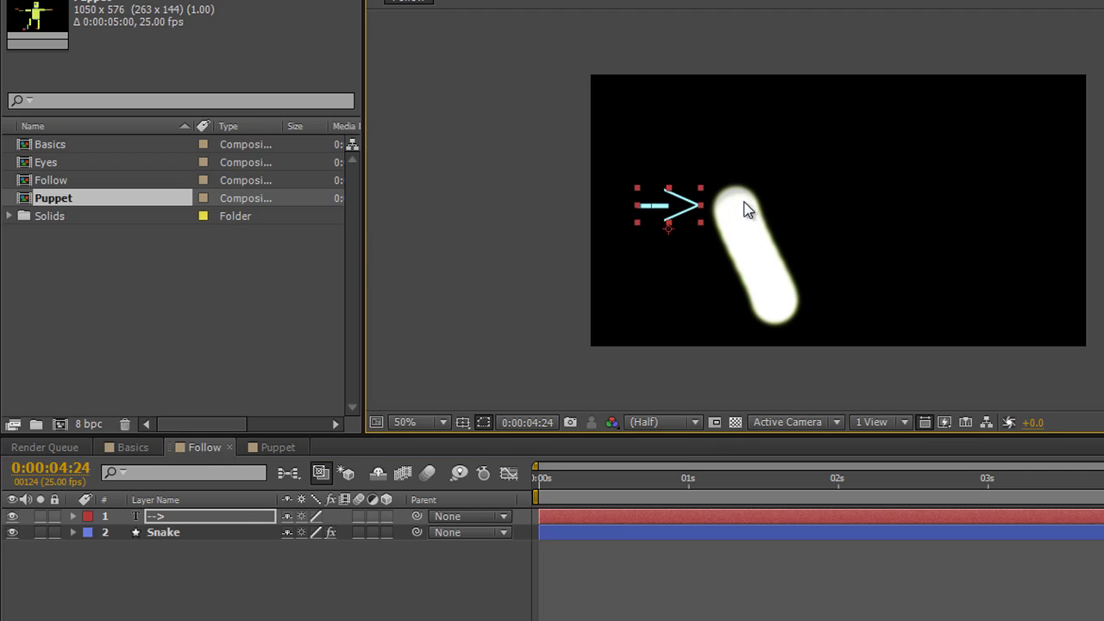
- Parent the arrow text layer to the Snake layer with the pick whip and preview the linked motion
{"action": "left_click", "coordinate": [415, 515]}
{"action": "left_click_drag", "start_coordinate": [414, 516], "coordinate": [163, 533]}
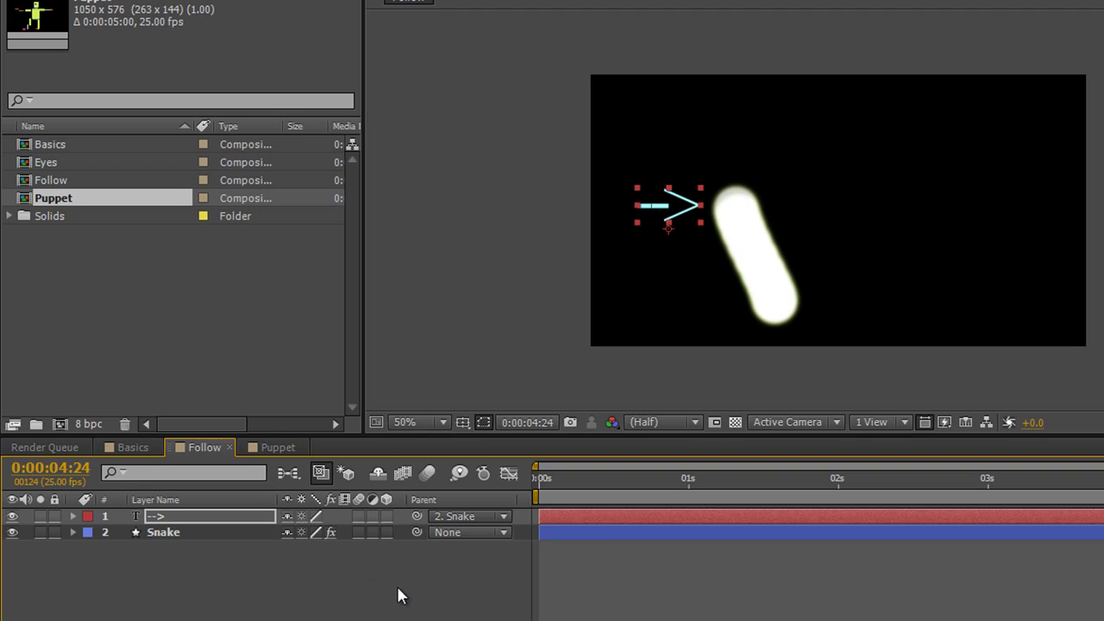
{"action": "key", "text": "KP_0"}
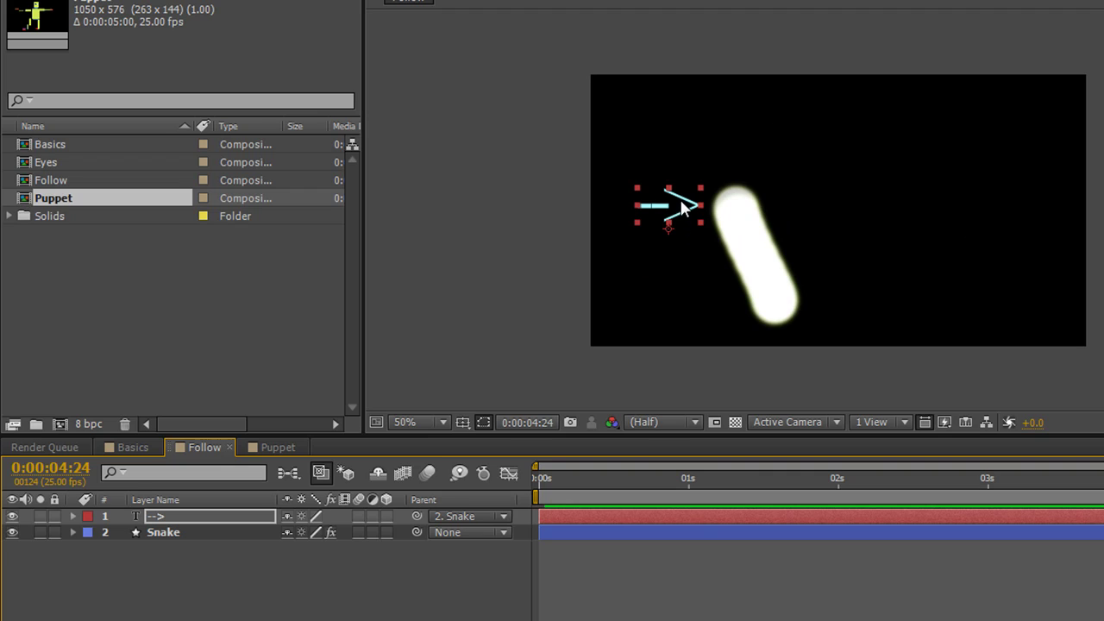
- Move the arrow so its tip overlaps the snake's head, and preview the motion up to 0:00:03:05
{"action": "left_click_drag", "start_coordinate": [681, 207], "coordinate": [720, 214]}
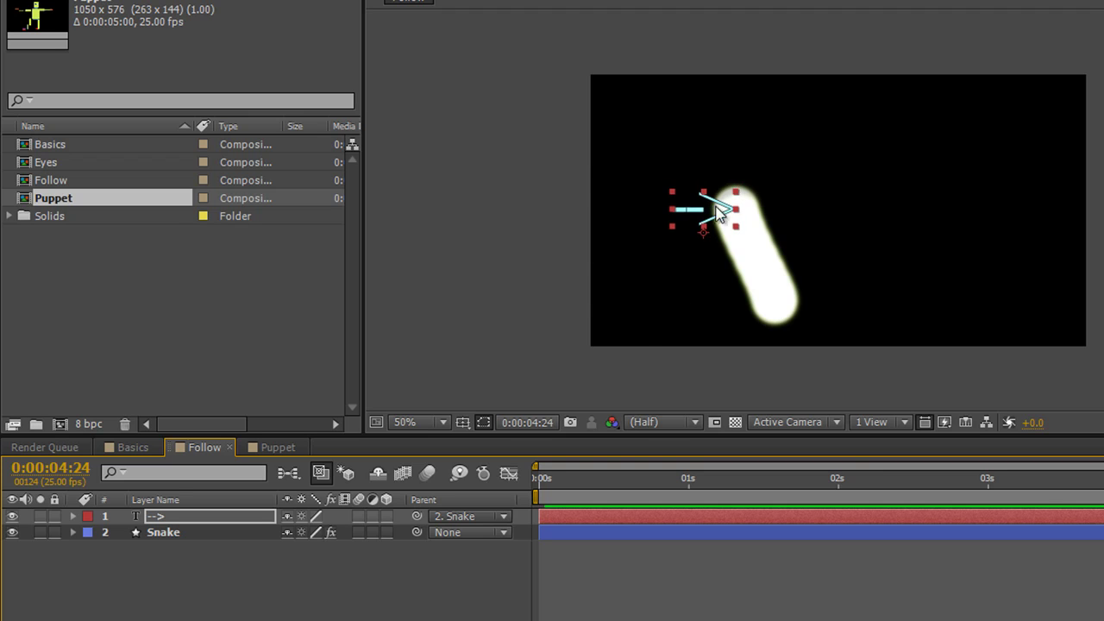
{"action": "left_click", "coordinate": [414, 587]}
{"action": "key", "text": "space"}
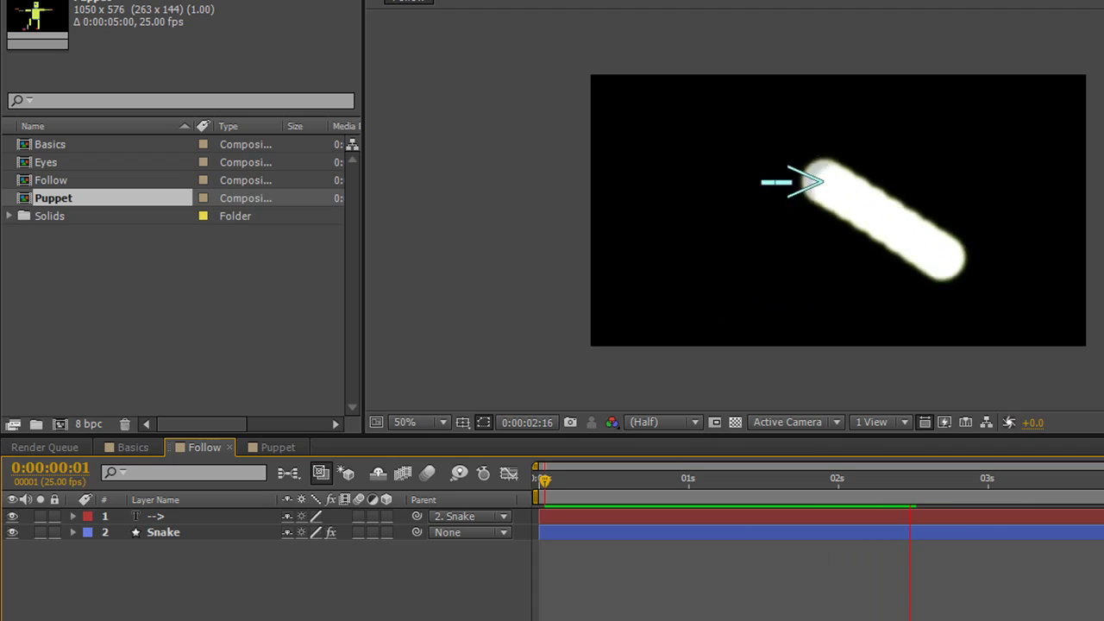
{"action": "key", "text": "space"}
- At 0:00:03:05, move the arrow far to the left of the snake and preview how it follows
{"action": "left_click", "coordinate": [198, 515]}
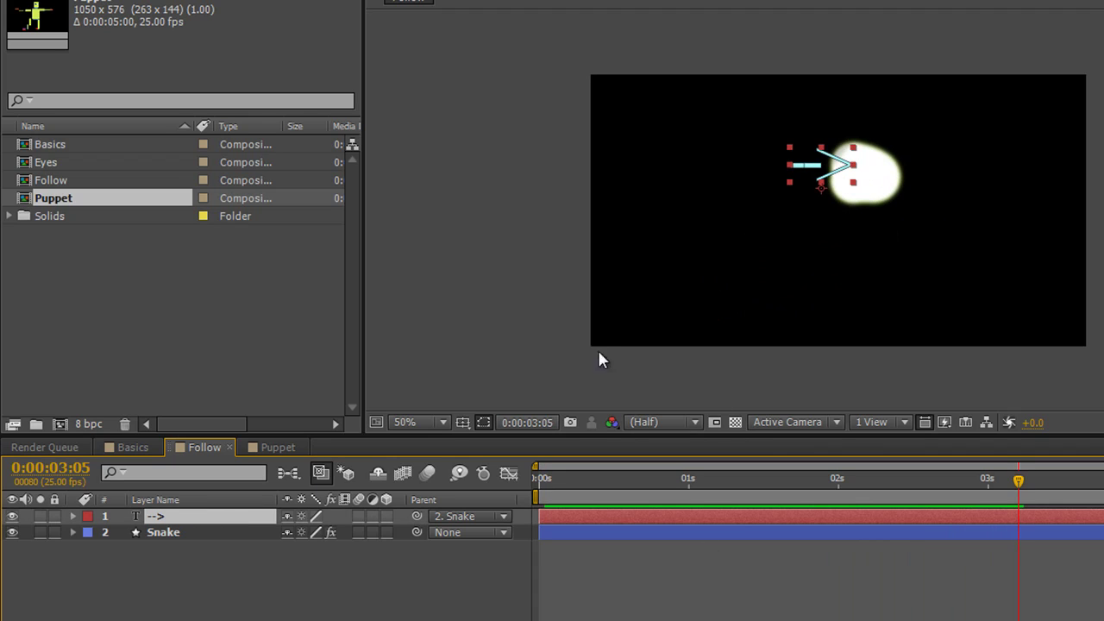
{"action": "left_click_drag", "start_coordinate": [823, 170], "coordinate": [655, 168]}
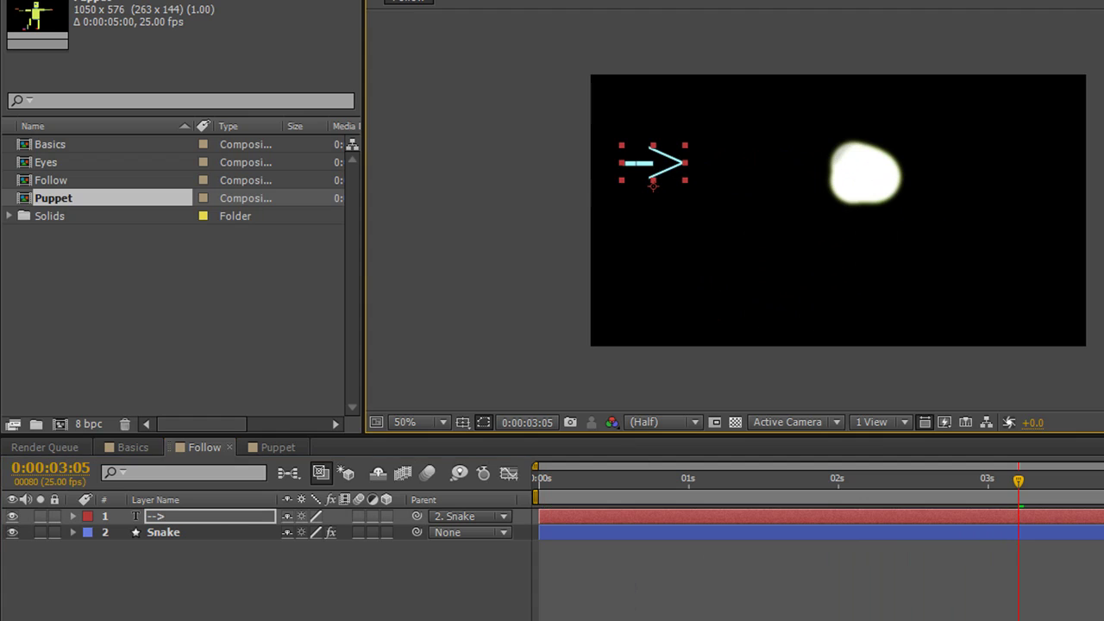
{"action": "key", "text": "space"}
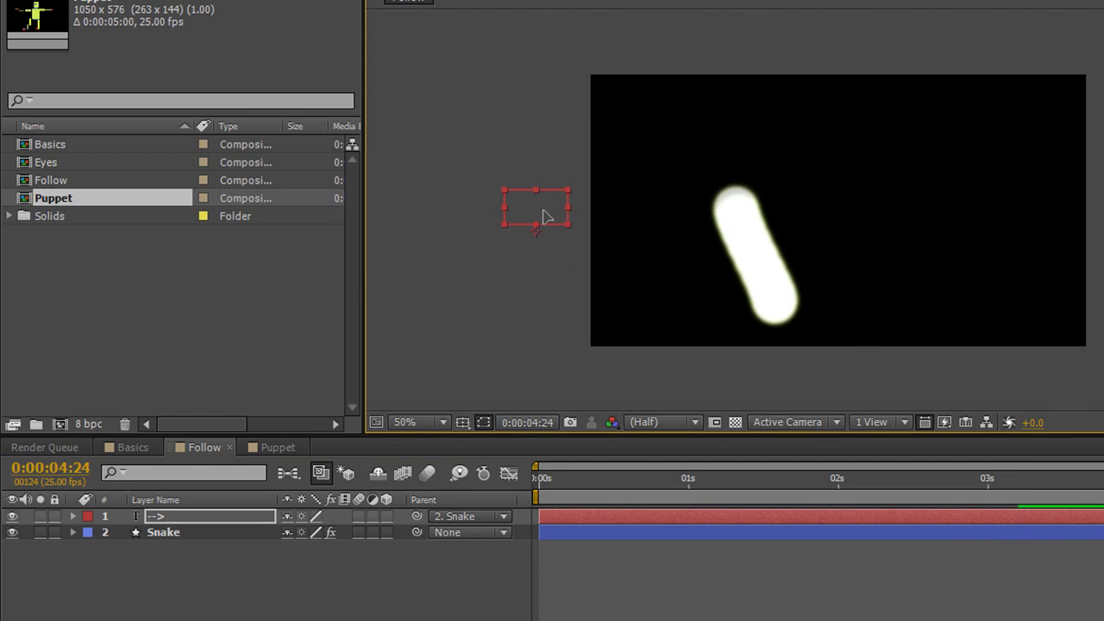
- Move the arrow back so its tip touches the left edge of the snake's head, and preview the motion
{"action": "left_click_drag", "start_coordinate": [545, 216], "coordinate": [690, 216]}
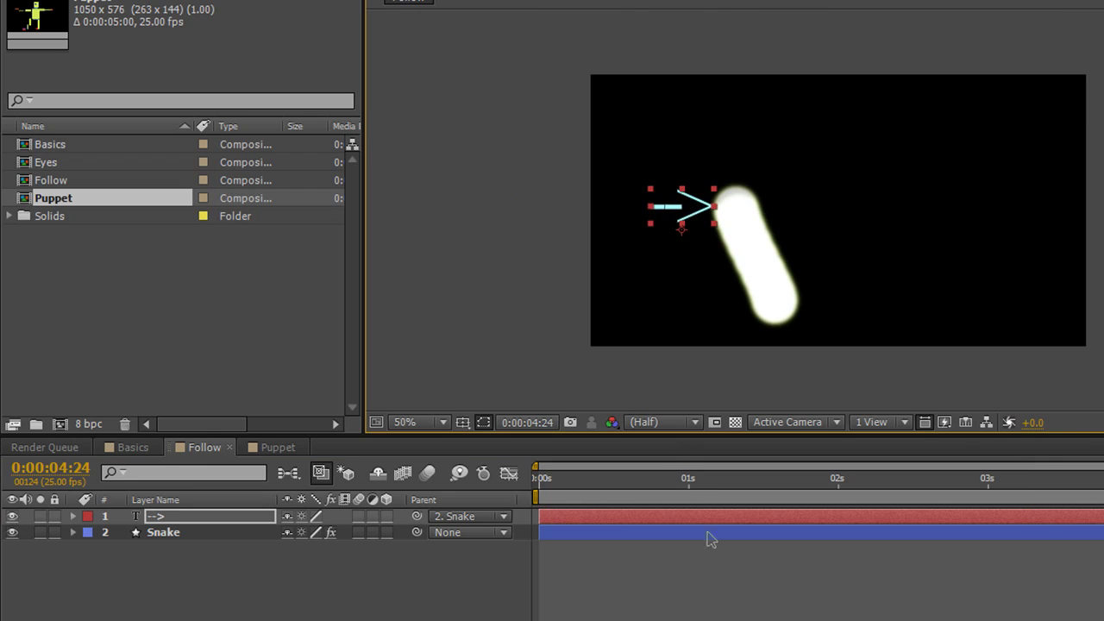
{"action": "key", "text": "space"}
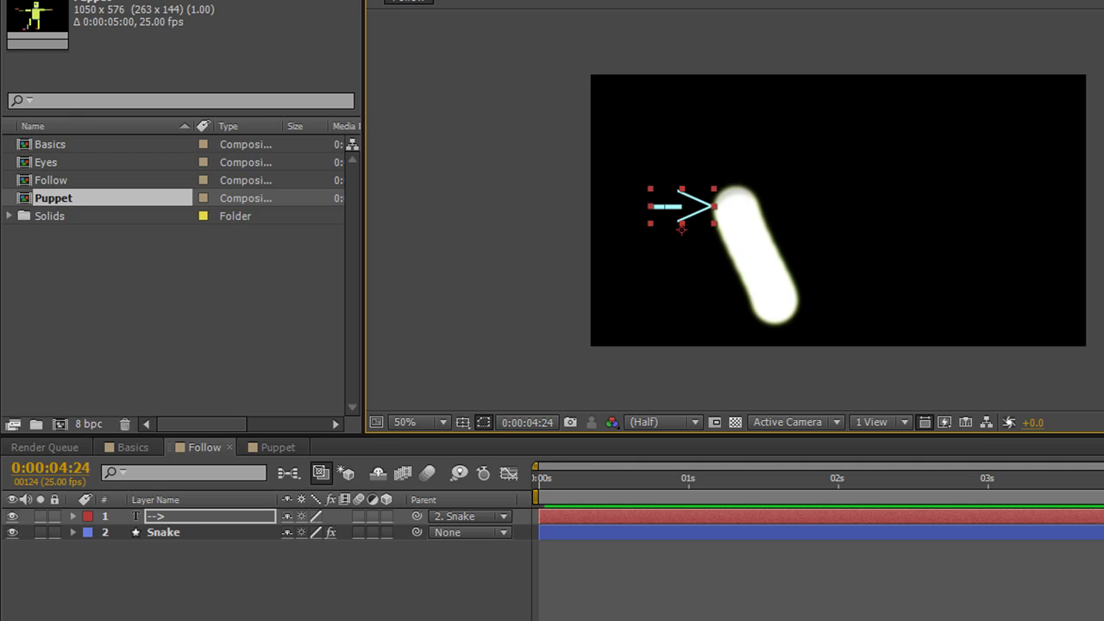
- In the Puppet composition, move Arm 2's anchor point to its shoulder end and attach the arm to the body
{"action": "left_click", "coordinate": [274, 447]}
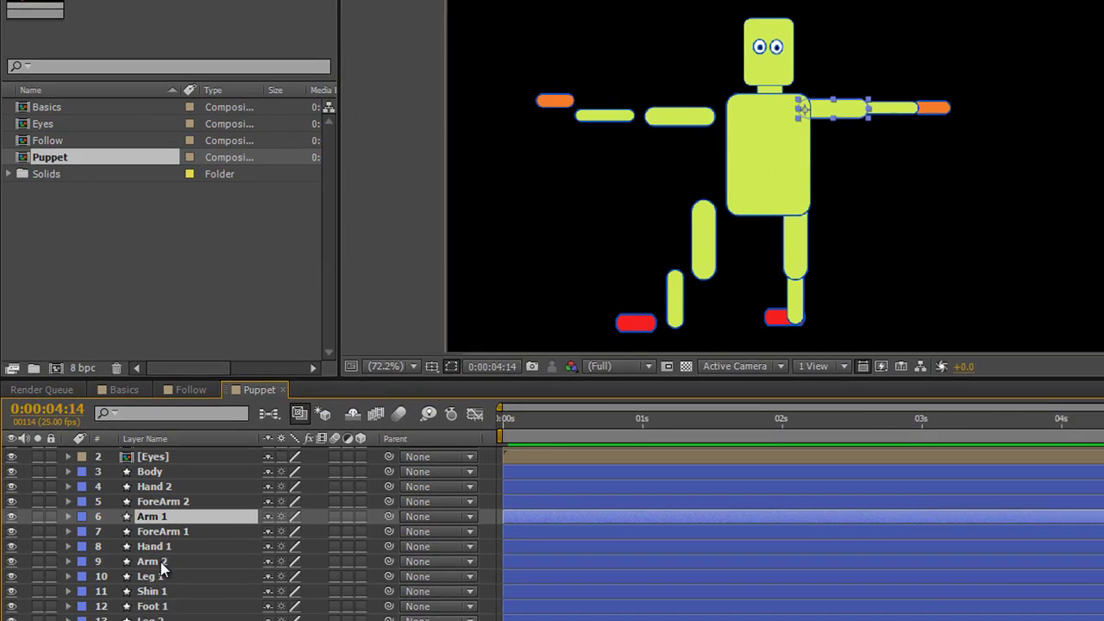
{"action": "left_click", "coordinate": [156, 538]}
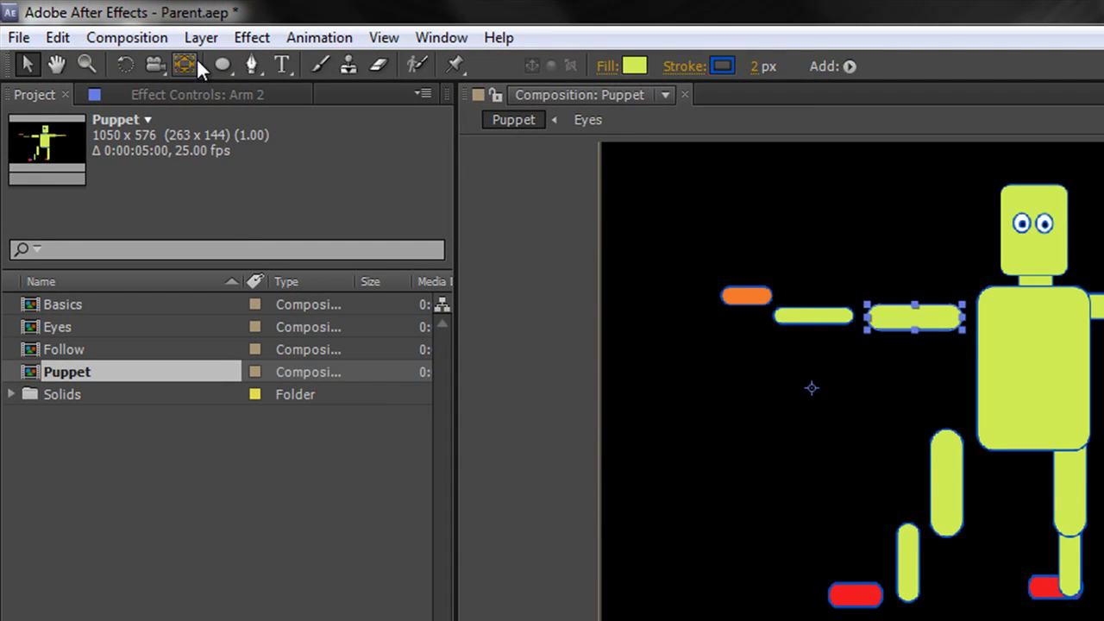
{"action": "left_click", "coordinate": [182, 65]}
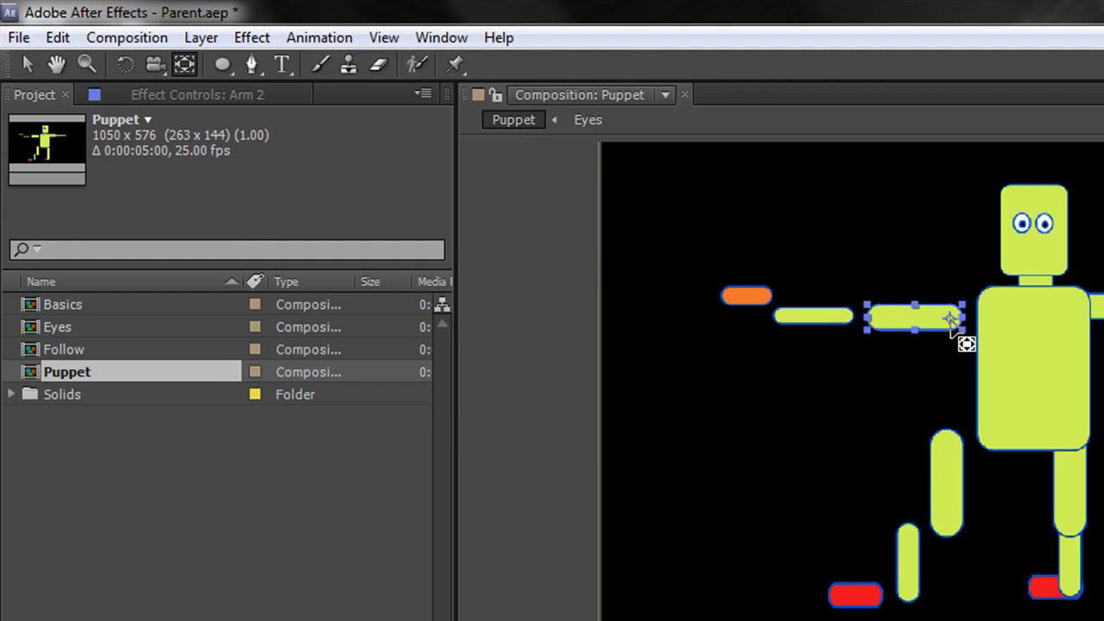
{"action": "left_click_drag", "start_coordinate": [949, 321], "coordinate": [954, 321]}
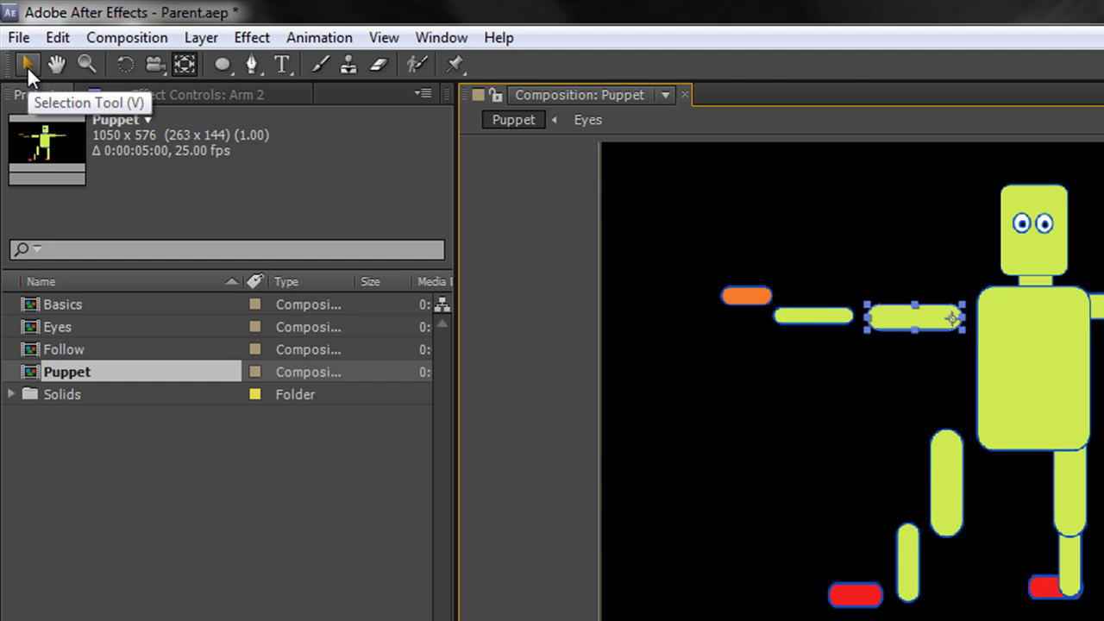
{"action": "left_click", "coordinate": [27, 65]}
{"action": "left_click_drag", "start_coordinate": [910, 327], "coordinate": [941, 308]}
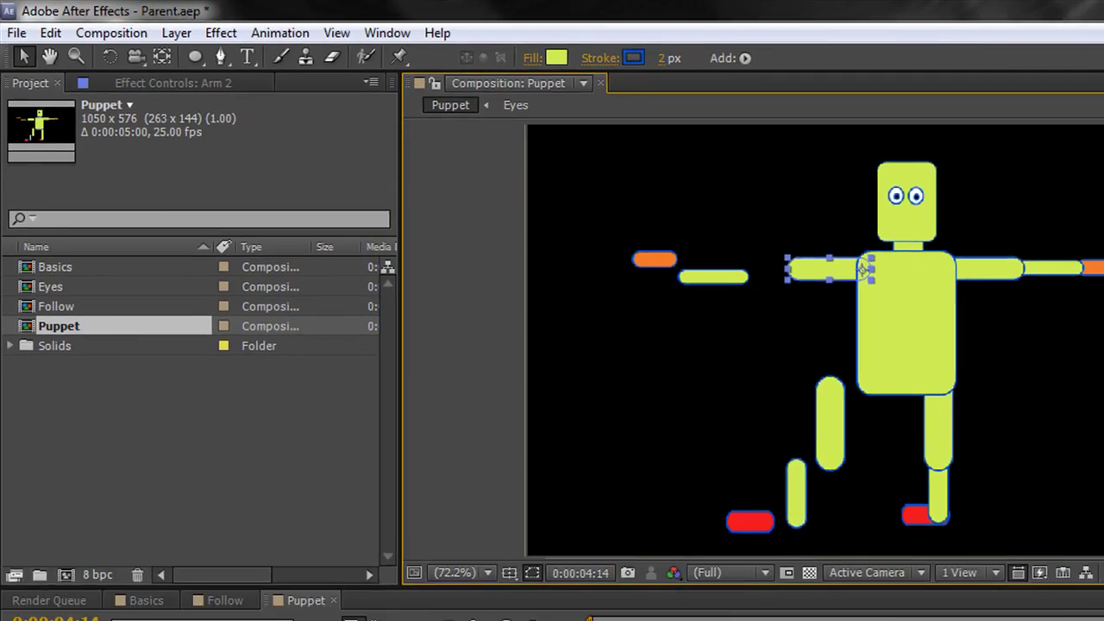
- Move the anchor points of ForeArm 2 and Hand 2 to the ends nearest the body
{"action": "left_click", "coordinate": [813, 316]}
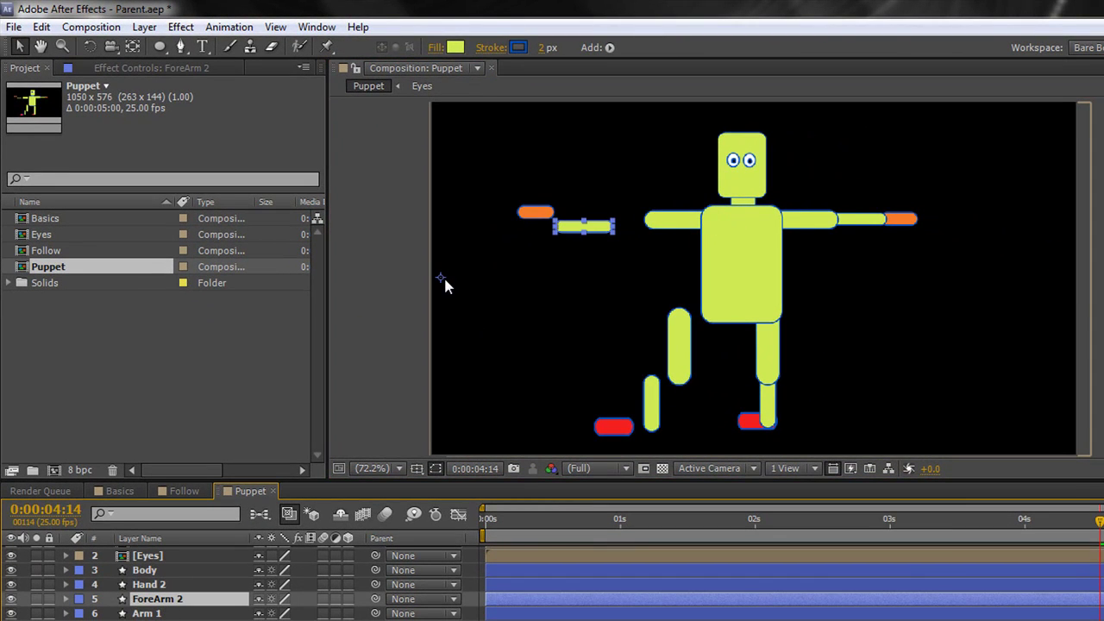
{"action": "left_click", "coordinate": [132, 46]}
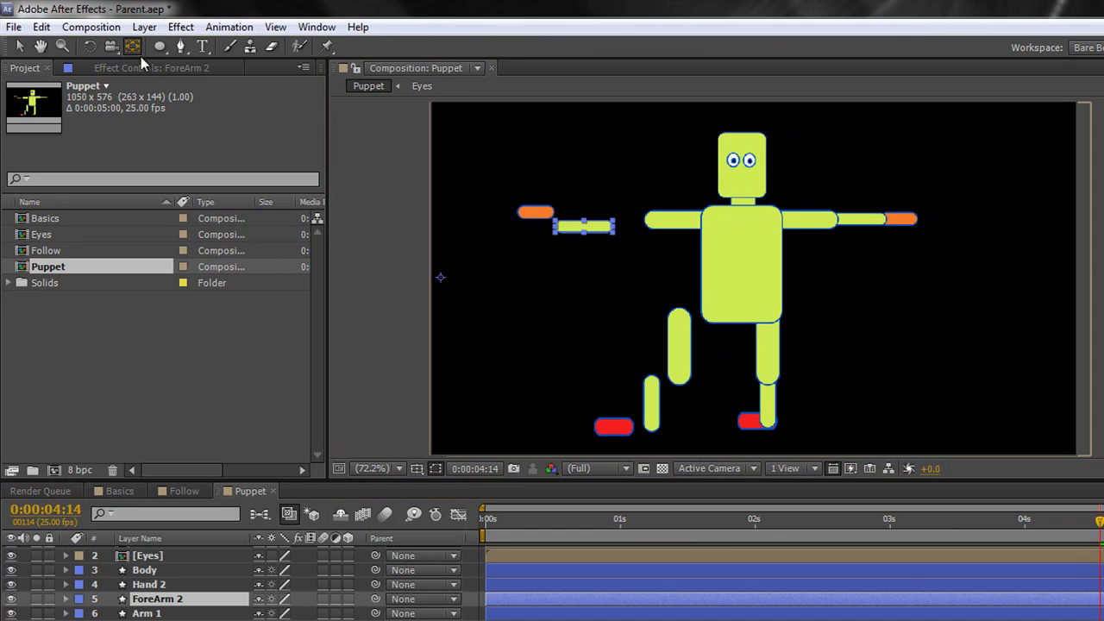
{"action": "left_click_drag", "start_coordinate": [440, 278], "coordinate": [607, 224]}
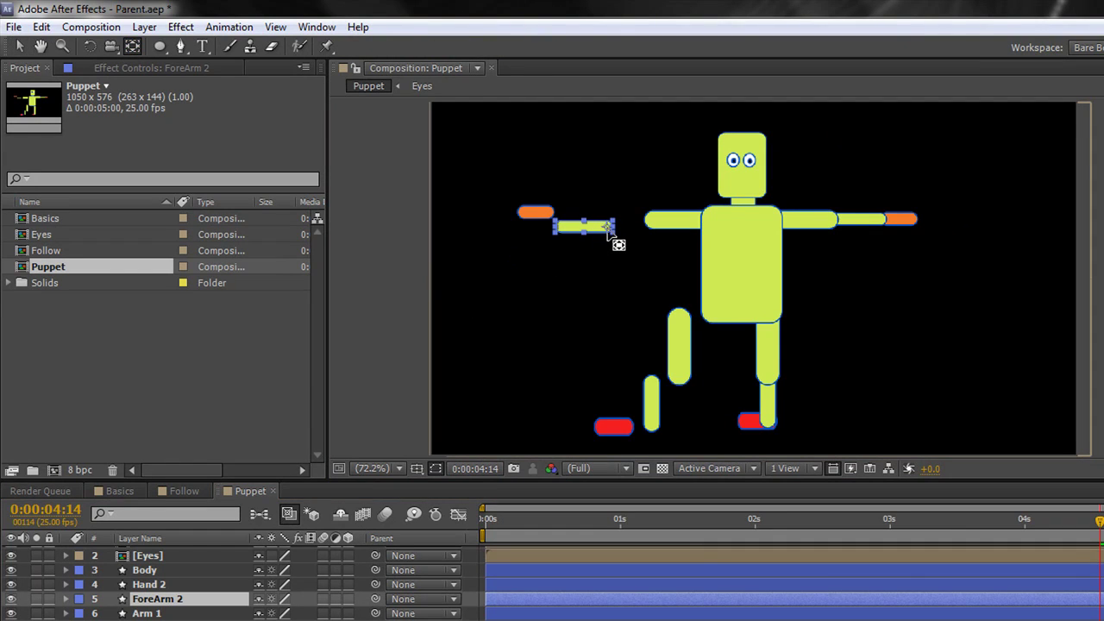
{"action": "left_click", "coordinate": [547, 226]}
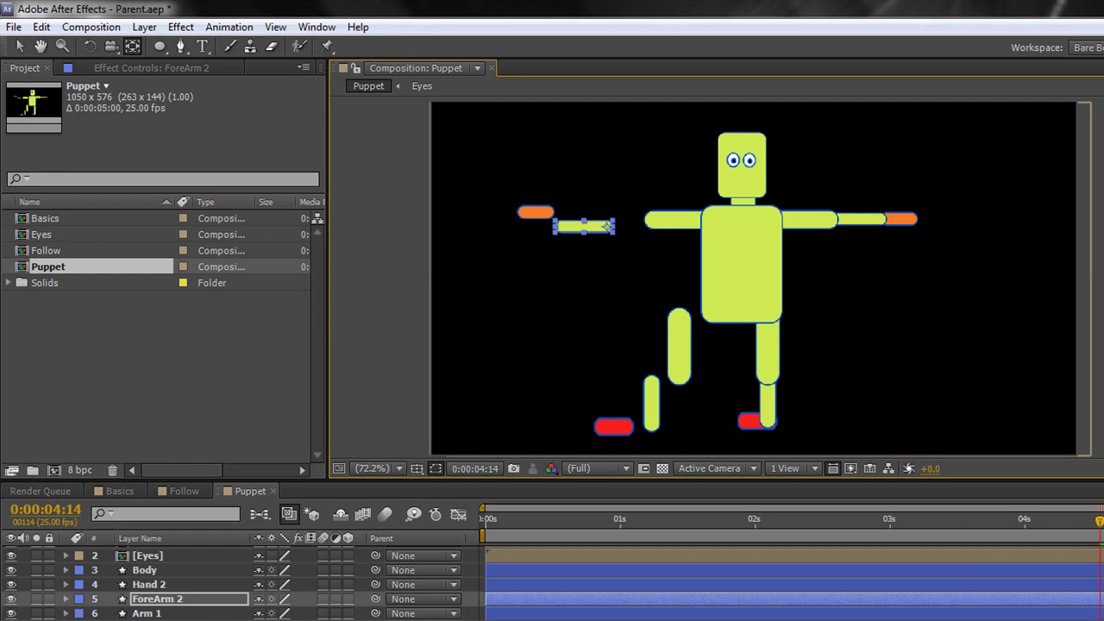
{"action": "left_click", "coordinate": [154, 584]}
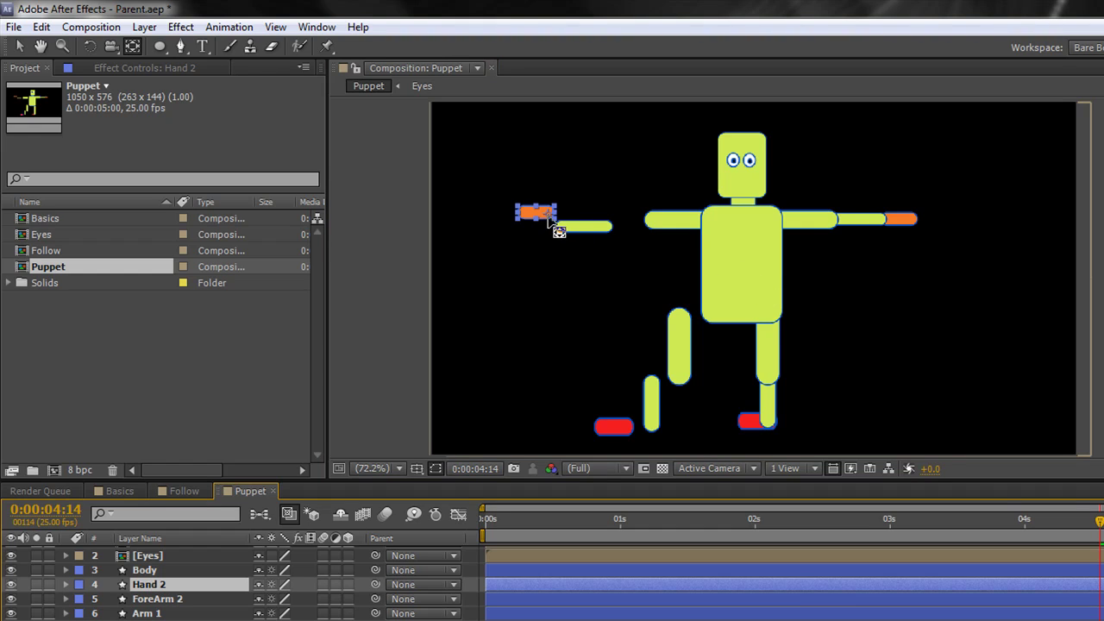
{"action": "key", "text": "Return"}
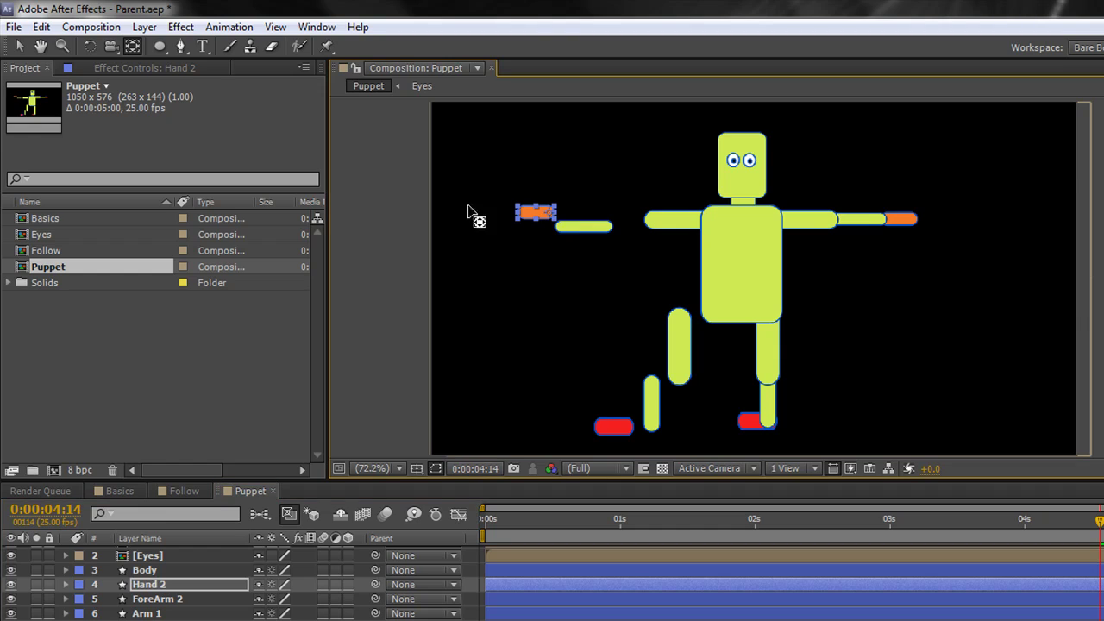
- Place ForeArm 2 against the outer end of Arm 2 and Hand 2 against the outer end of ForeArm 2
{"action": "left_click", "coordinate": [19, 46]}
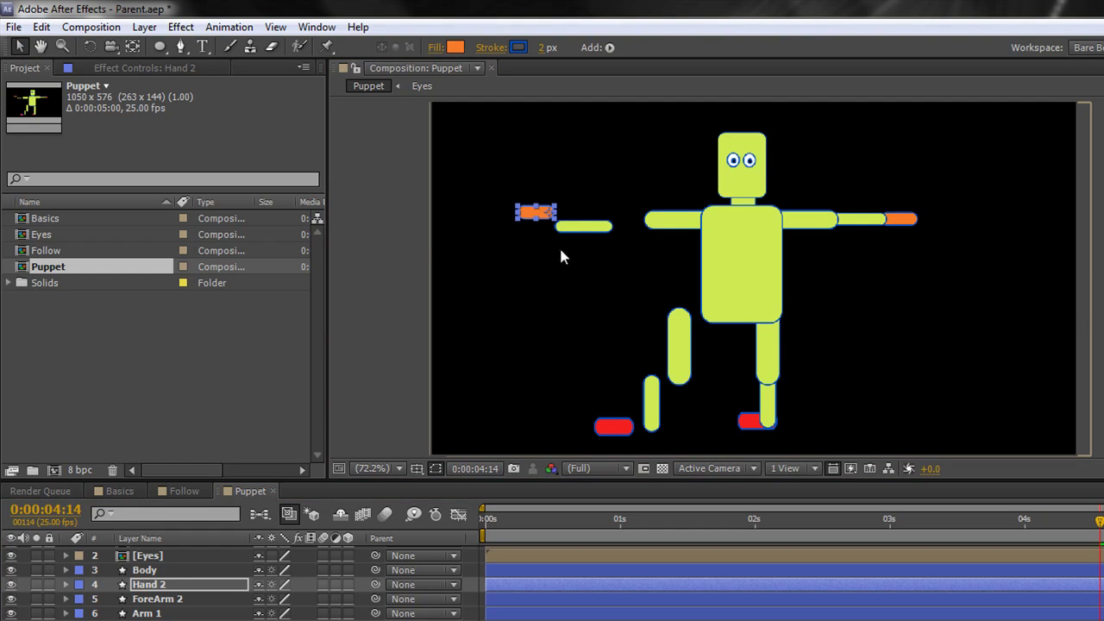
{"action": "left_click", "coordinate": [150, 601]}
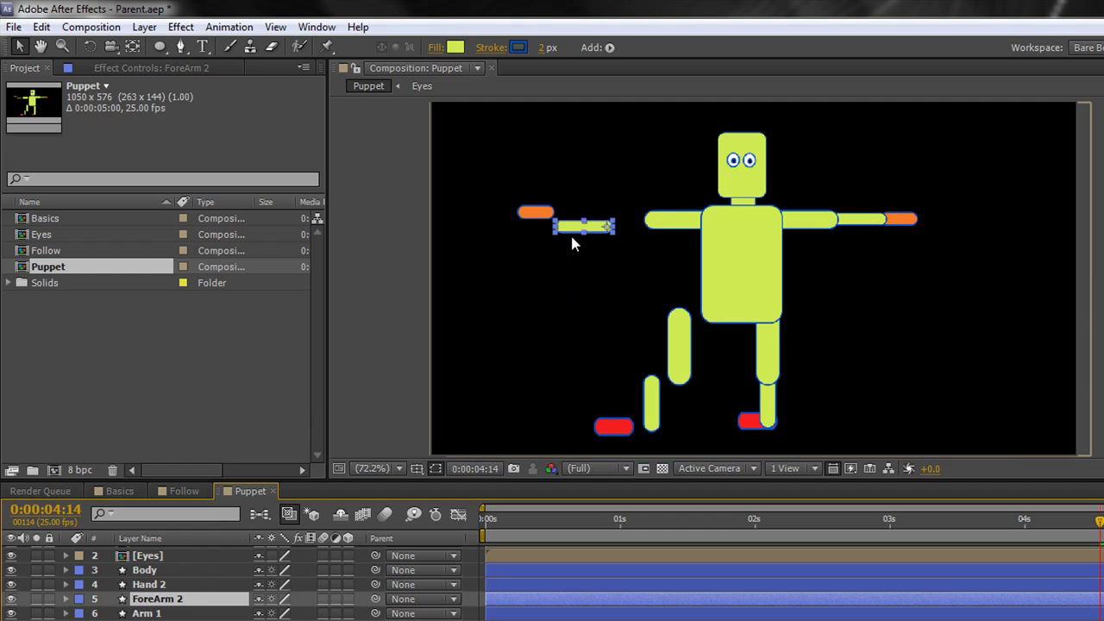
{"action": "left_click_drag", "start_coordinate": [576, 227], "coordinate": [617, 221]}
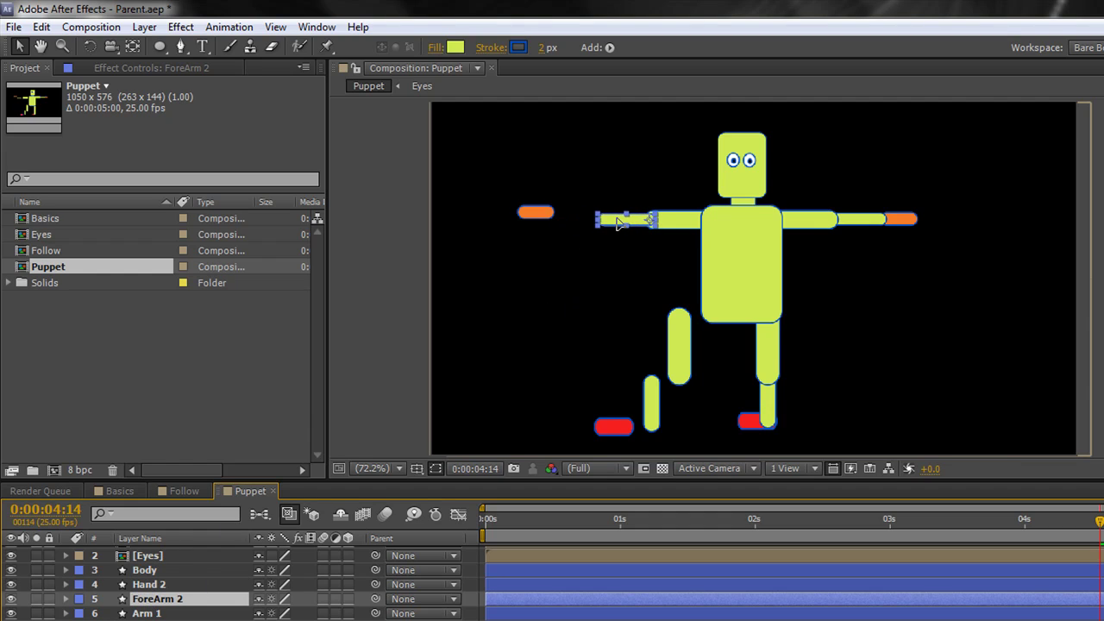
{"action": "key", "text": "Return"}
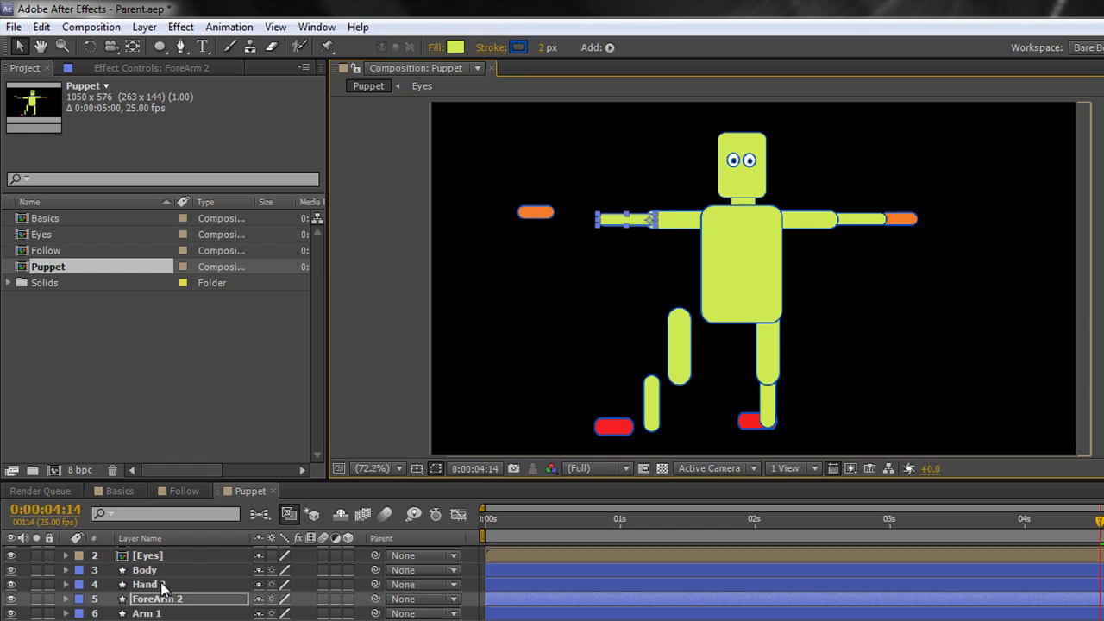
{"action": "left_click", "coordinate": [162, 586]}
{"action": "left_click_drag", "start_coordinate": [539, 217], "coordinate": [584, 222]}
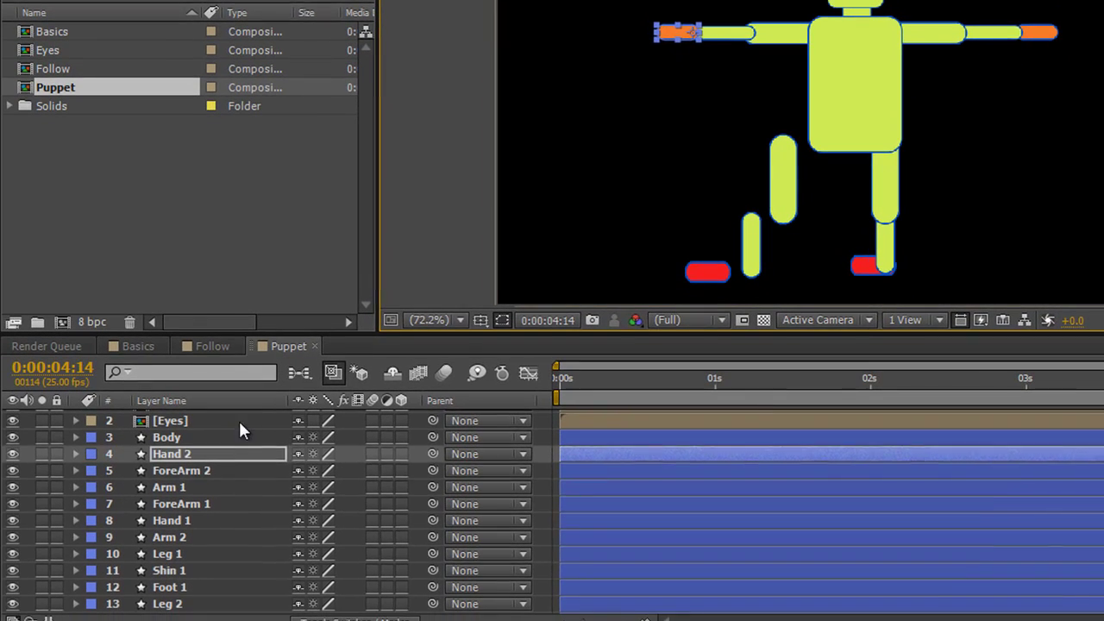
- Reorder the layers so ForeArm 2 sits directly below Arm 2 and Hand 2 directly below ForeArm 2
{"action": "left_click", "coordinate": [204, 468]}
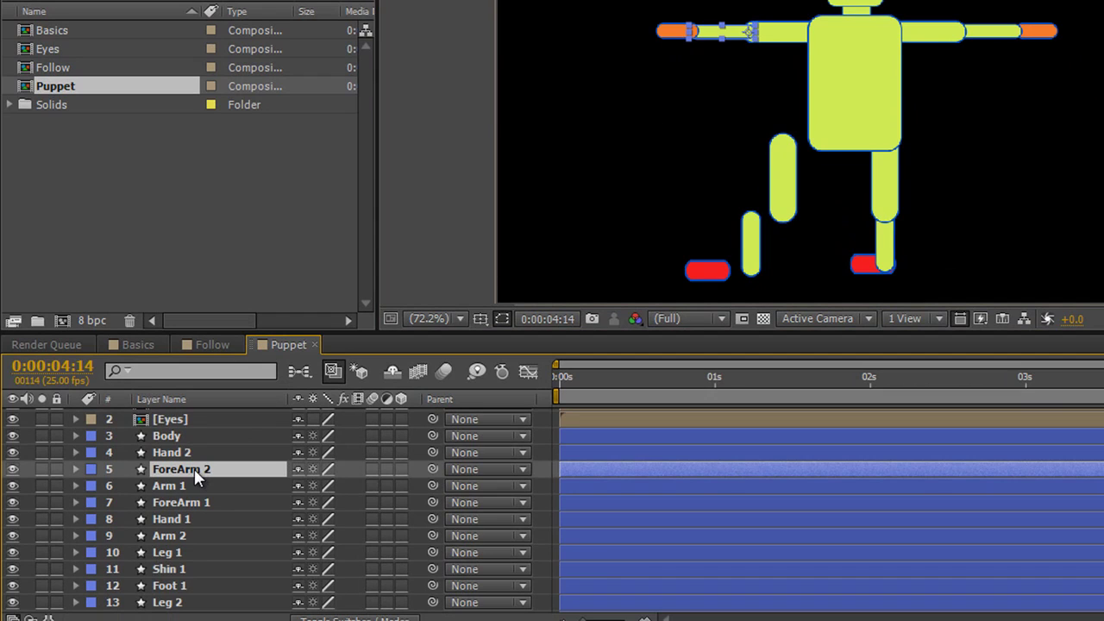
{"action": "left_click_drag", "start_coordinate": [194, 468], "coordinate": [168, 538]}
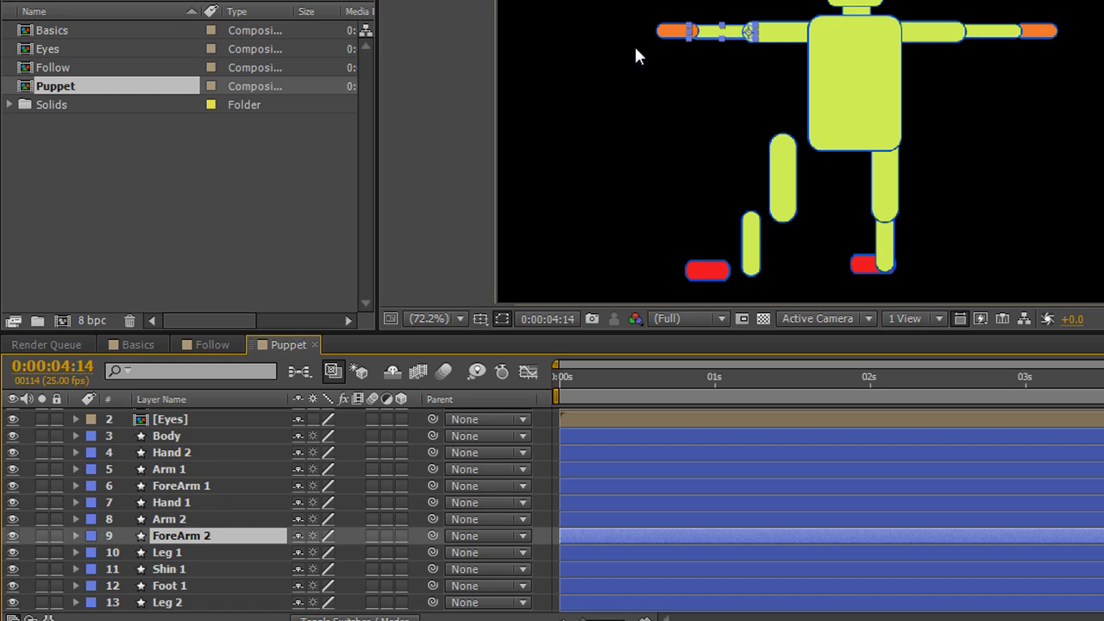
{"action": "left_click_drag", "start_coordinate": [183, 449], "coordinate": [185, 536]}
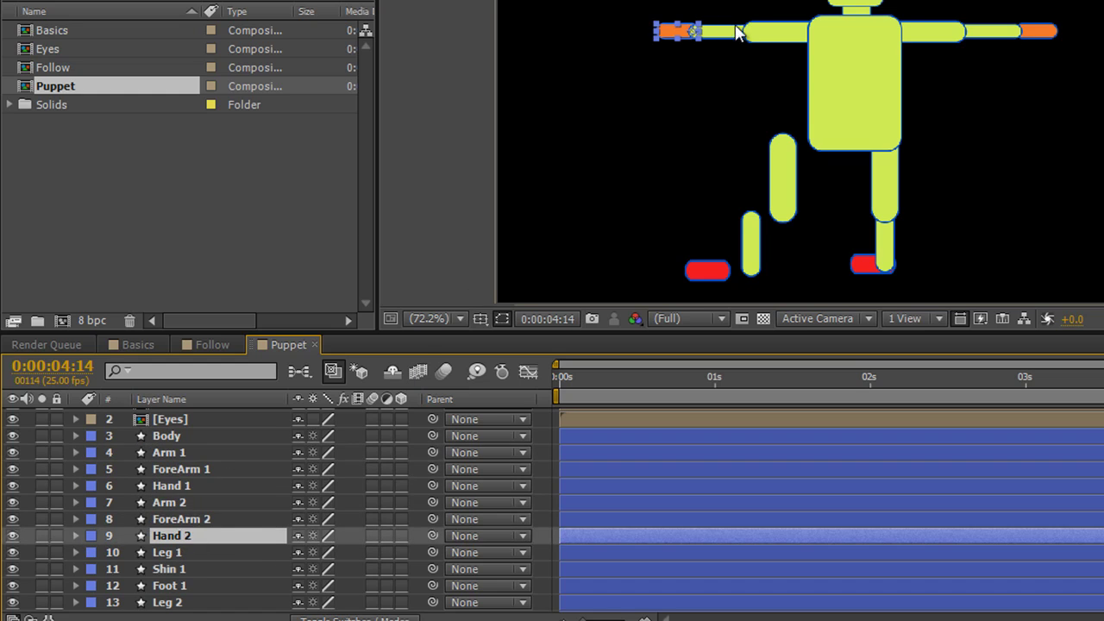
- Enlarge the timeline to show all puppet layers and parent Arm 1 to Body with the pick whip
{"action": "left_click", "coordinate": [595, 281]}
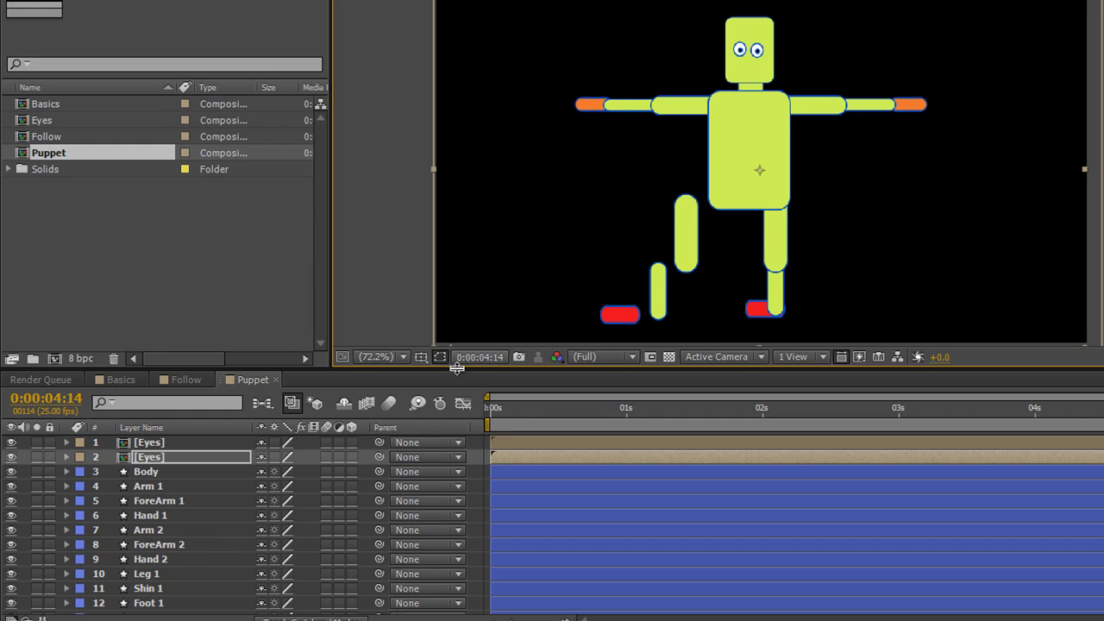
{"action": "left_click_drag", "start_coordinate": [460, 367], "coordinate": [473, 257]}
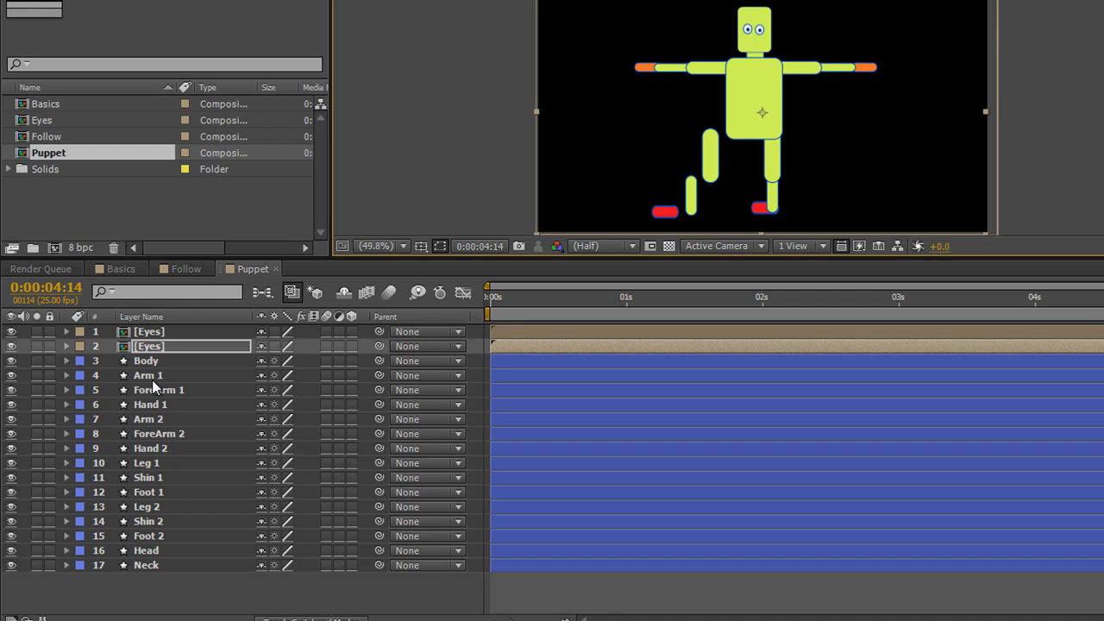
{"action": "left_click_drag", "start_coordinate": [379, 375], "coordinate": [167, 363]}
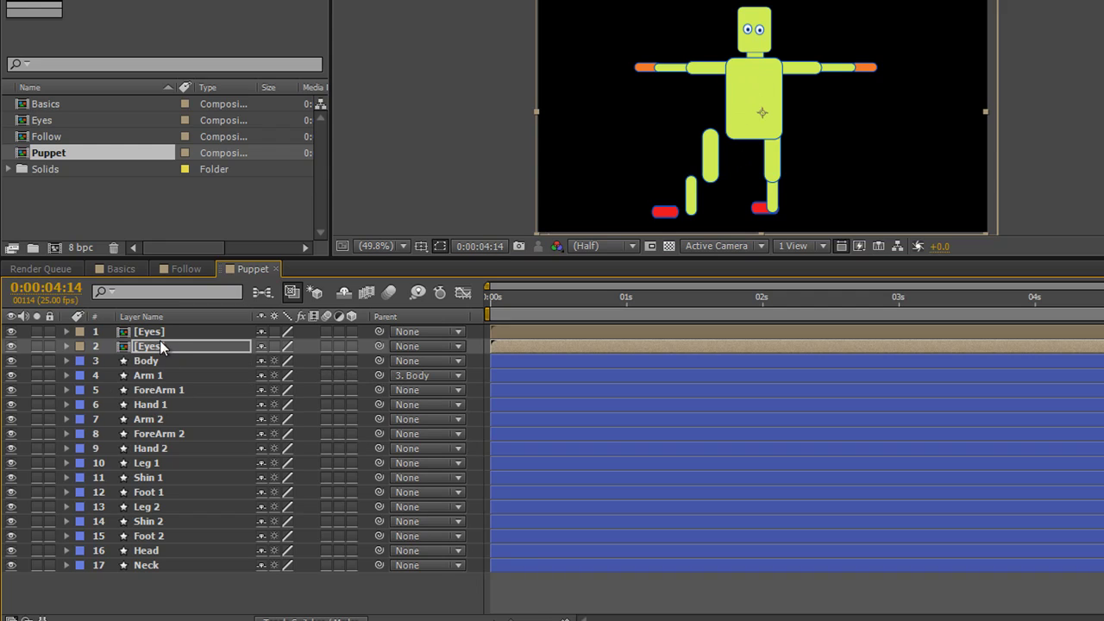
- Move the Body around to test its link with Arm 1, and undo the move
{"action": "left_click", "coordinate": [152, 362]}
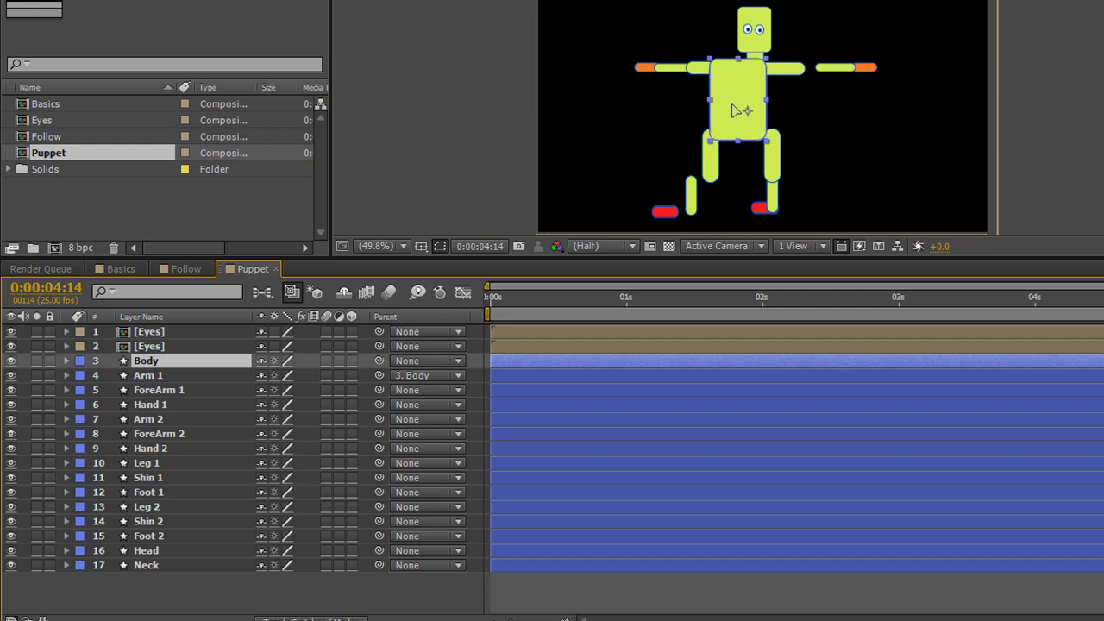
{"action": "mouse_move", "coordinate": [740, 110]}
{"action": "left_mouse_down"}
{"action": "mouse_move", "coordinate": [729, 120]}
{"action": "mouse_move", "coordinate": [751, 99]}
{"action": "mouse_move", "coordinate": [757, 121]}
{"action": "left_mouse_up"}
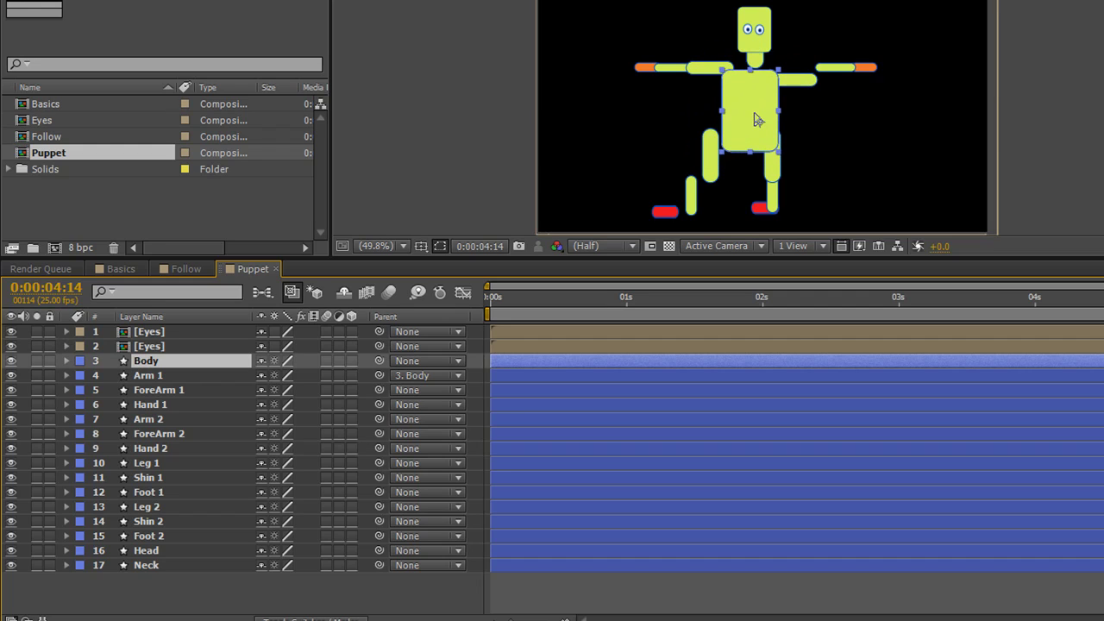
{"action": "key", "text": "ctrl+z"}
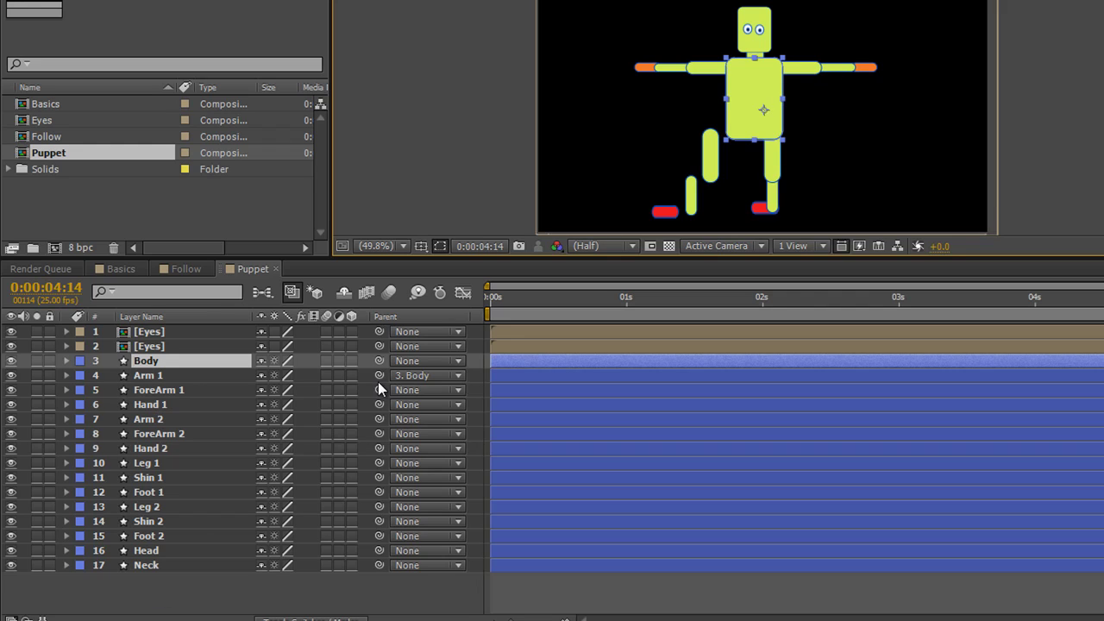
- Parent ForeArm 1 to Arm 1 and Hand 1 to ForeArm 1, undoing a test move of the Body in between
{"action": "left_click_drag", "start_coordinate": [379, 390], "coordinate": [145, 376]}
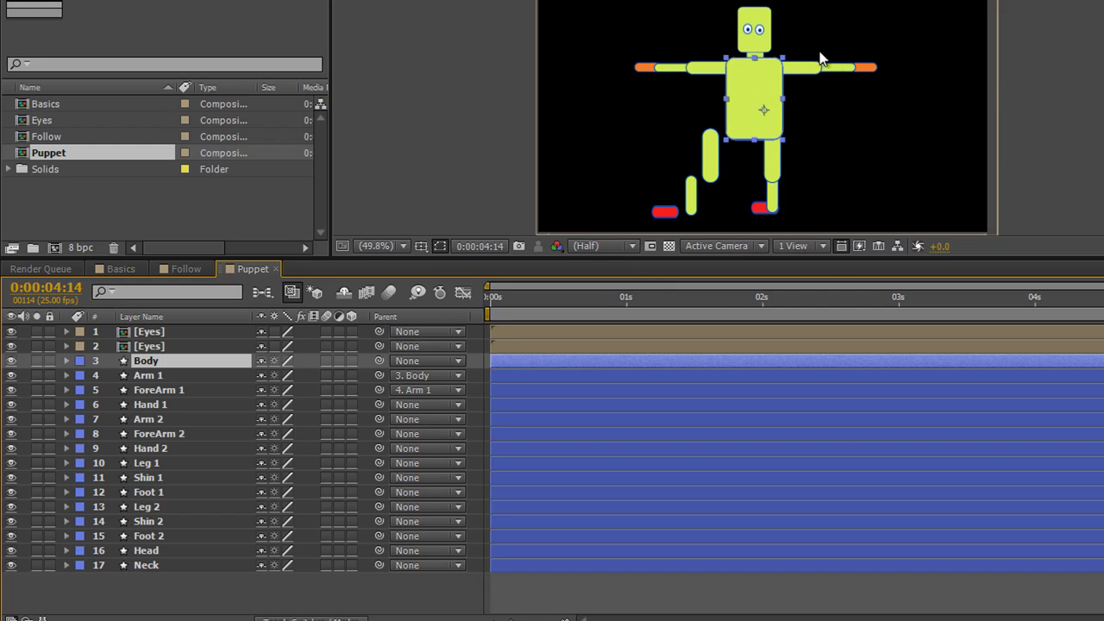
{"action": "left_click_drag", "start_coordinate": [747, 92], "coordinate": [700, 119]}
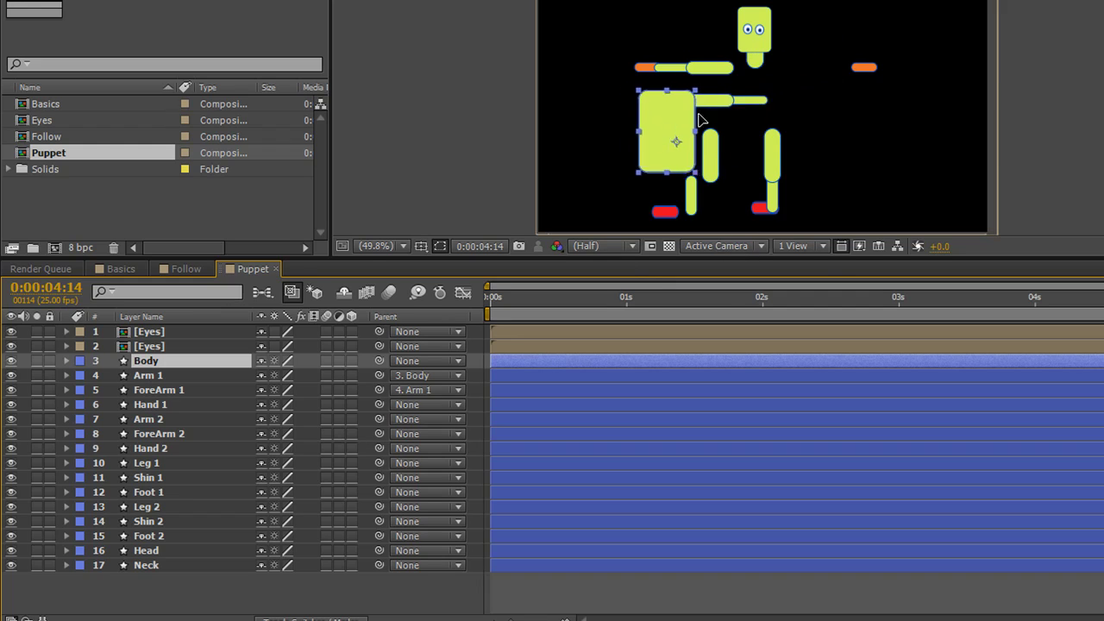
{"action": "key", "text": "ctrl+z"}
{"action": "left_click", "coordinate": [770, 141]}
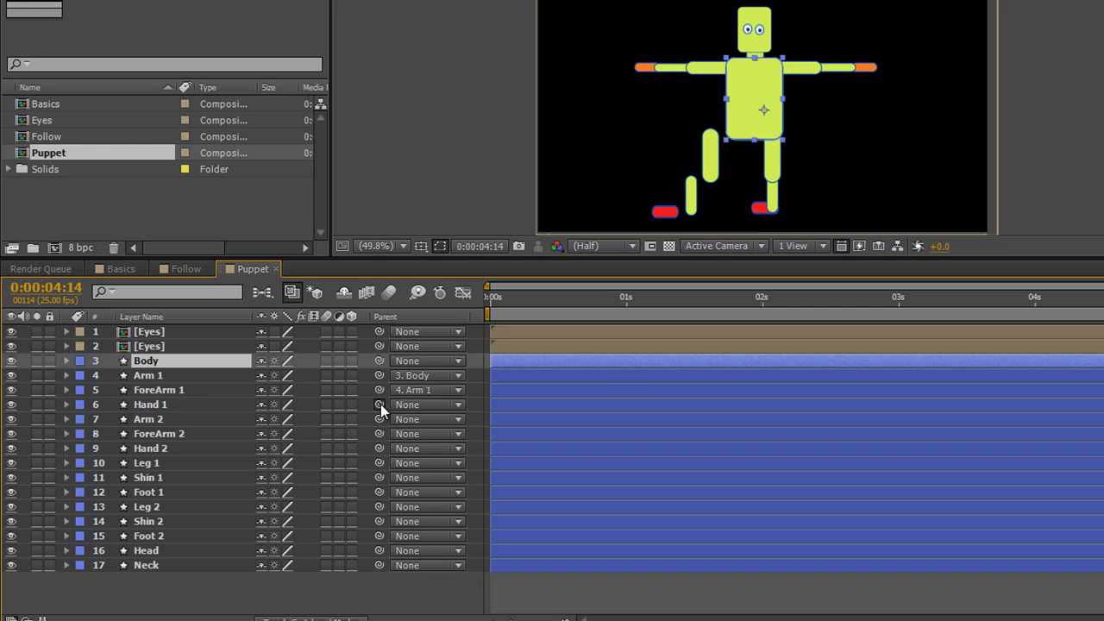
{"action": "left_click_drag", "start_coordinate": [381, 404], "coordinate": [180, 392]}
- Reveal the Rotation property of Arm 1, ForeArm 1 and Hand 1, and set Arm 1's rotation to 38°
{"action": "left_click", "coordinate": [147, 378]}
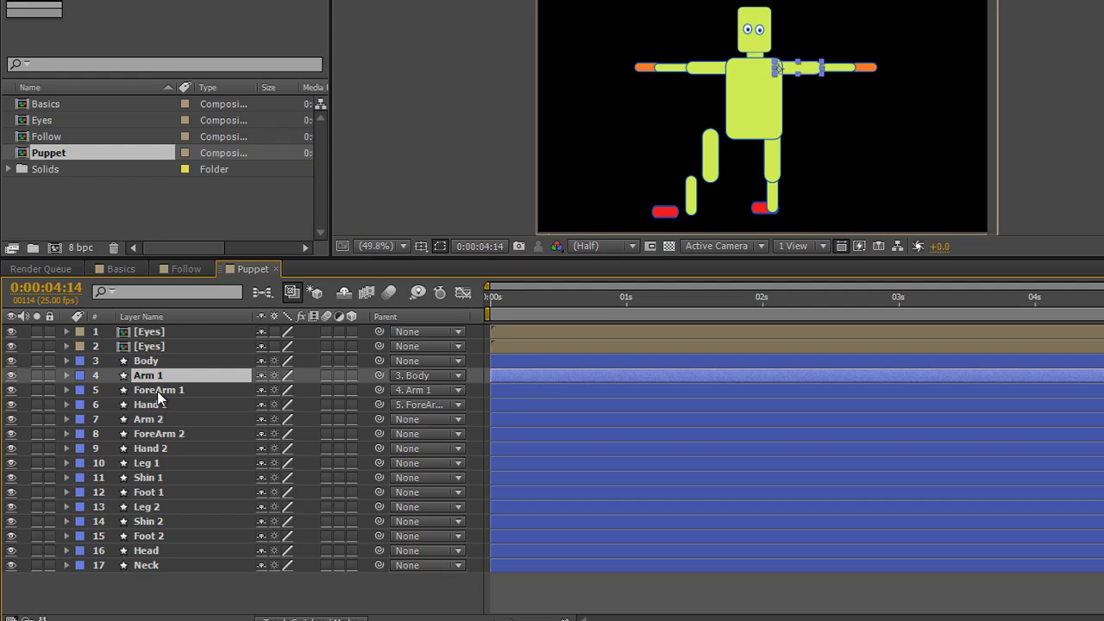
{"action": "left_click", "coordinate": [151, 404], "text": "shift"}
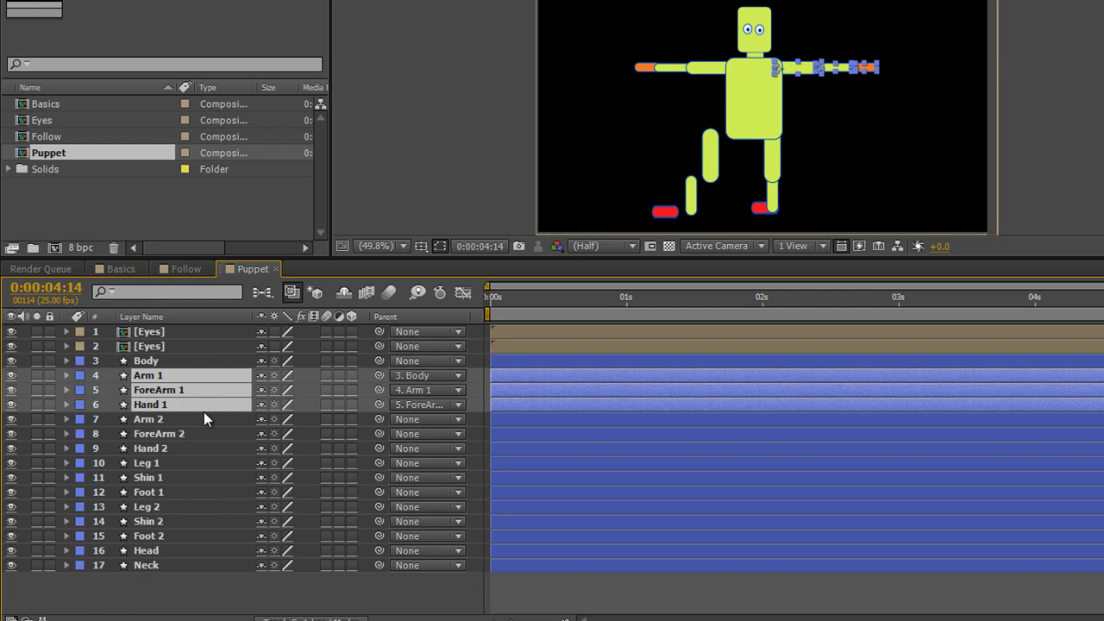
{"action": "key", "text": "r"}
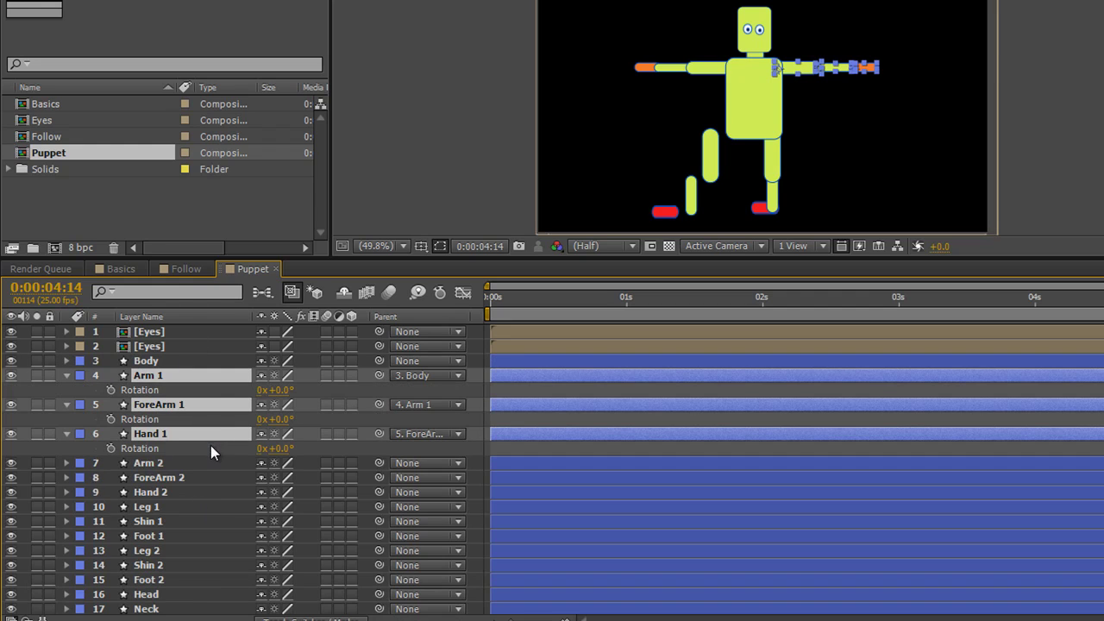
{"action": "left_click", "coordinate": [568, 463]}
{"action": "left_click", "coordinate": [163, 389]}
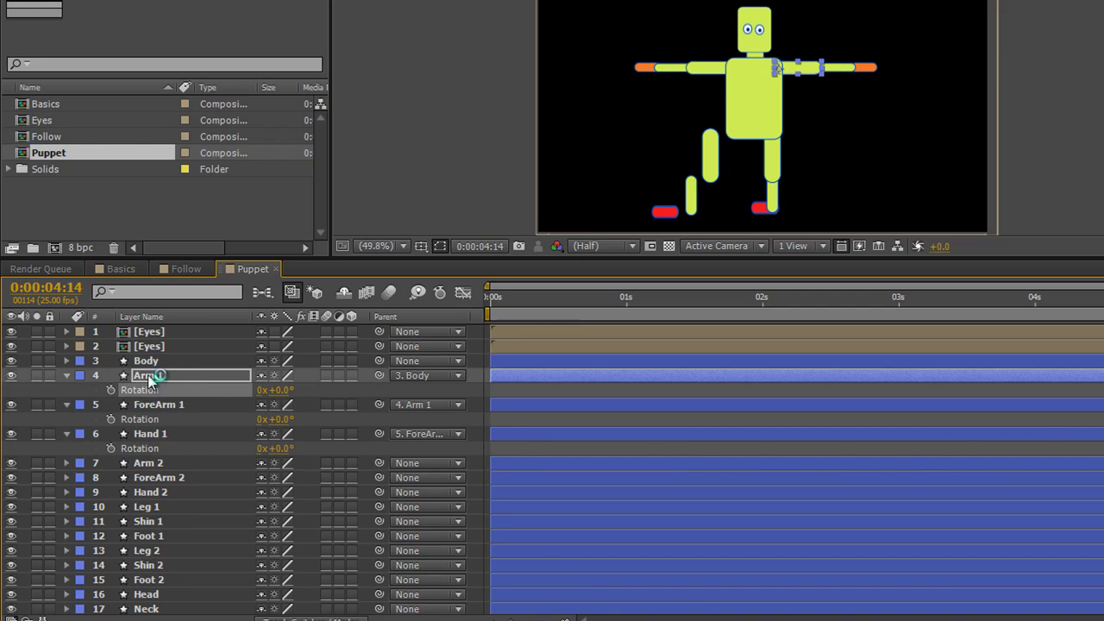
{"action": "left_click_drag", "start_coordinate": [288, 395], "coordinate": [374, 444]}
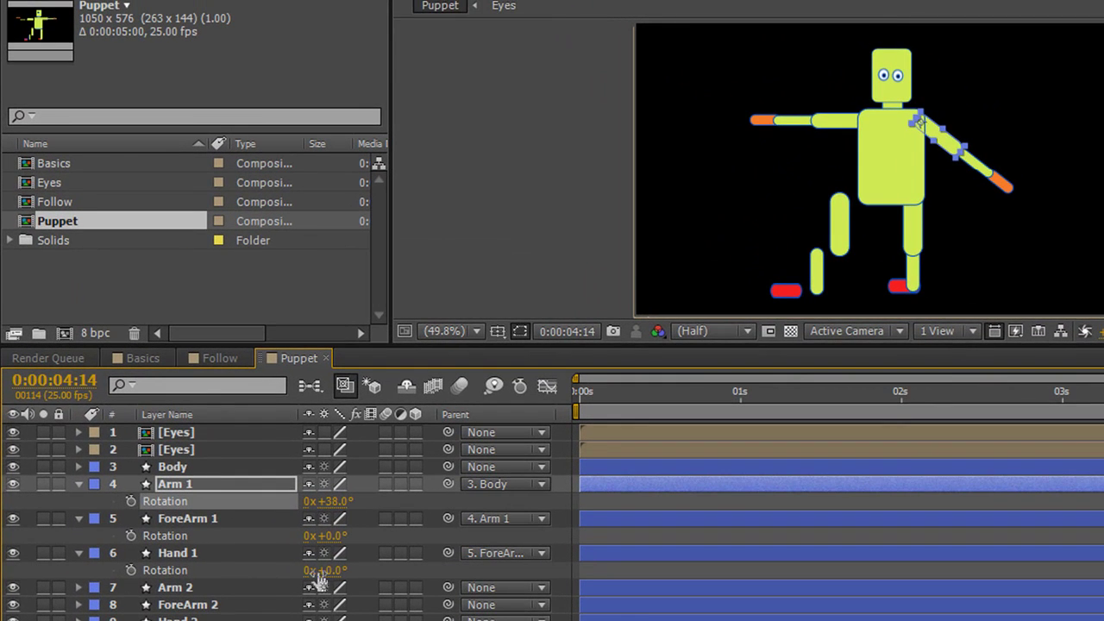
- Set ForeArm 1's rotation to -86° and Hand 1's rotation to 16°
{"action": "left_click_drag", "start_coordinate": [327, 536], "coordinate": [250, 545]}
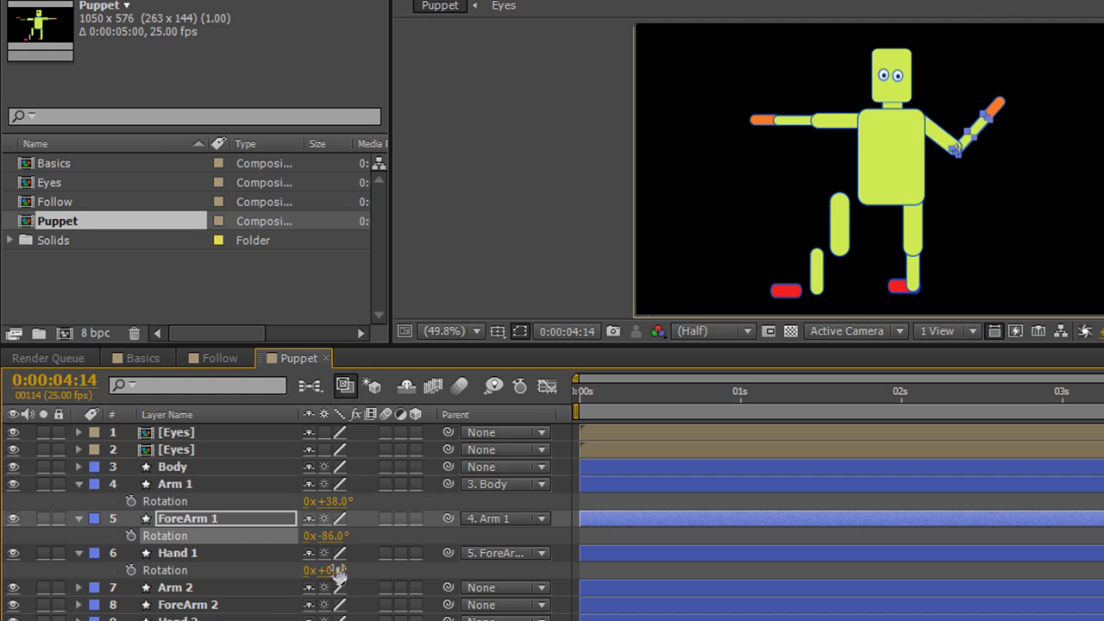
{"action": "left_click_drag", "start_coordinate": [336, 570], "coordinate": [384, 604]}
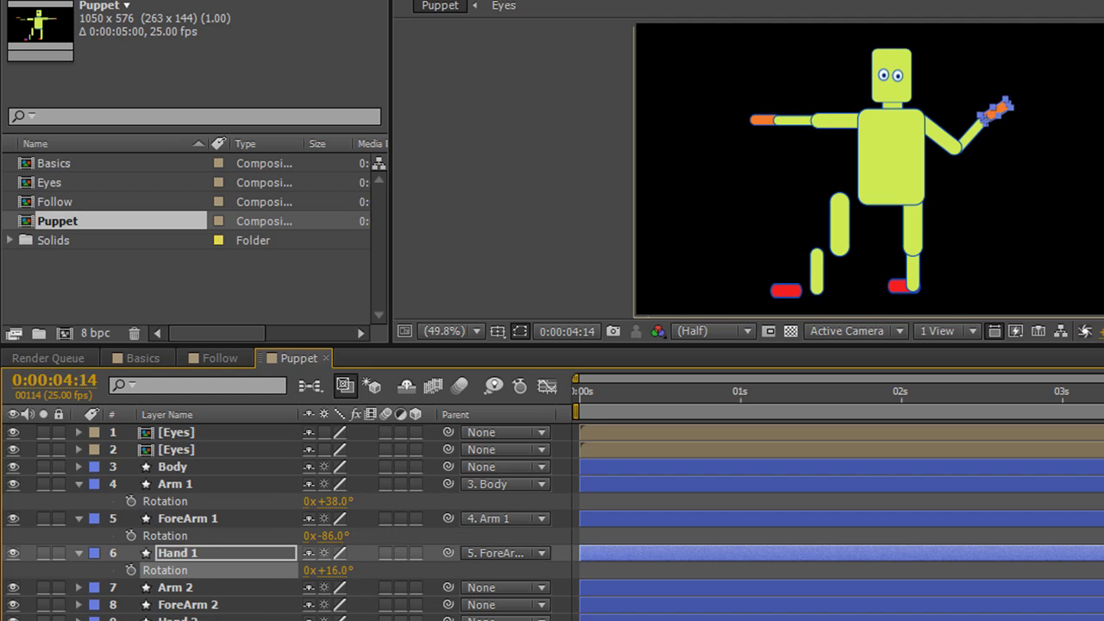
- Select the Body and move it slightly to test its link with the posed Arm 1 chain
{"action": "left_click", "coordinate": [233, 433]}
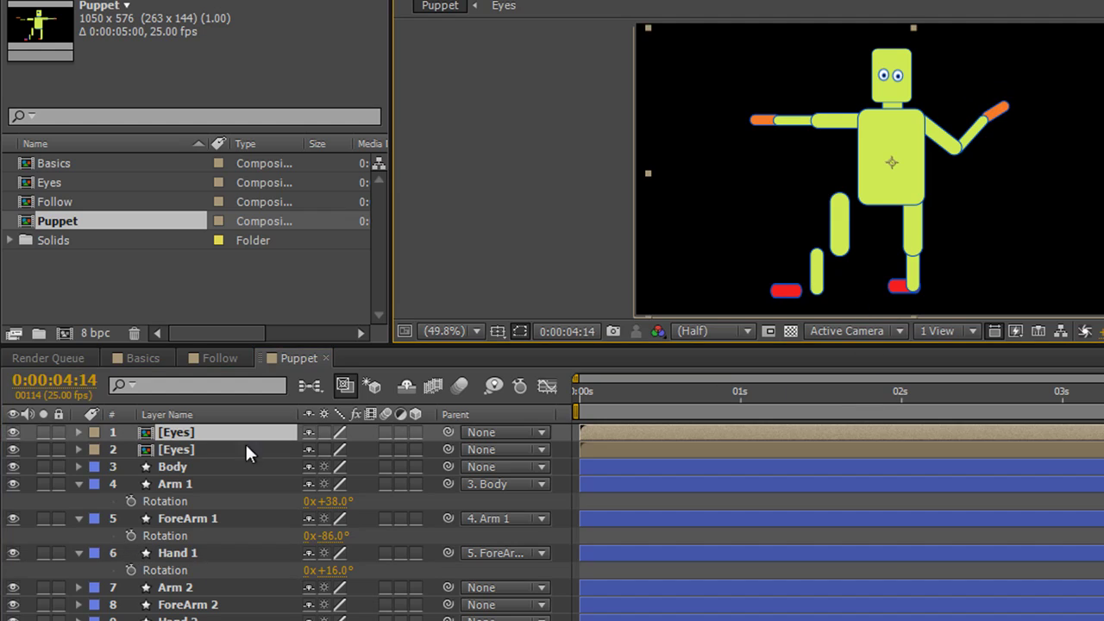
{"action": "left_click", "coordinate": [182, 468]}
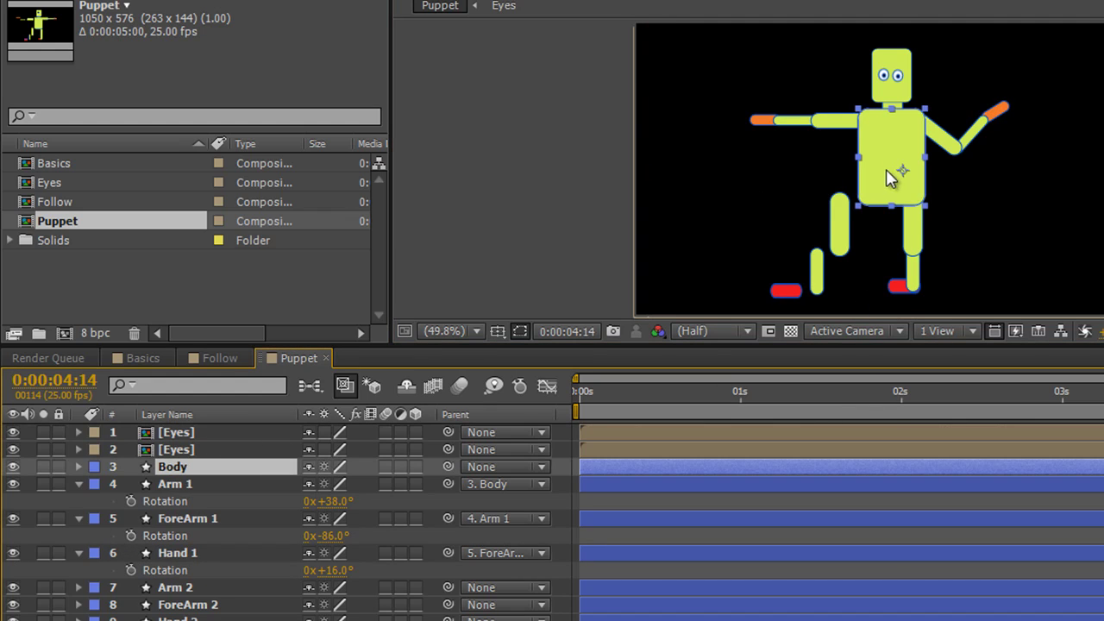
{"action": "mouse_move", "coordinate": [891, 179]}
{"action": "left_mouse_down"}
{"action": "mouse_move", "coordinate": [776, 199]}
{"action": "mouse_move", "coordinate": [891, 177]}
{"action": "left_mouse_up"}
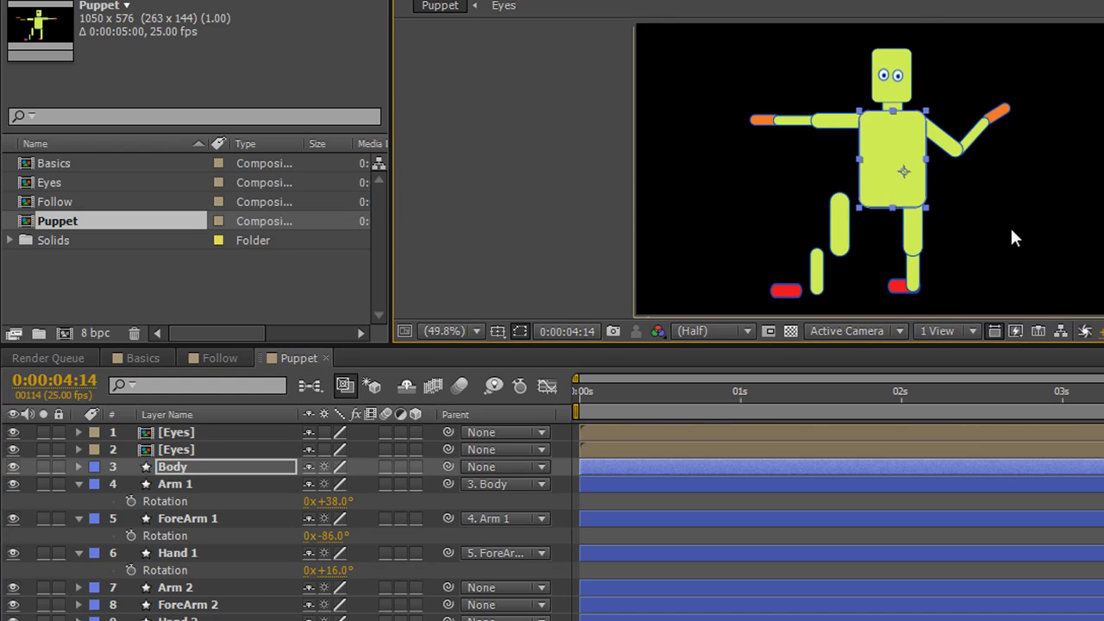
- Select both Eyes layers and parent them to Head with the pick whip
{"action": "left_click", "coordinate": [841, 241]}
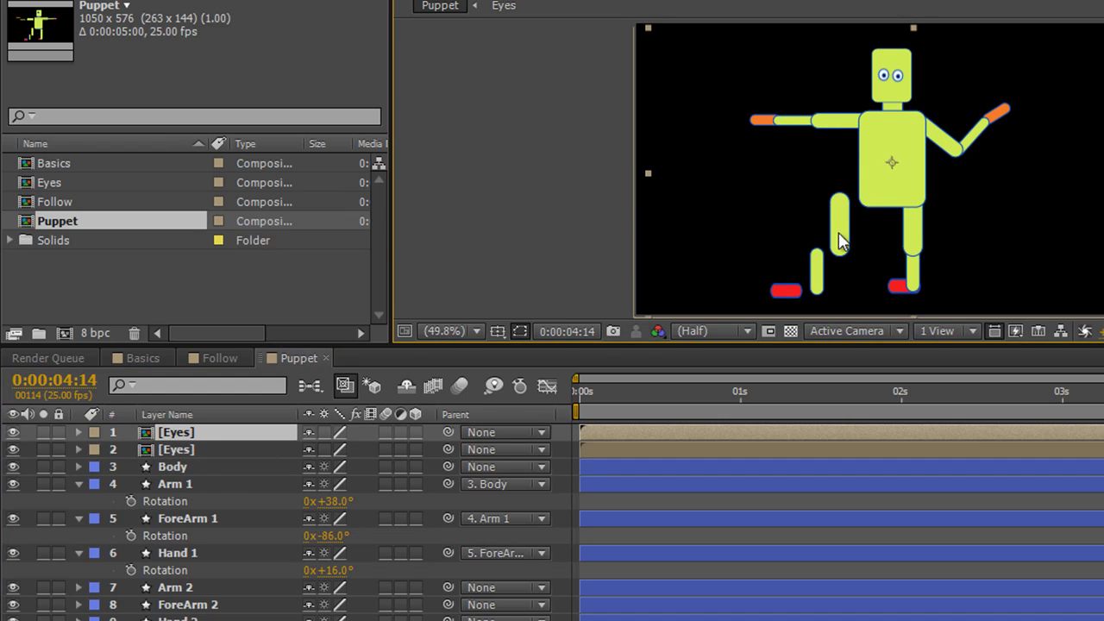
{"action": "left_click", "coordinate": [186, 451], "text": "ctrl"}
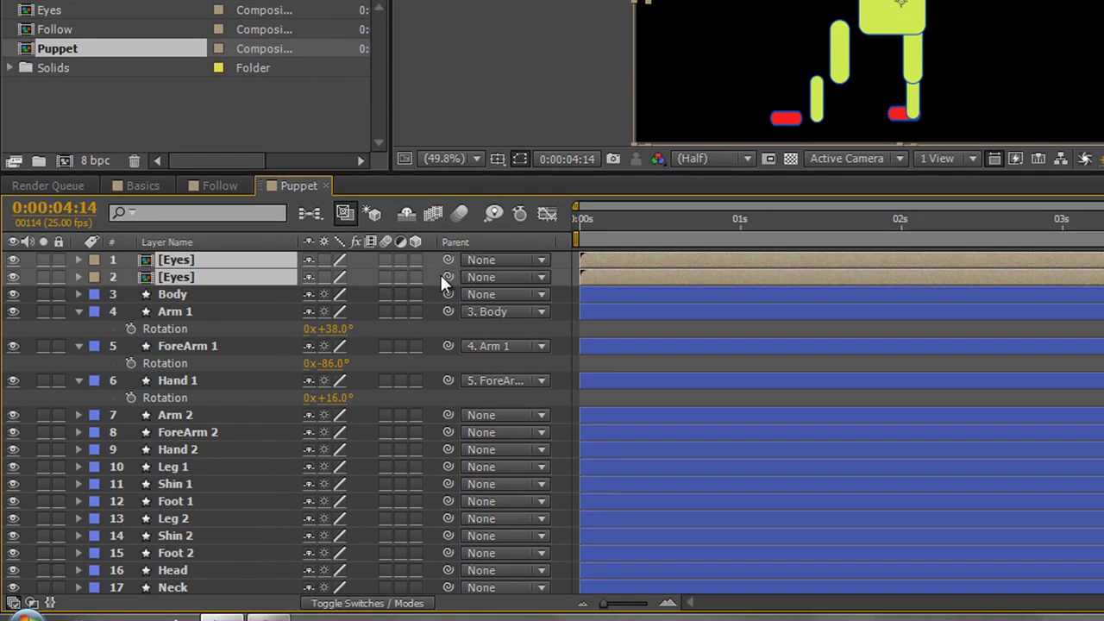
{"action": "left_click_drag", "start_coordinate": [446, 276], "coordinate": [184, 566]}
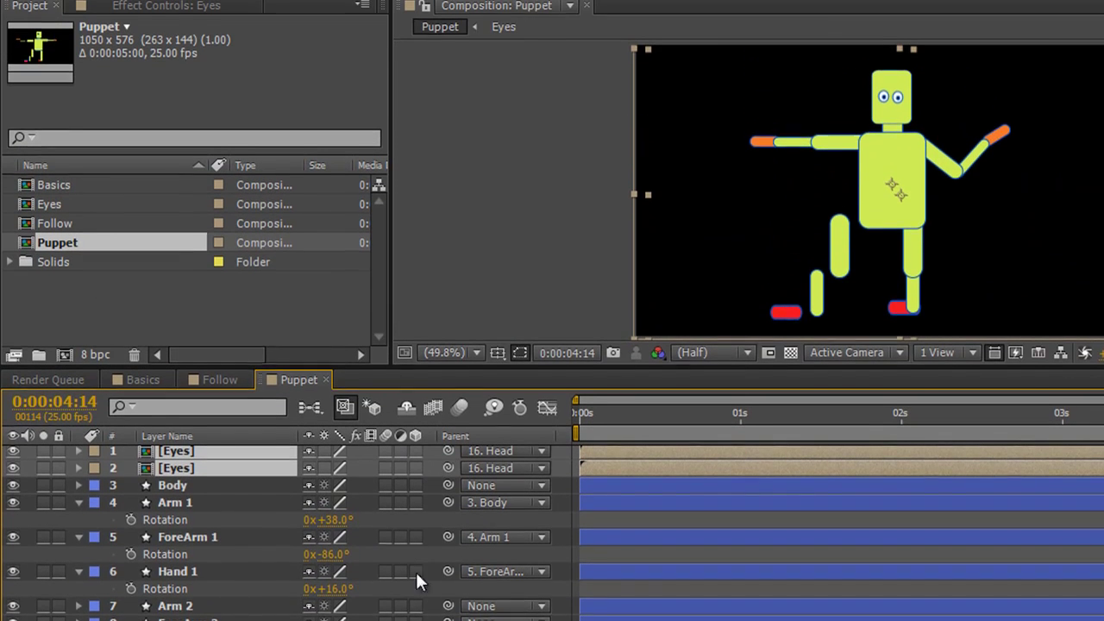
- Parent Head to Neck and Neck to Body with the pick whip
{"action": "left_click", "coordinate": [893, 88]}
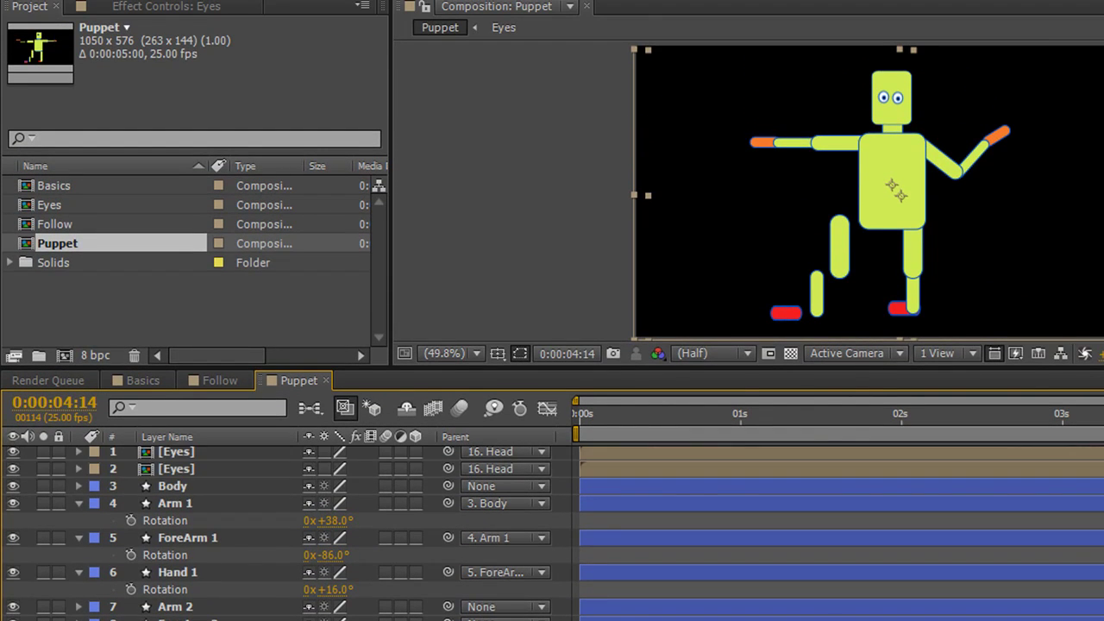
{"action": "left_click", "coordinate": [898, 78]}
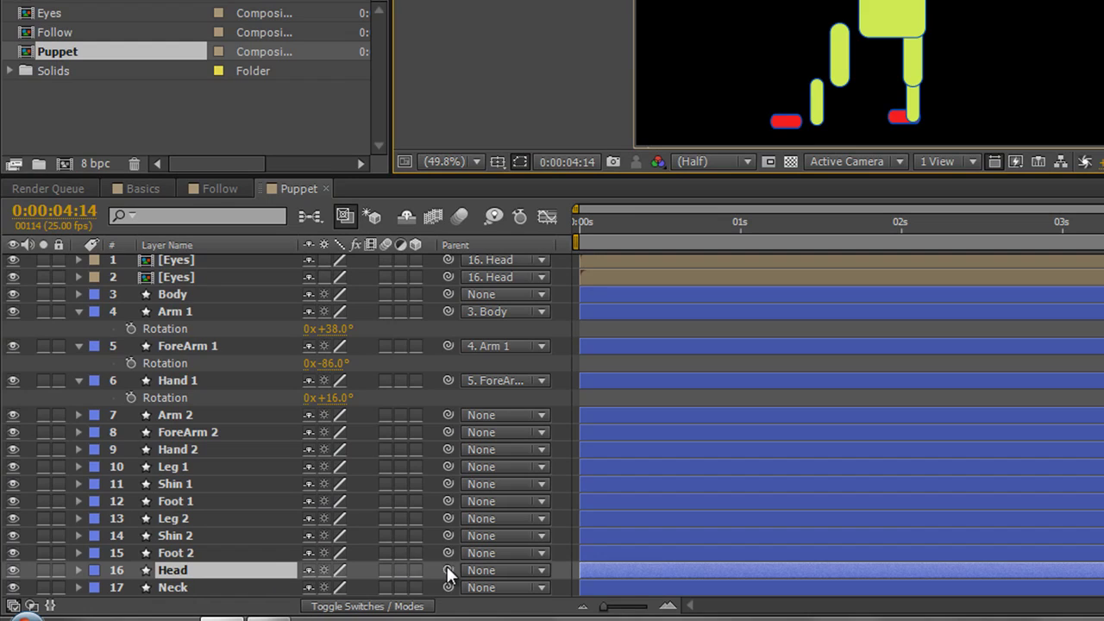
{"action": "left_click_drag", "start_coordinate": [448, 570], "coordinate": [173, 591]}
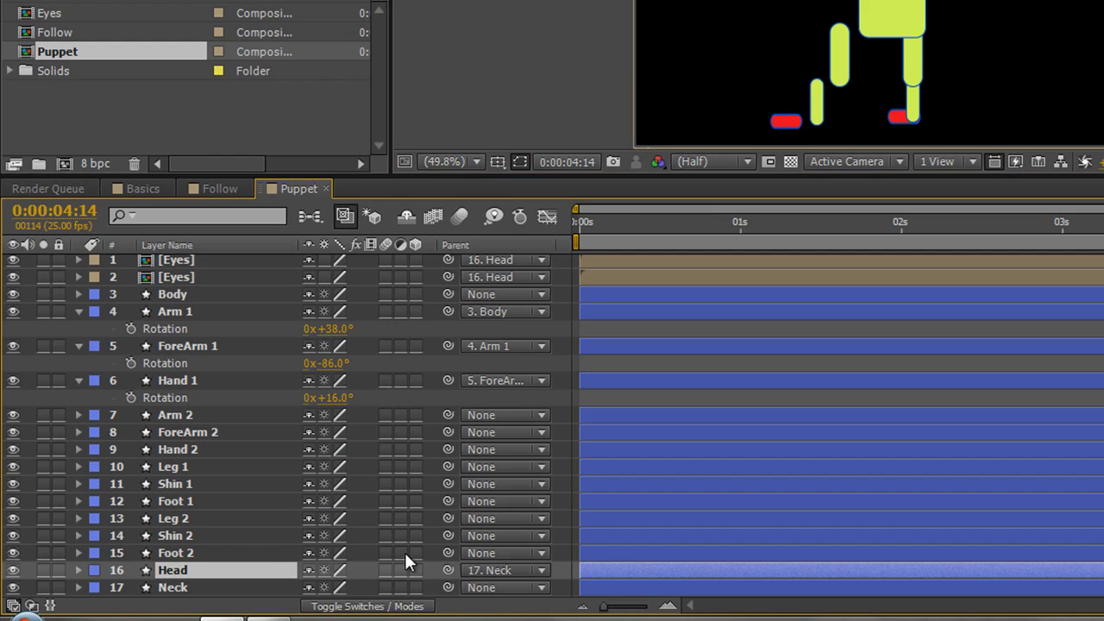
{"action": "left_click_drag", "start_coordinate": [448, 587], "coordinate": [177, 289]}
- Move the Body aside to test its link with the neck, head and eyes, and undo the move
{"action": "left_click", "coordinate": [168, 262]}
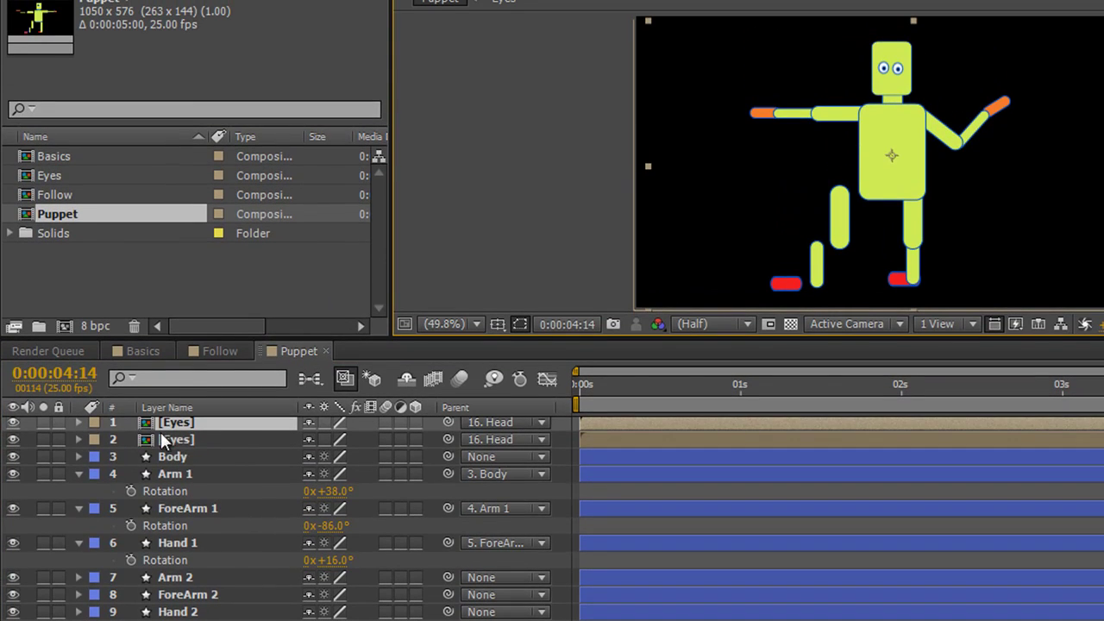
{"action": "left_click", "coordinate": [182, 462]}
{"action": "left_click_drag", "start_coordinate": [899, 177], "coordinate": [979, 165]}
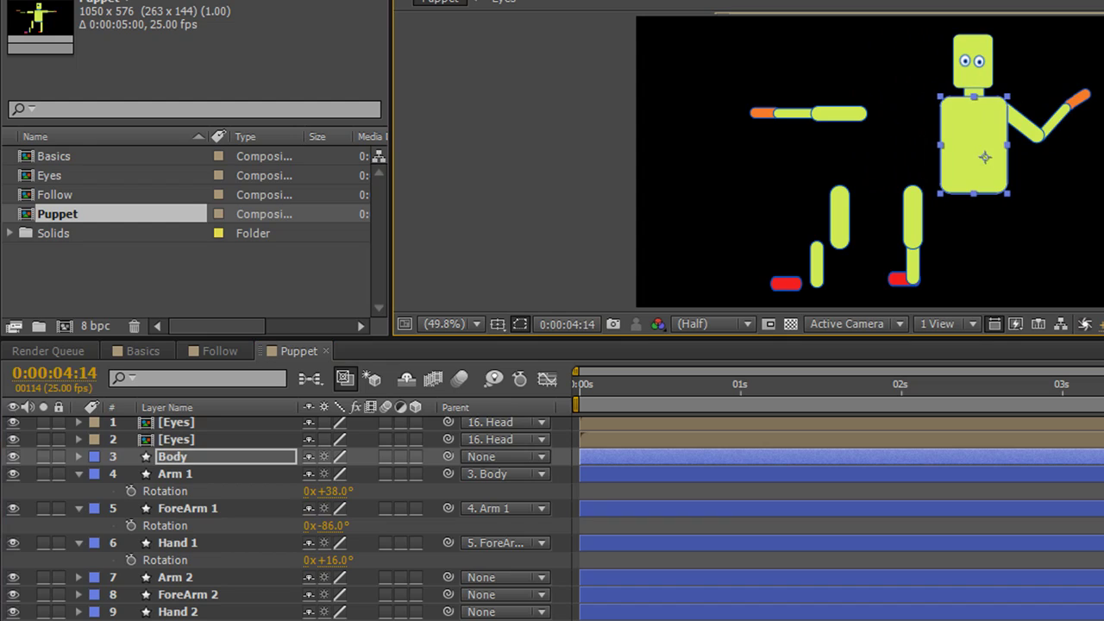
{"action": "key", "text": "ctrl+z"}
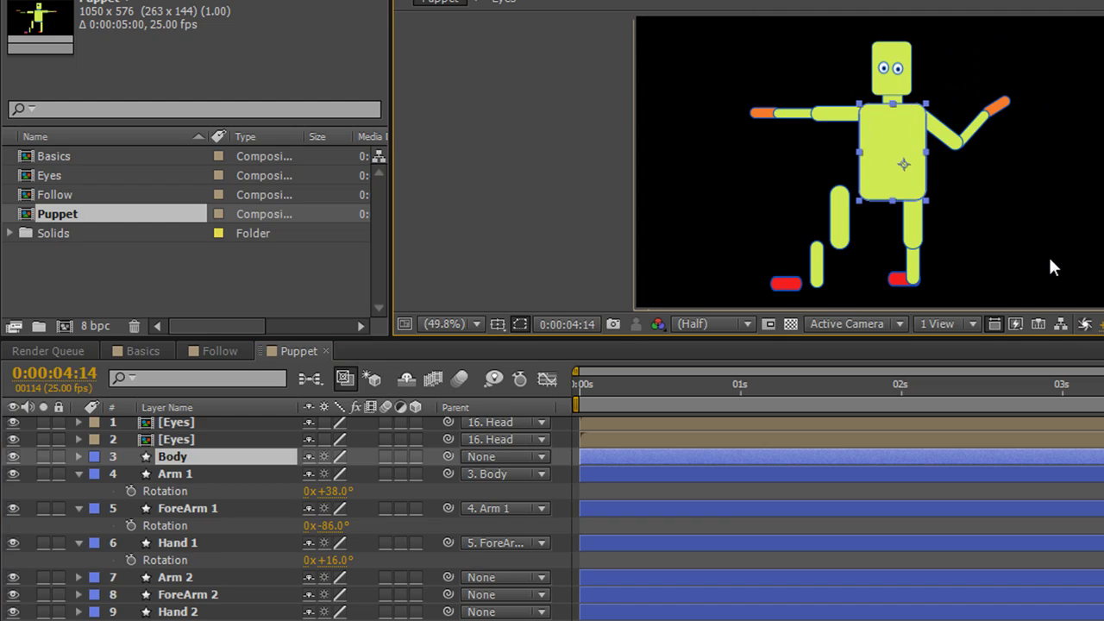
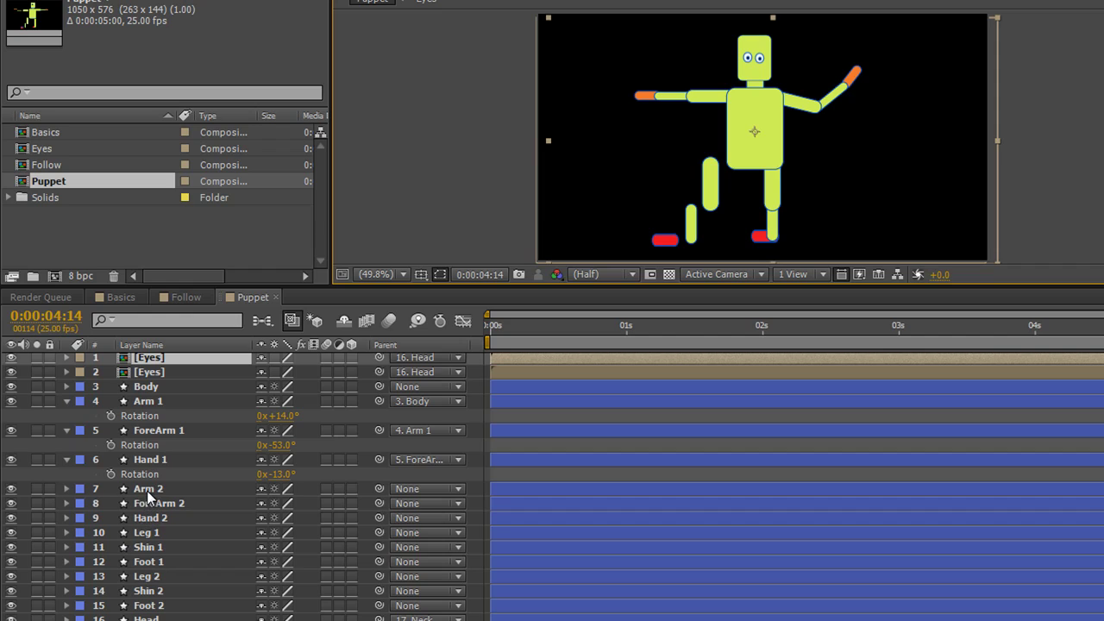
- Reveal the Rotation property of Arm 2, ForeArm 2 and Hand 2
{"action": "left_click", "coordinate": [147, 489]}
{"action": "key", "text": "r"}
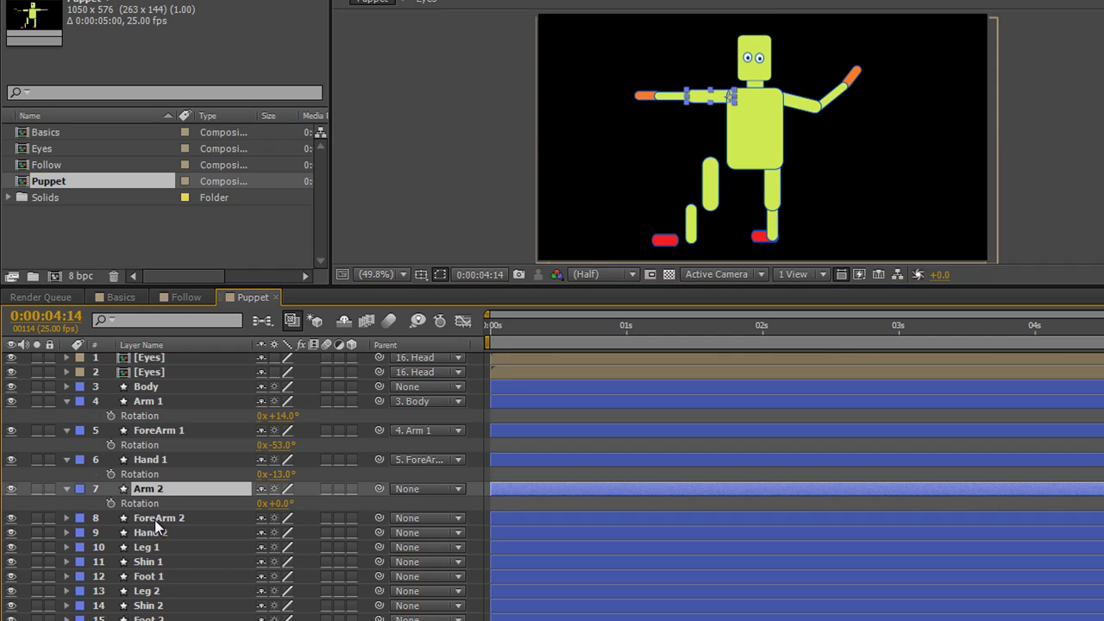
{"action": "left_click", "coordinate": [154, 518]}
{"action": "key", "text": "r"}
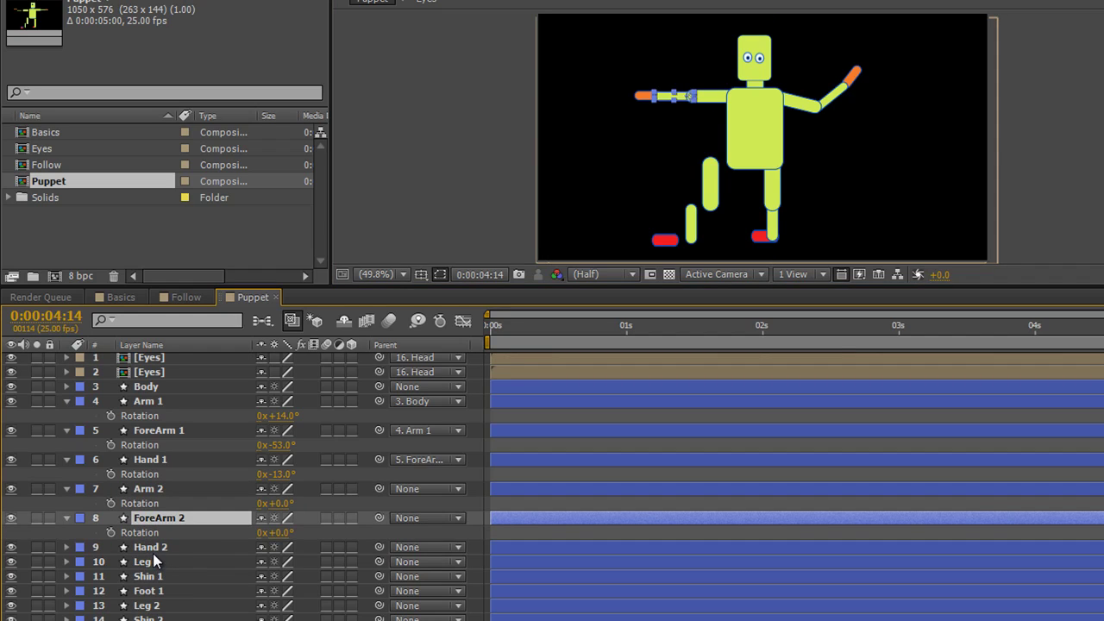
{"action": "left_click", "coordinate": [153, 547]}
{"action": "key", "text": "r"}
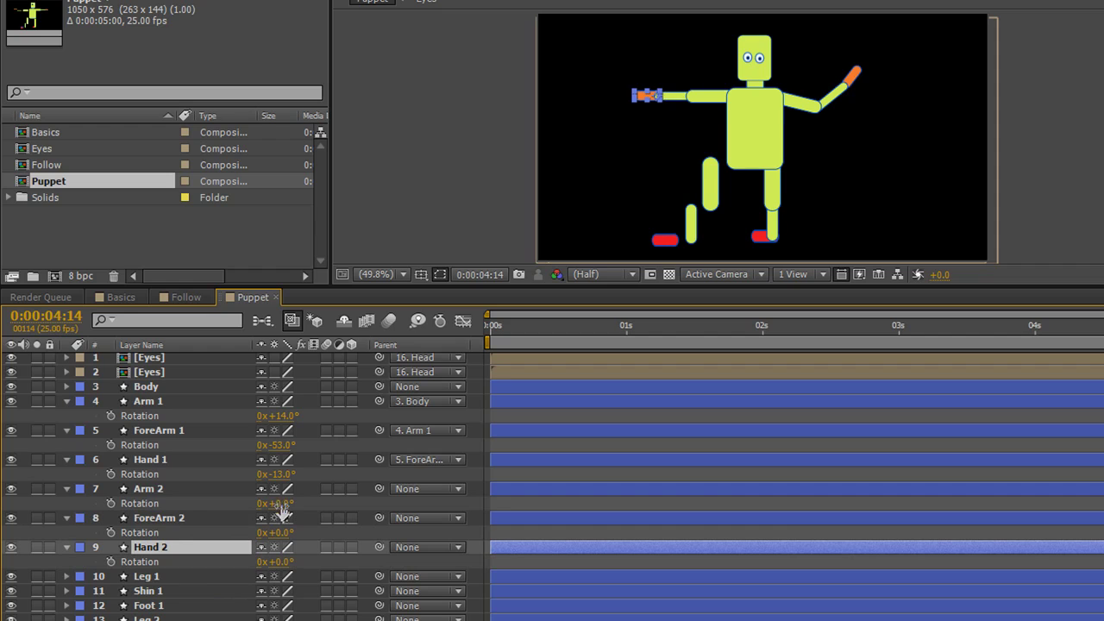
- Set the rotation of the unparented Arm 2 to -46° and of ForeArm 2 to 48°
{"action": "left_click_drag", "start_coordinate": [276, 503], "coordinate": [250, 515]}
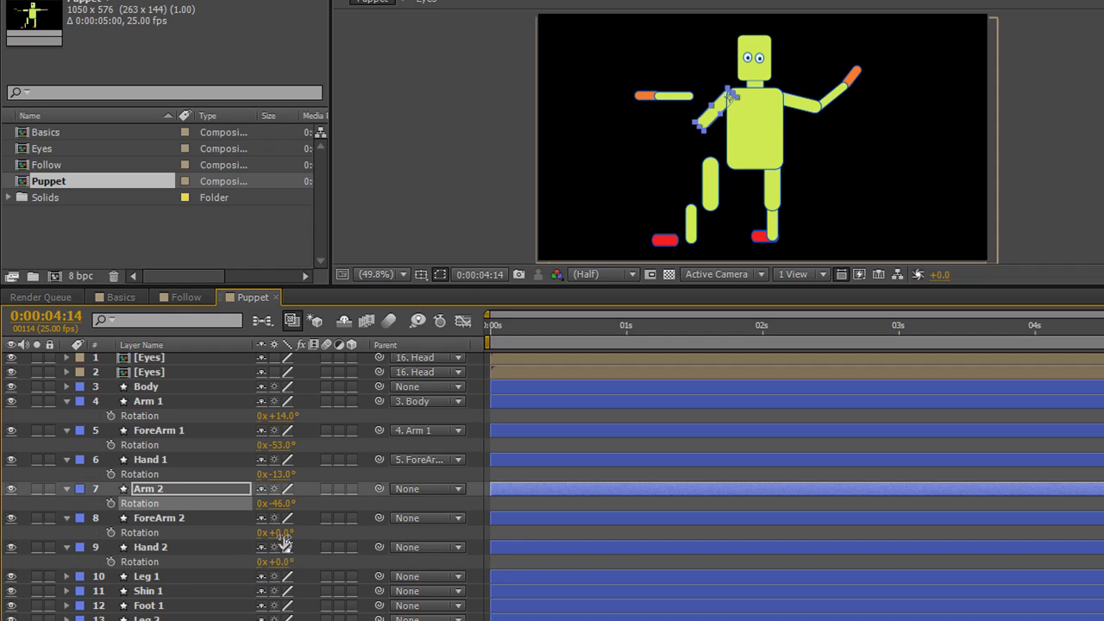
{"action": "left_click_drag", "start_coordinate": [280, 533], "coordinate": [313, 545]}
- Show ForeArm 2's Position alongside its Rotation and set it to 377.6, 243.6 to rejoin the elbow of Arm 2
{"action": "left_click", "coordinate": [161, 519]}
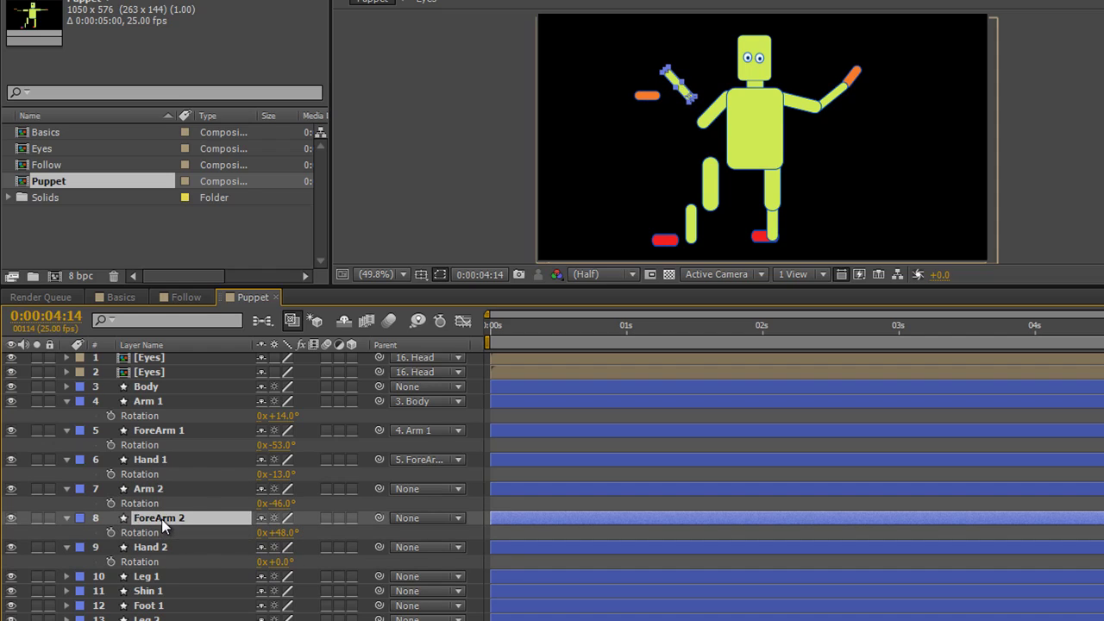
{"action": "key", "text": "shift+p"}
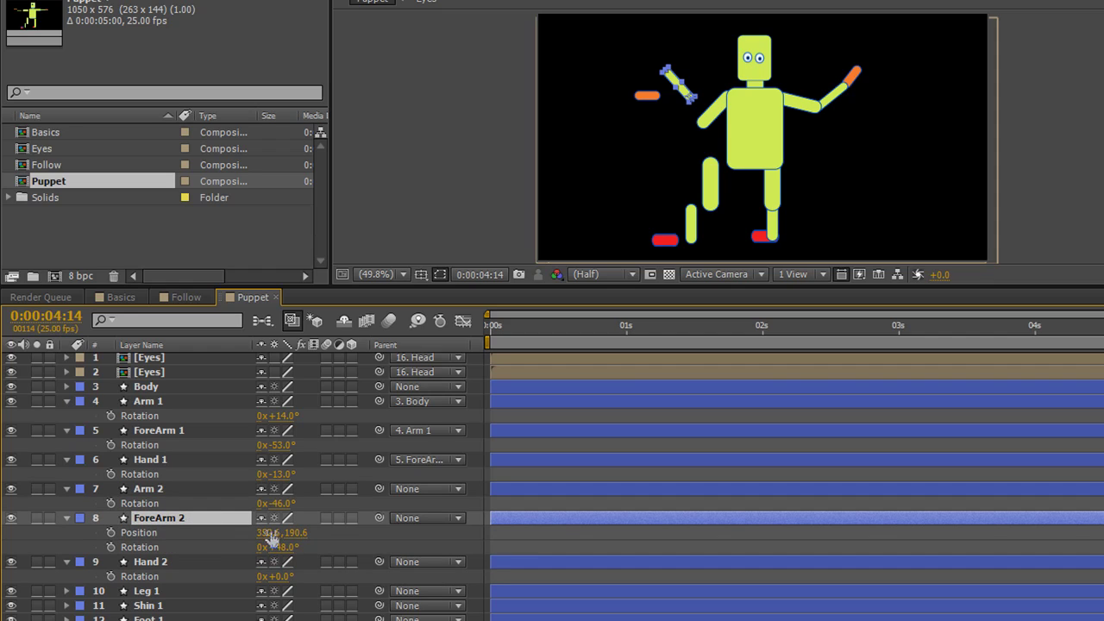
{"action": "left_click_drag", "start_coordinate": [270, 533], "coordinate": [345, 529]}
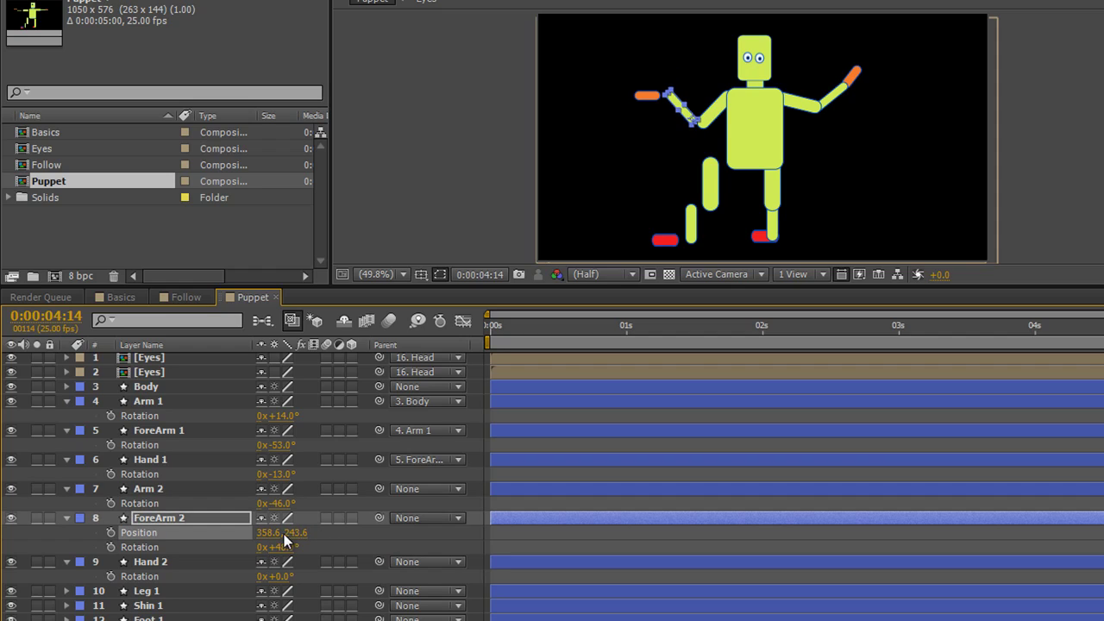
{"action": "left_click_drag", "start_coordinate": [264, 534], "coordinate": [280, 534]}
- Show Hand 2's Position alongside its Rotation, rotate the hand to 55° and place it at 325.4, 185.7 on the end of ForeArm 2
{"action": "left_click", "coordinate": [146, 561]}
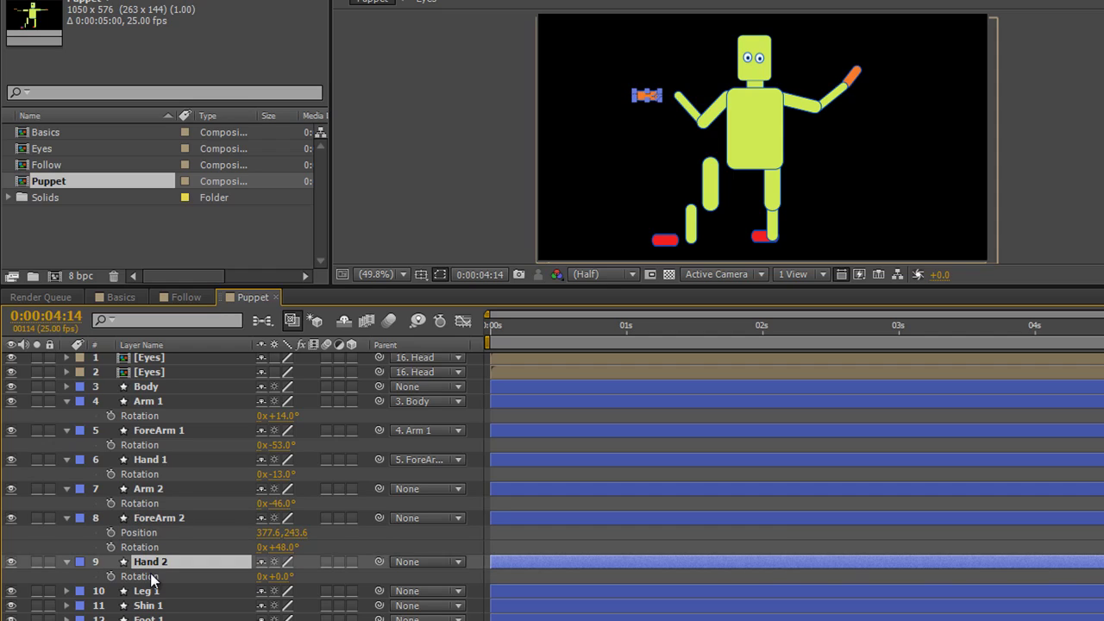
{"action": "key", "text": "shift+p"}
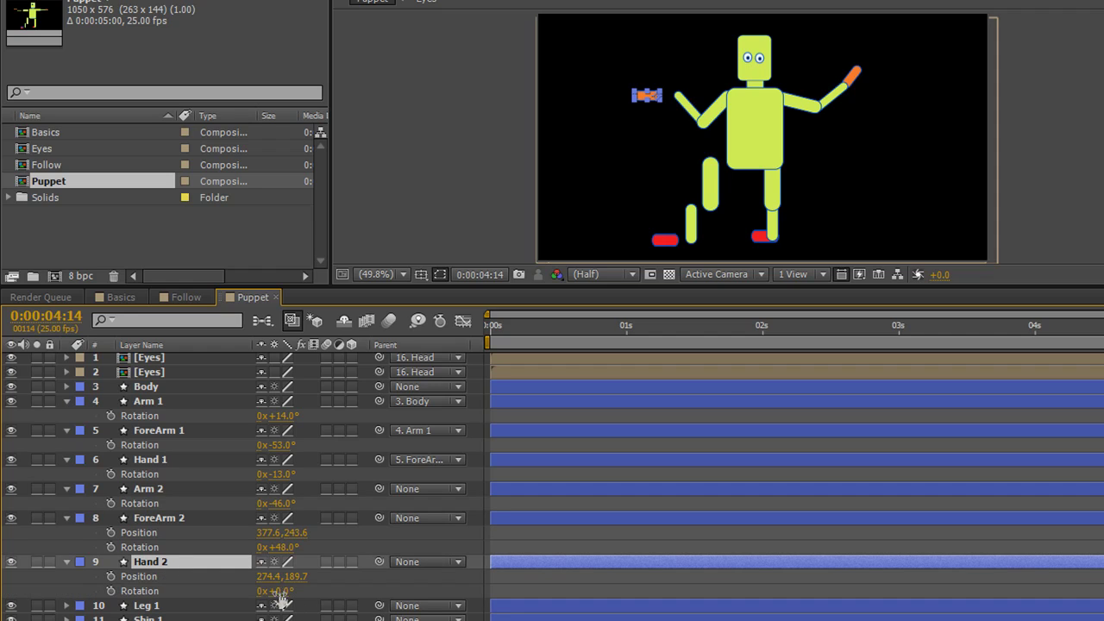
{"action": "left_click_drag", "start_coordinate": [278, 592], "coordinate": [330, 598]}
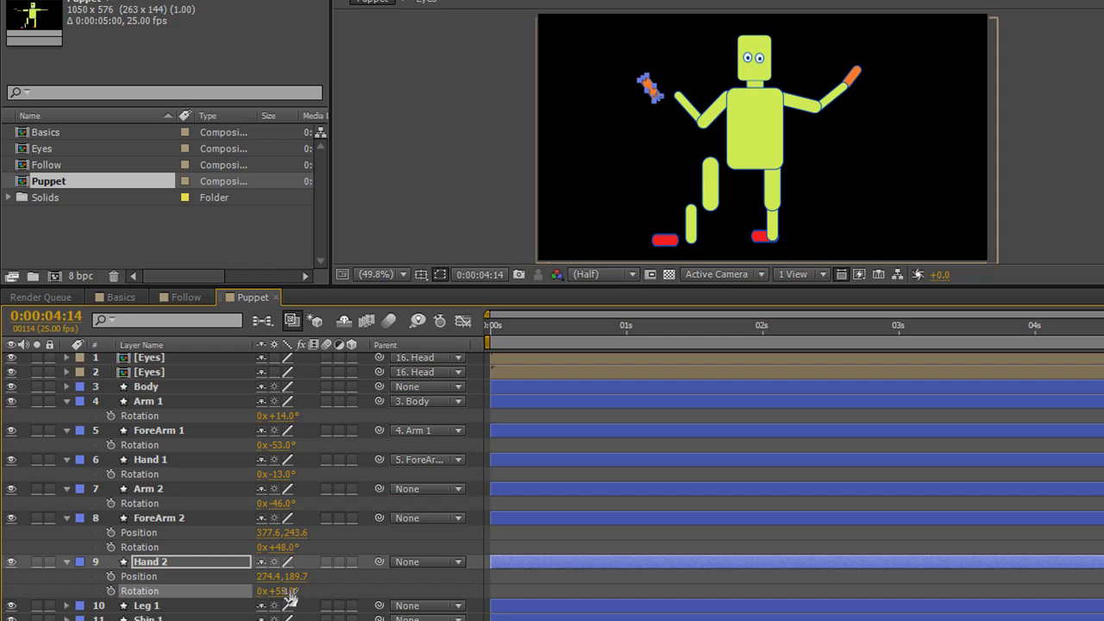
{"action": "left_click_drag", "start_coordinate": [267, 577], "coordinate": [296, 577]}
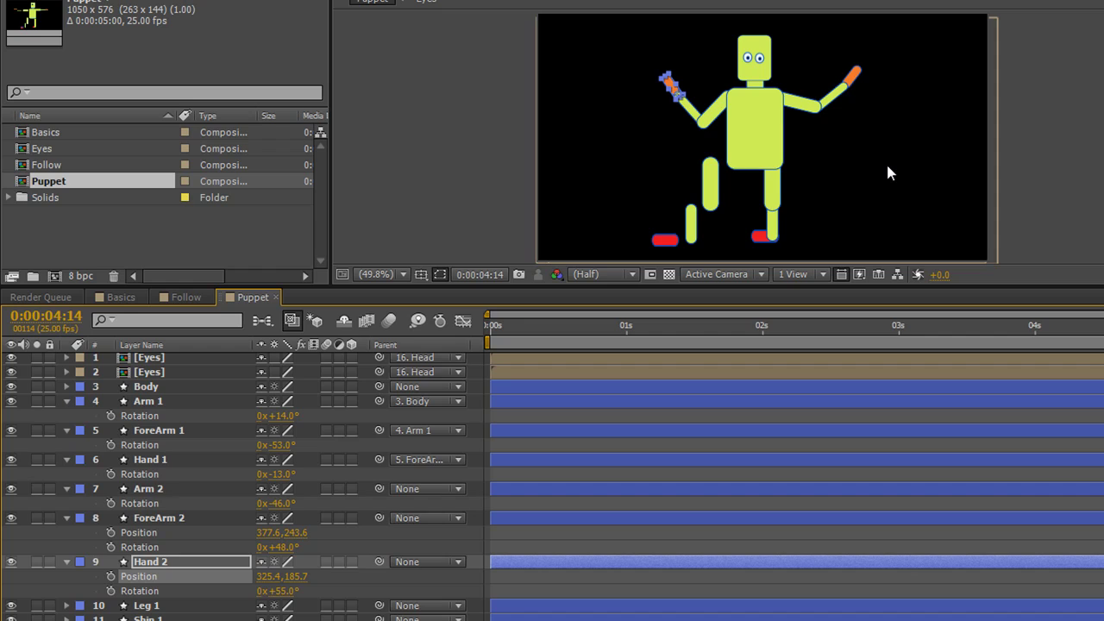
- Set the rotation of the parented Arm 1 to 47°, swinging its forearm and hand along
{"action": "left_click", "coordinate": [801, 105]}
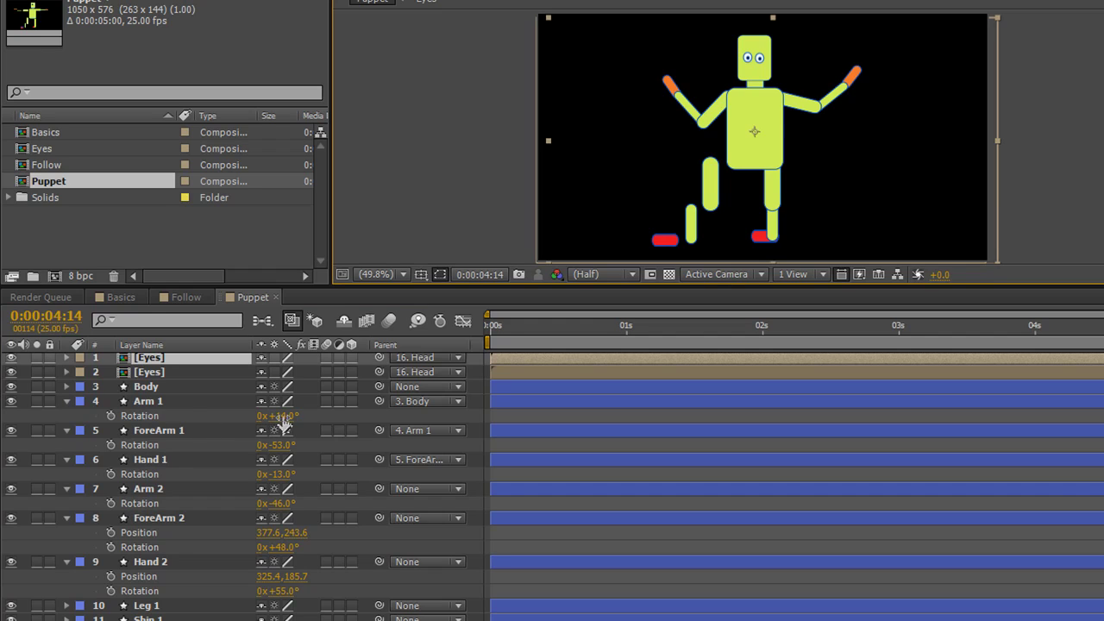
{"action": "left_click_drag", "start_coordinate": [284, 421], "coordinate": [326, 431]}
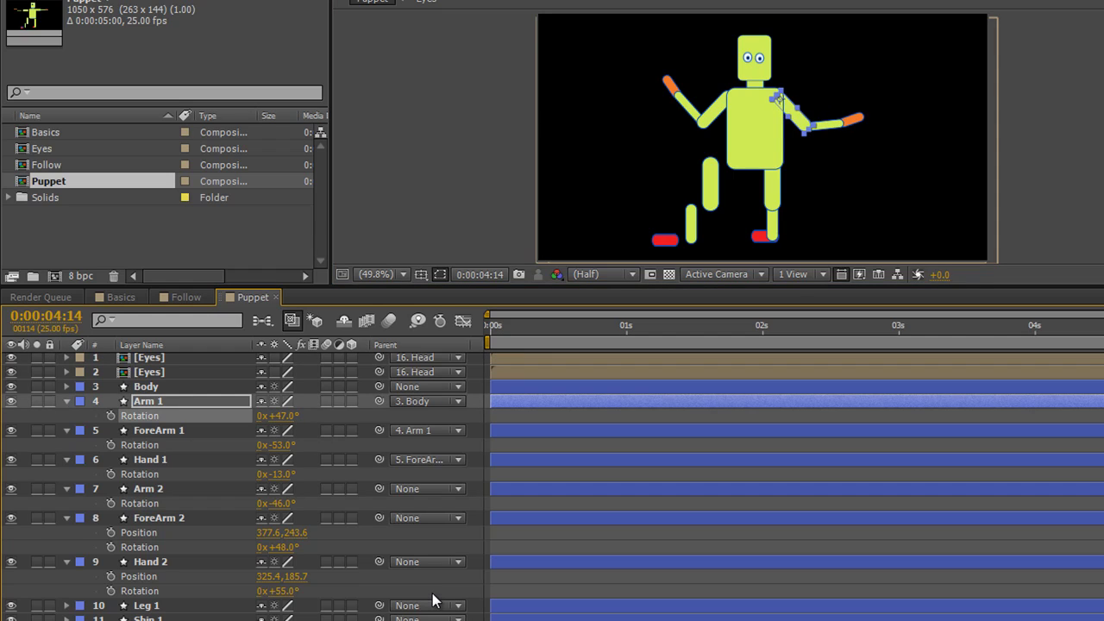